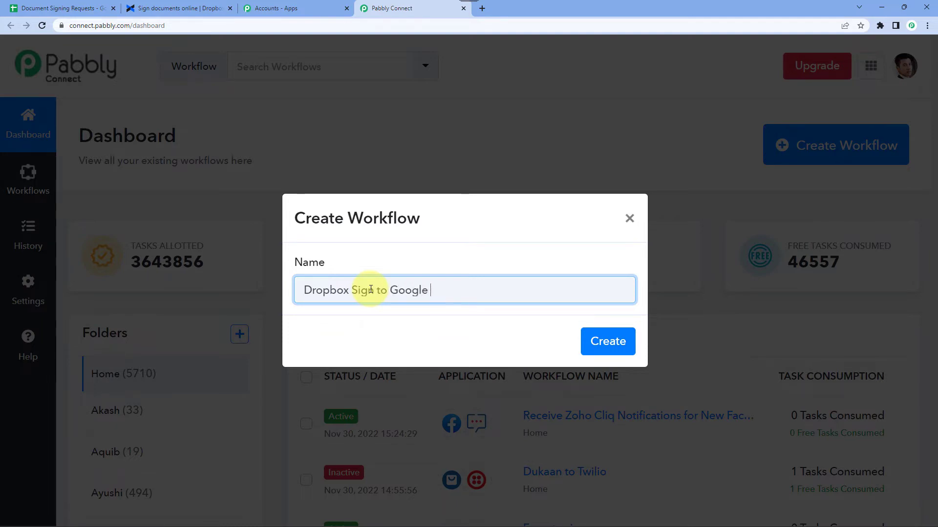
# Confirm creating the 'Dropbox Sign to Google Sheets' workflow to reach its Choose App builder.
pyautogui.press('Return')
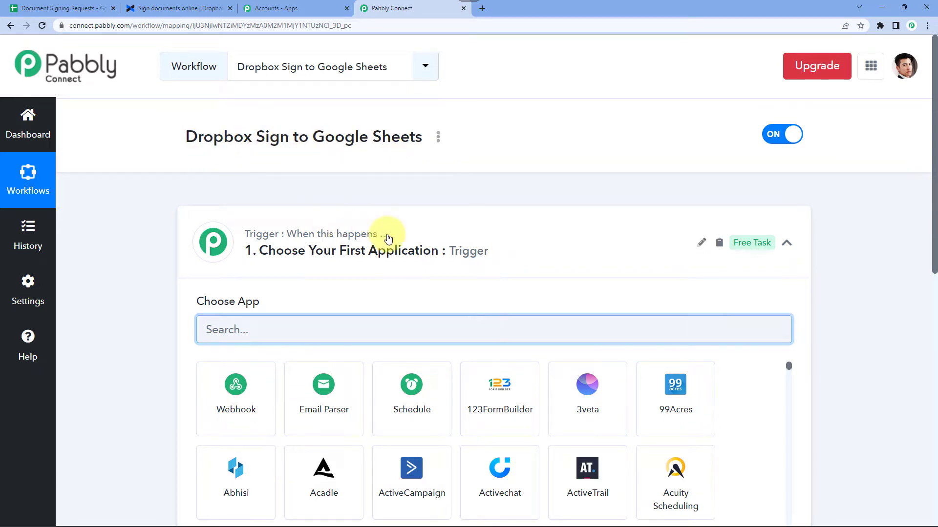
# Collapse the trigger step, highlight the Dropbox Sign and Google Sheets parts of the workflow title, then view the spreadsheet.
pyautogui.click(266, 243)
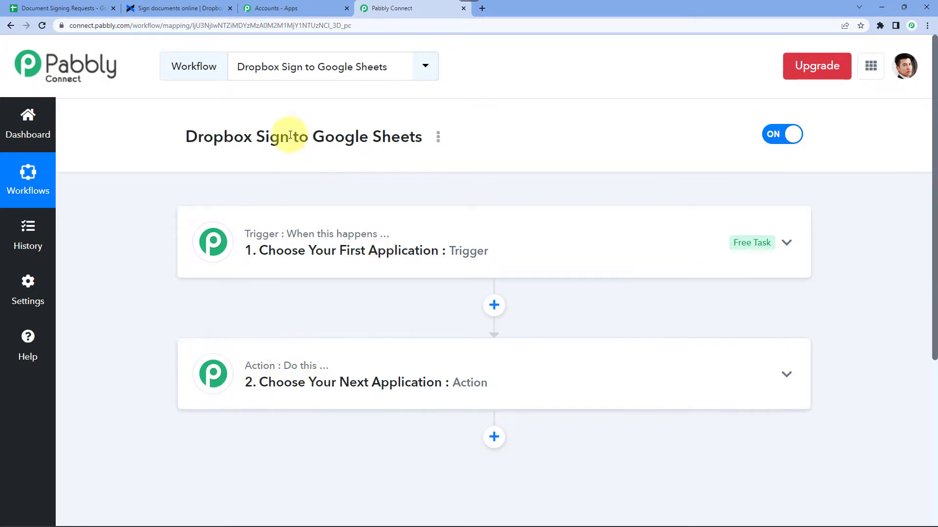
pyautogui.moveTo(176, 139); pyautogui.dragTo(269, 142)
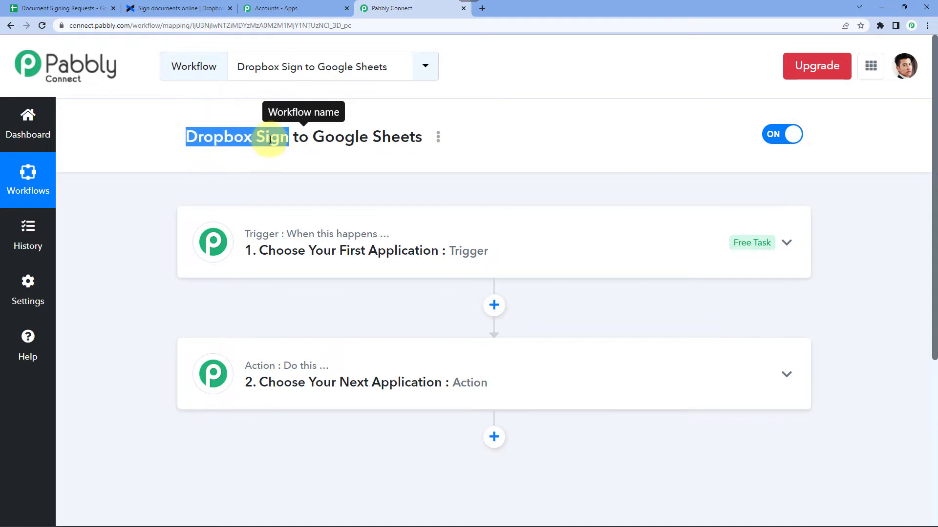
pyautogui.click(270, 140)
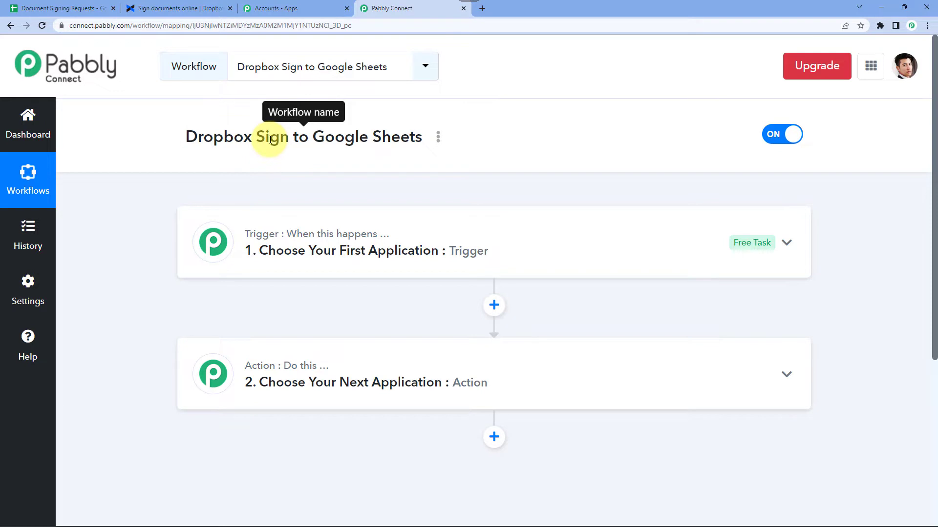
pyautogui.moveTo(315, 138); pyautogui.dragTo(452, 145)
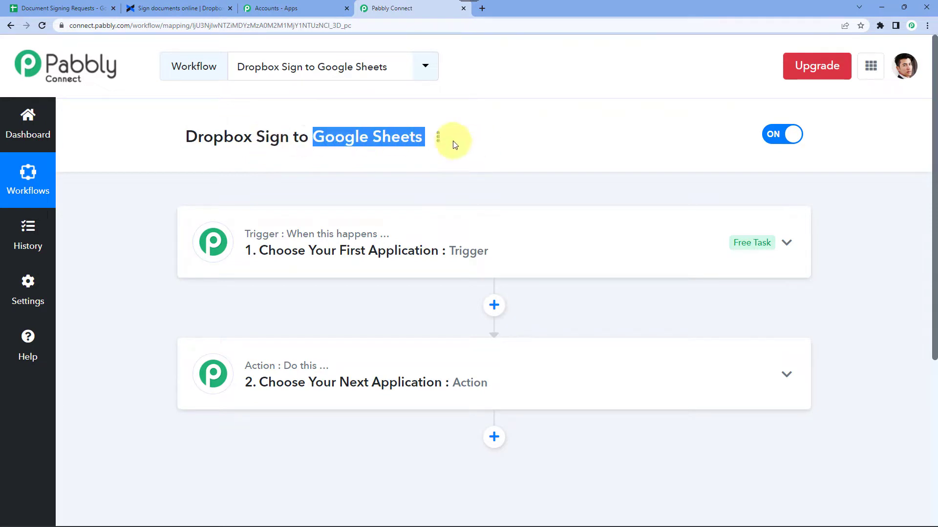
pyautogui.click(69, 9)
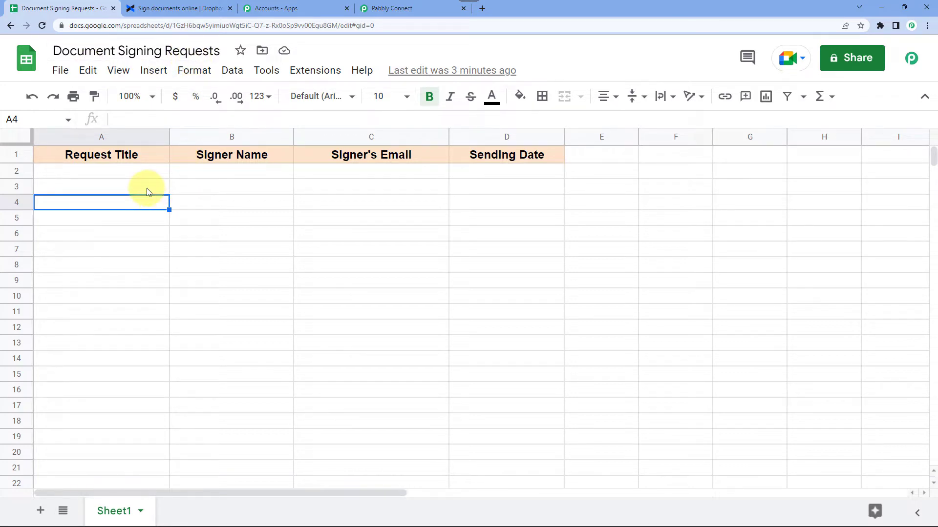
# Point out the Signer Name, Signer's Email, Sending Date and Request Title columns, then go back to Pabbly.
pyautogui.click(235, 157)
pyautogui.click(383, 175)
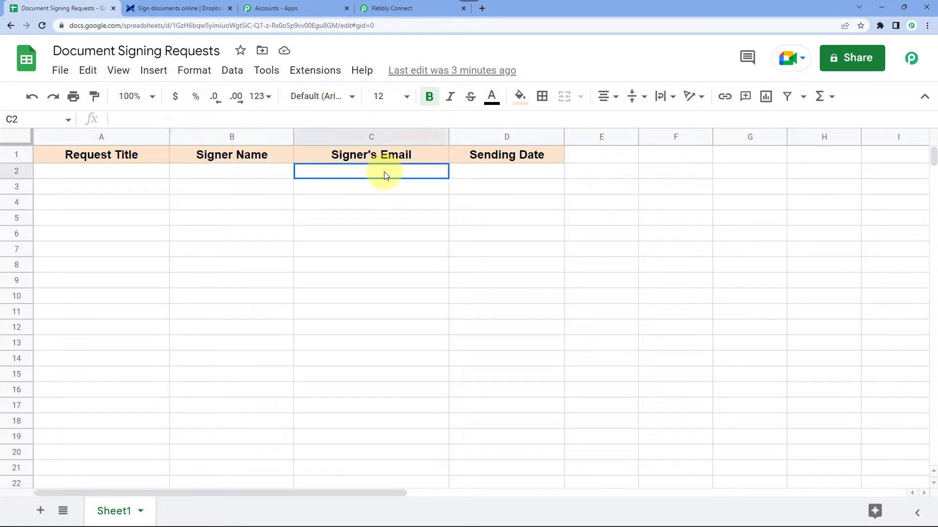
pyautogui.click(500, 175)
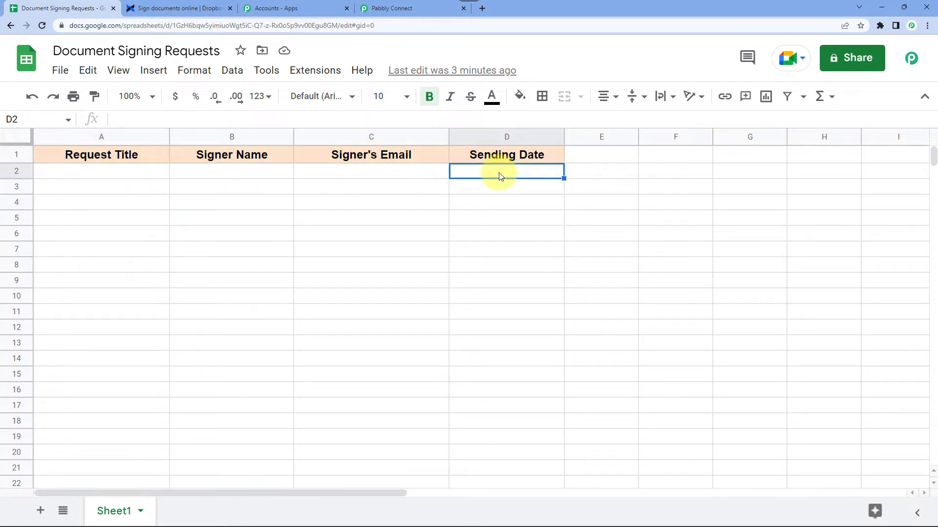
pyautogui.click(108, 175)
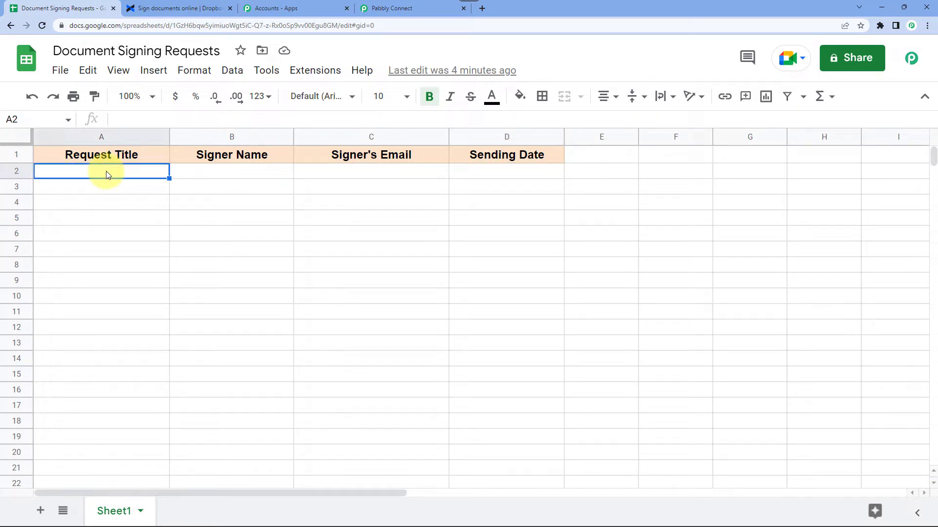
pyautogui.click(400, 11)
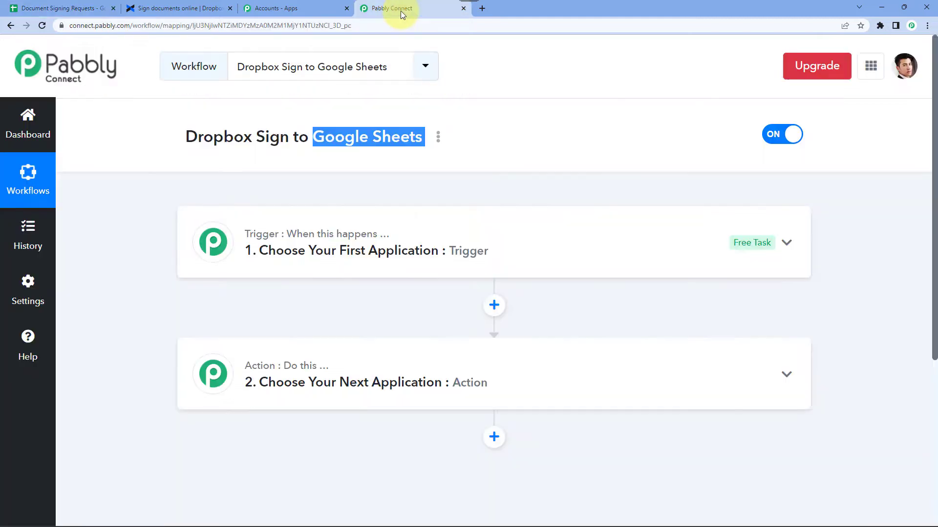
# Set Dropbox Sign as the trigger app with the Webhook Configuration event.
pyautogui.click(262, 250)
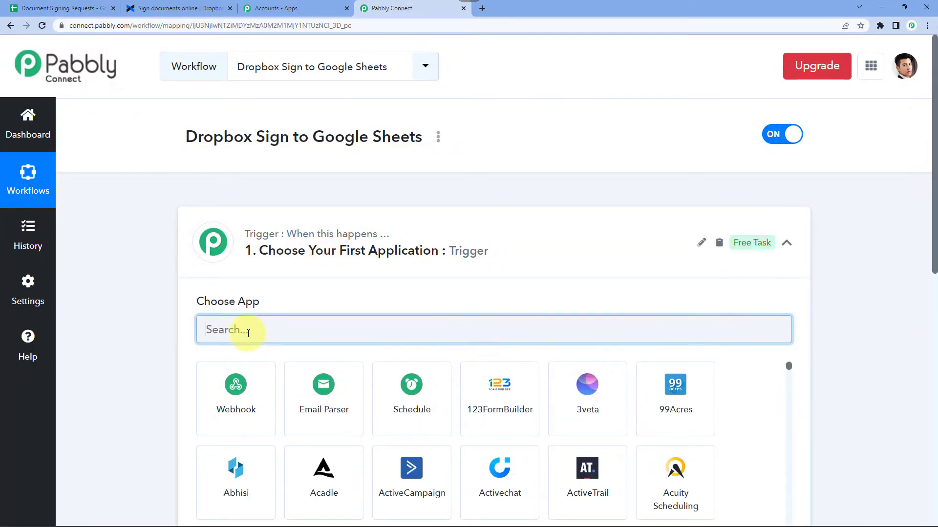
pyautogui.write('Drop')
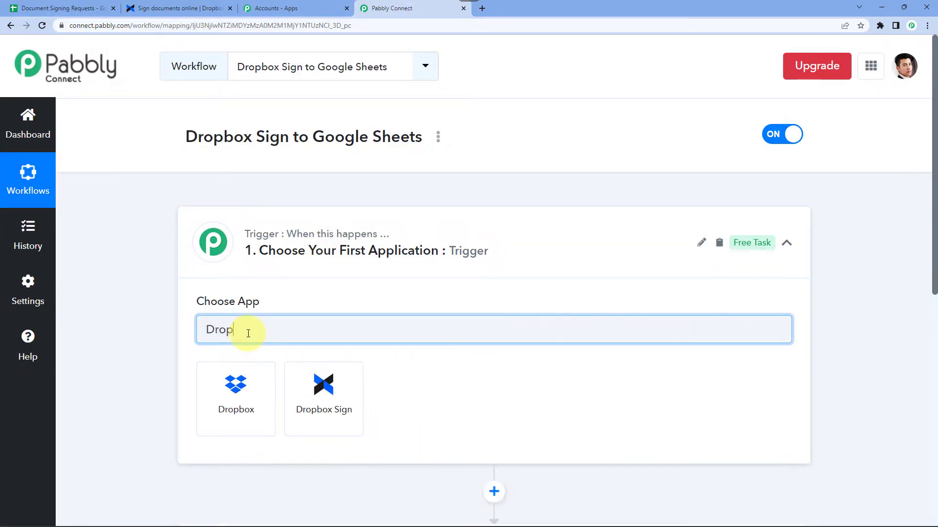
pyautogui.click(335, 406)
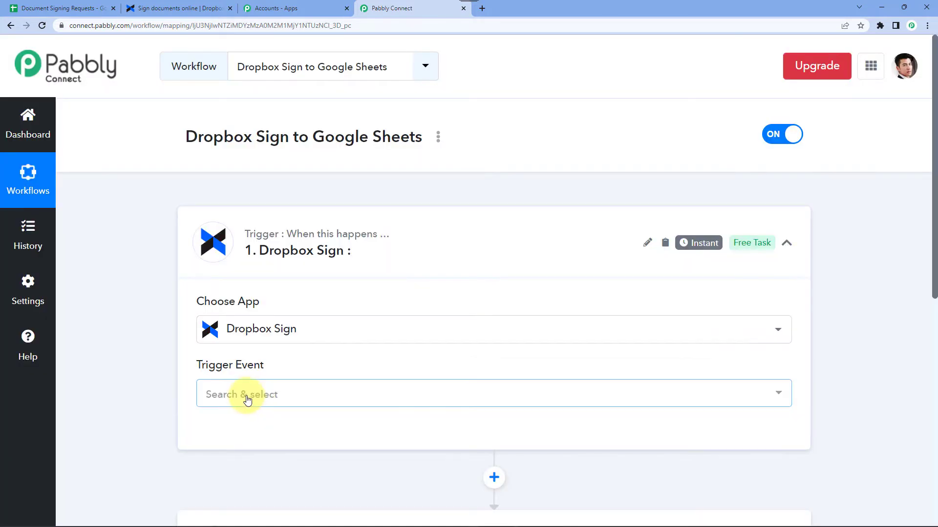
pyautogui.click(247, 398)
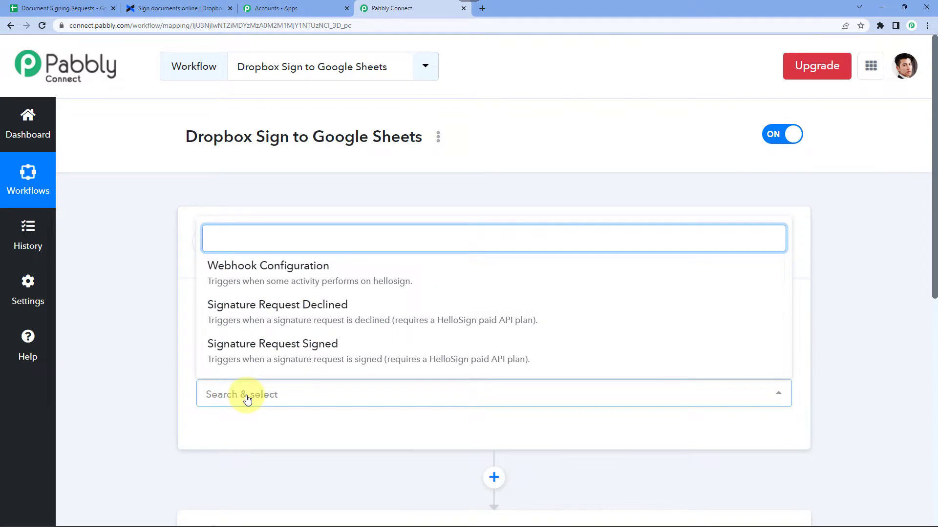
pyautogui.click(287, 280)
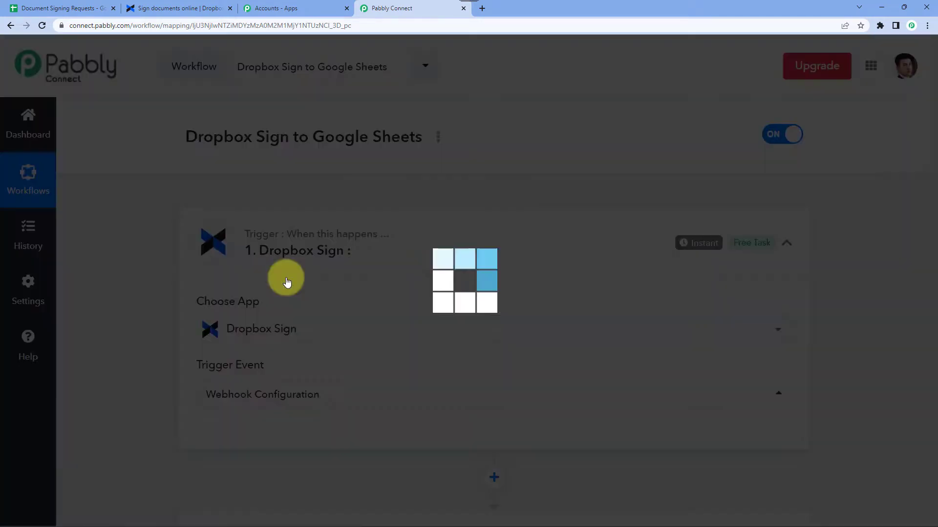
pyautogui.scroll(-2, 152, 353)
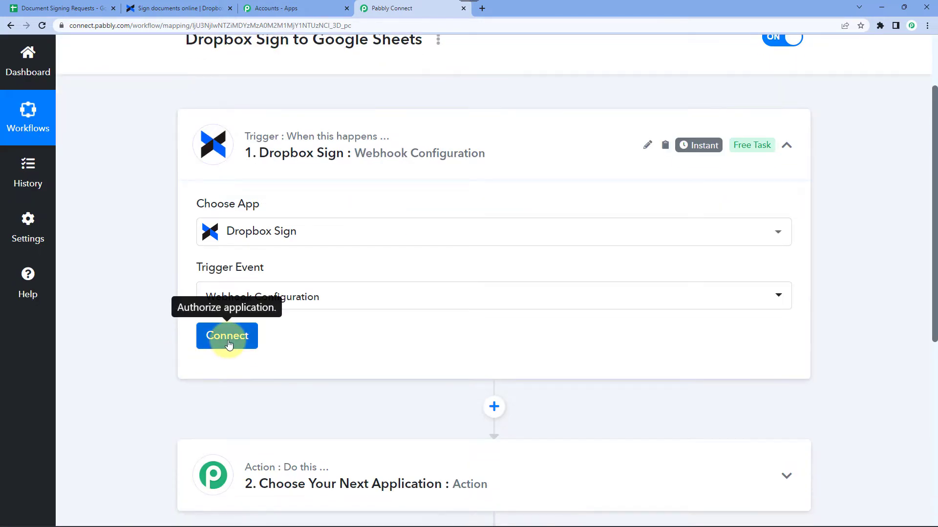
# Start a new Dropbox Sign connection, noting it needs an API Key, and go to Dropbox Sign.
pyautogui.click(228, 343)
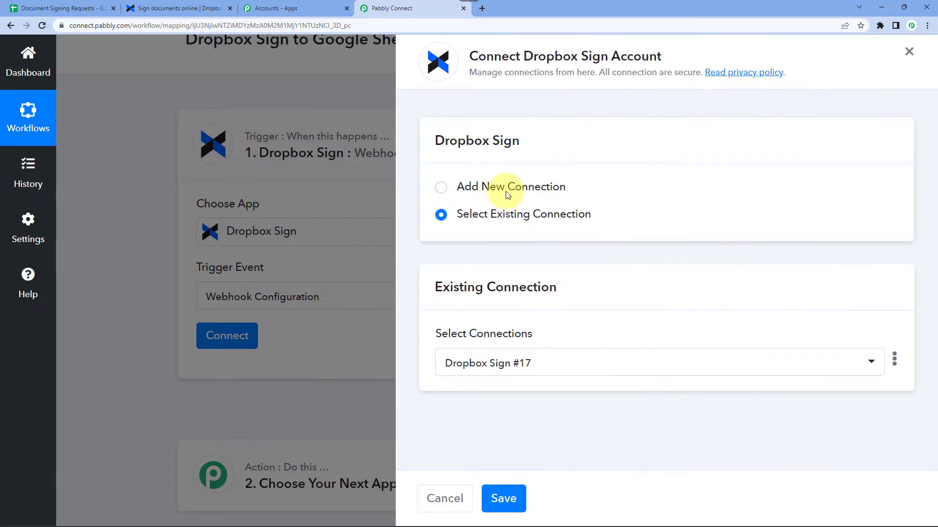
pyautogui.click(508, 195)
pyautogui.scroll(-2, 420, 317)
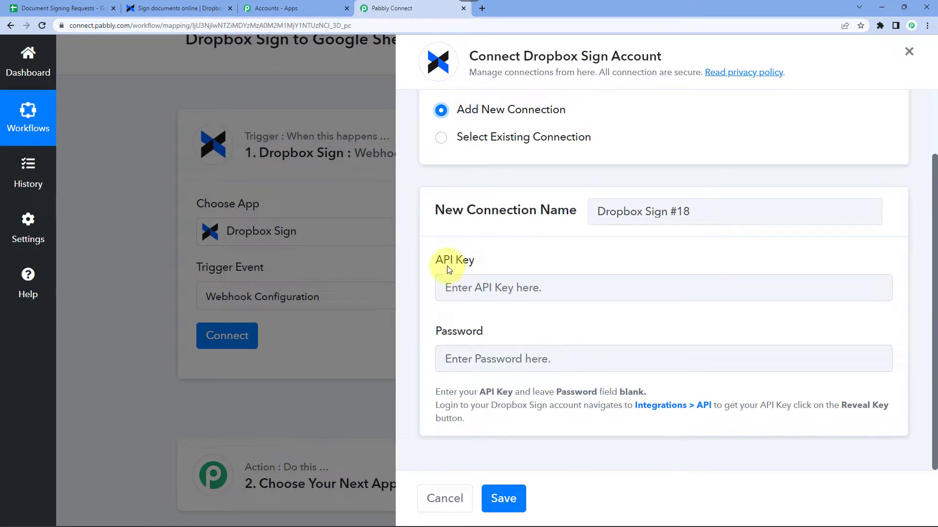
pyautogui.moveTo(435, 260); pyautogui.dragTo(487, 266)
pyautogui.click(500, 266)
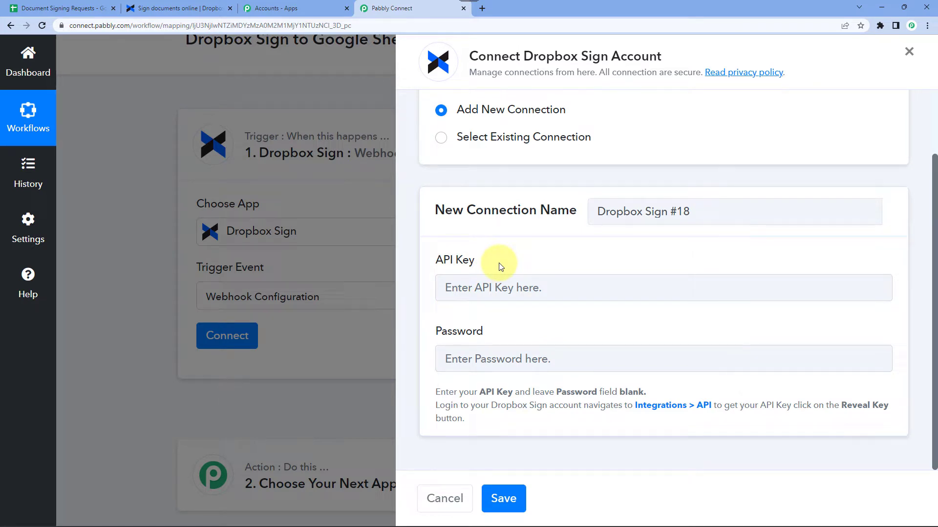
pyautogui.click(165, 8)
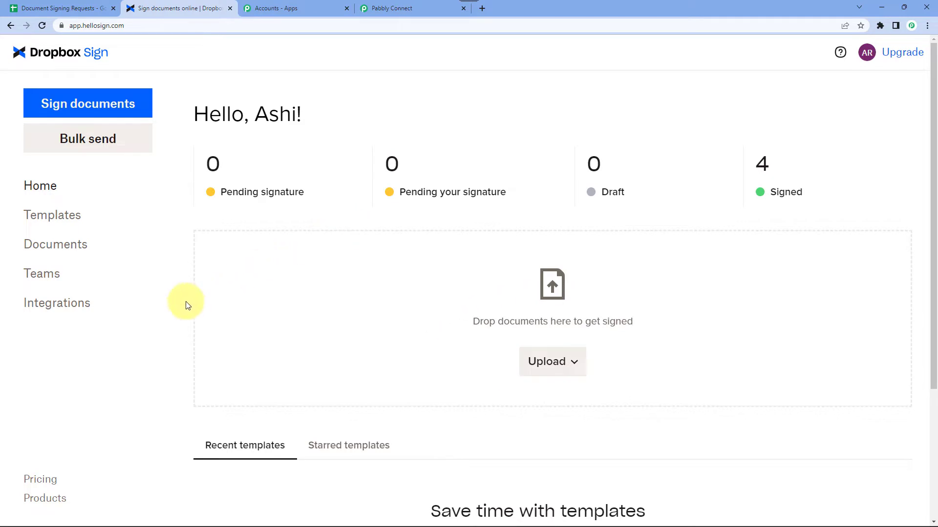
# Open the Integrations > API settings listing the existing API keys.
pyautogui.click(71, 308)
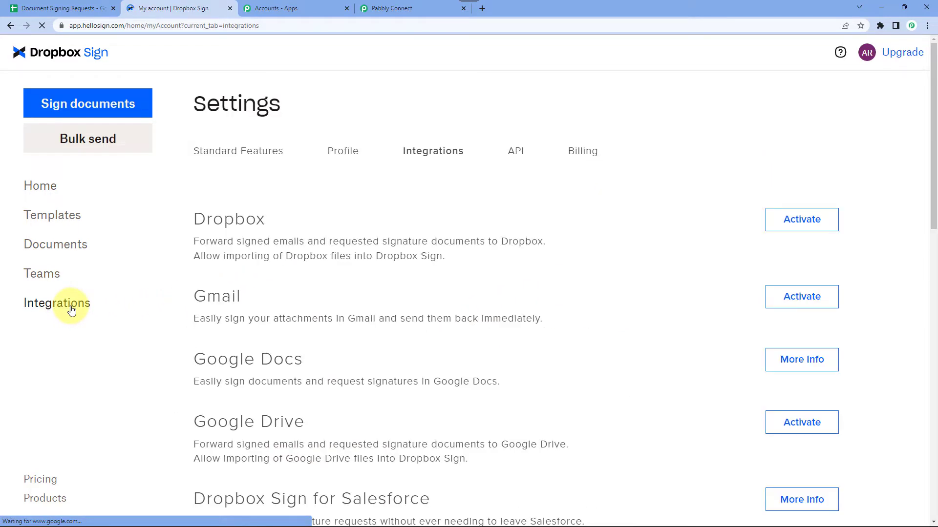
pyautogui.click(519, 155)
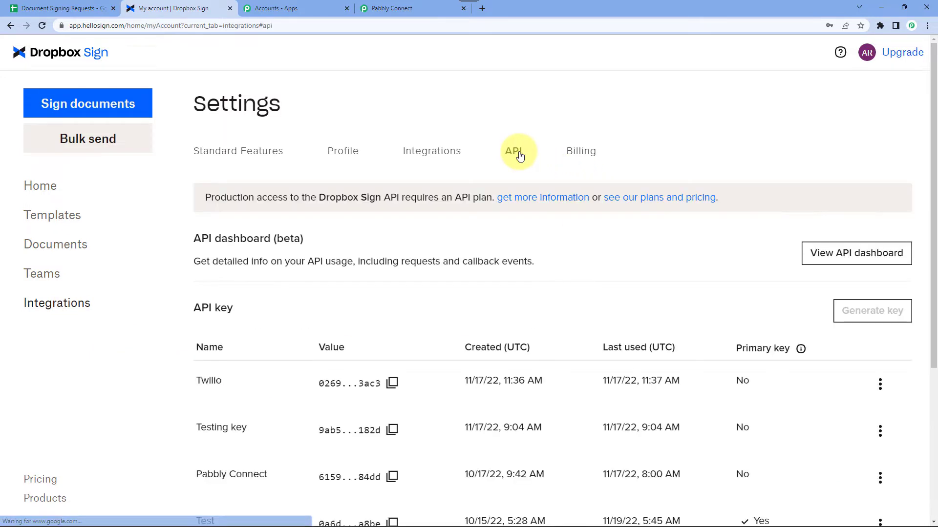
pyautogui.scroll(-2, 429, 397)
pyautogui.scroll(1, 340, 404)
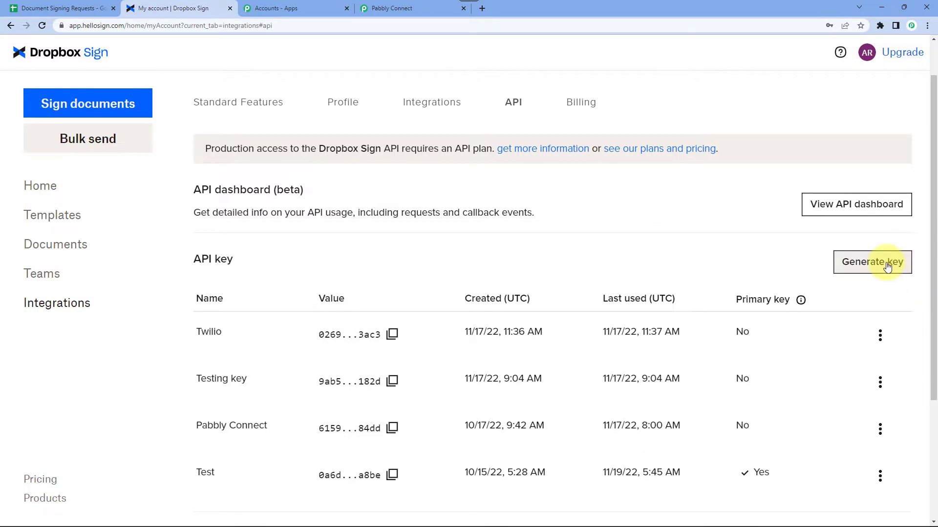
# Try generating a 'Google Sheets' API key, which is refused at the four-key limit.
pyautogui.click(871, 267)
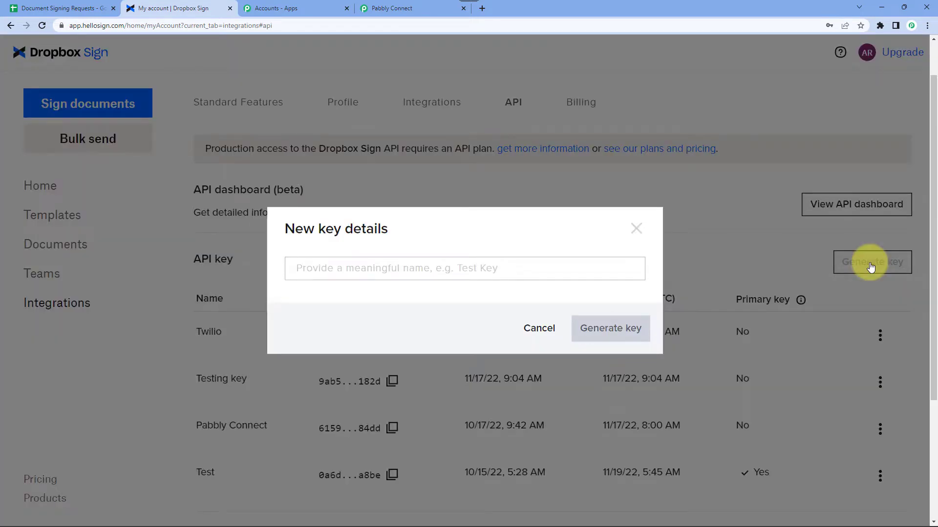
pyautogui.click(387, 270)
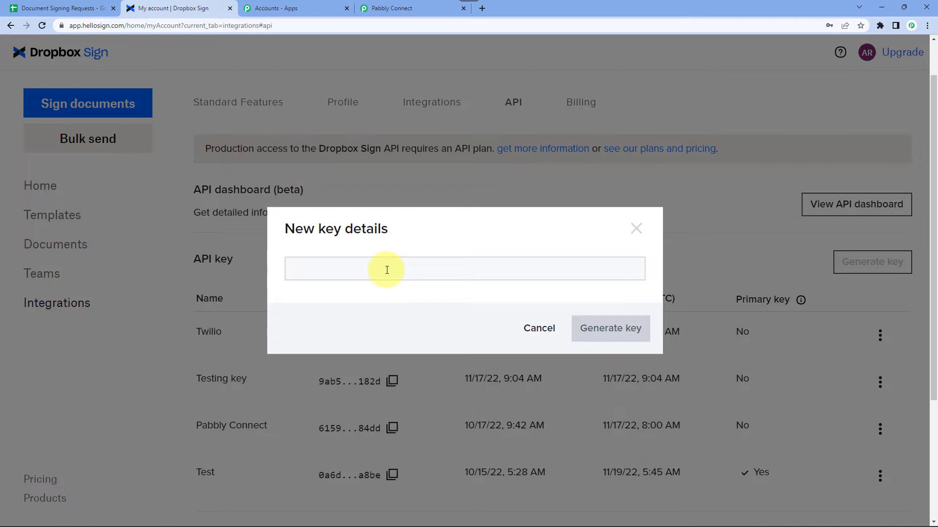
pyautogui.write('Google Sheets')
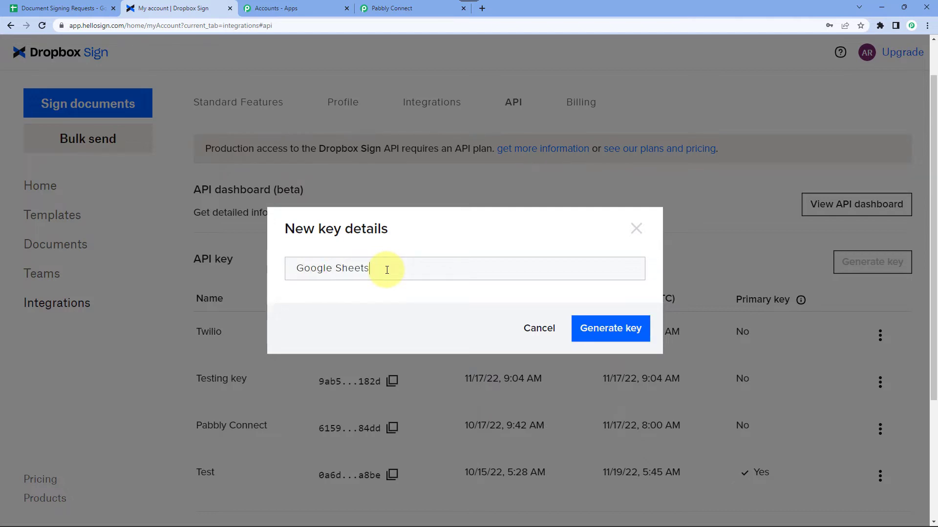
pyautogui.click(615, 333)
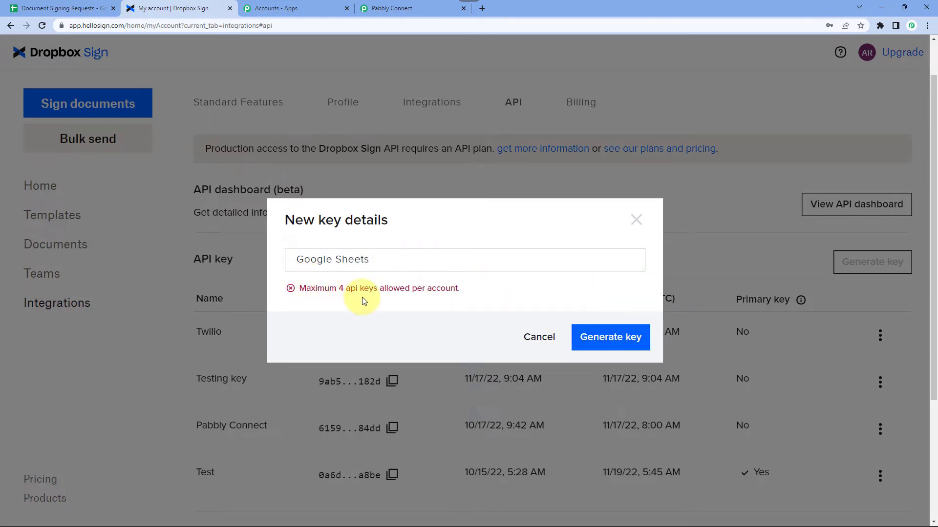
pyautogui.click(634, 221)
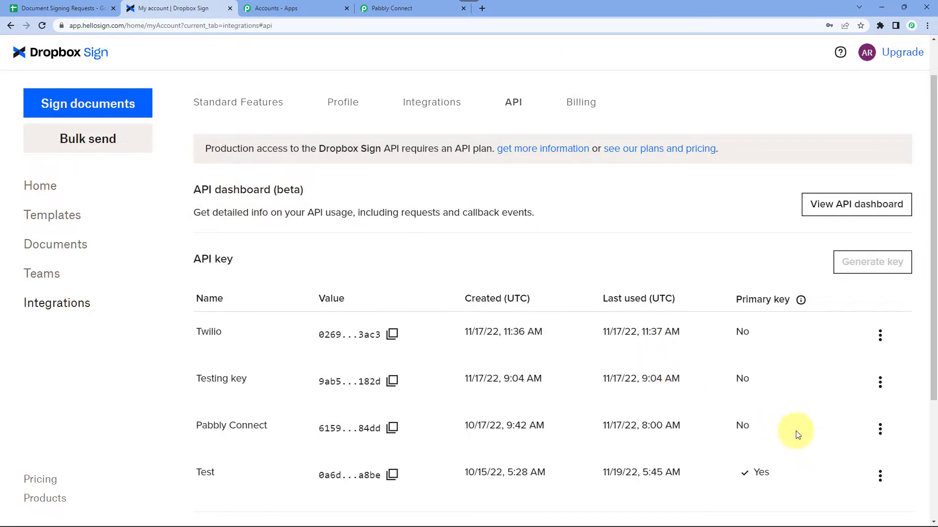
pyautogui.scroll(-1, 801, 427)
# Delete the Twilio API key after the Test key refuses deletion.
pyautogui.click(878, 426)
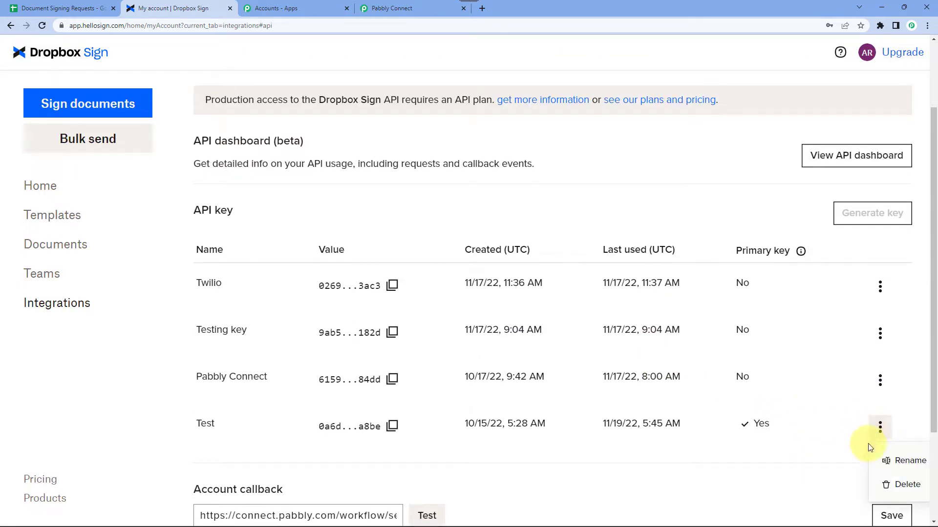
pyautogui.click(889, 482)
pyautogui.click(630, 322)
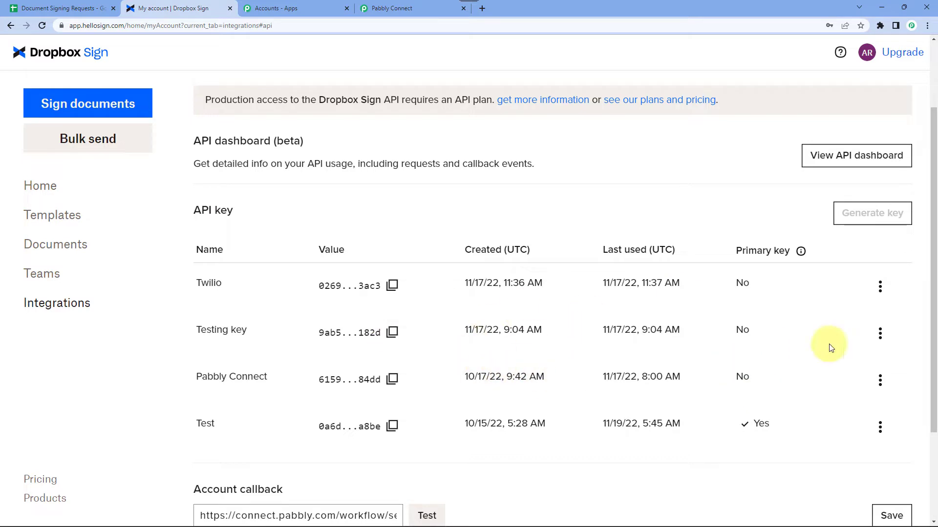
pyautogui.click(42, 25)
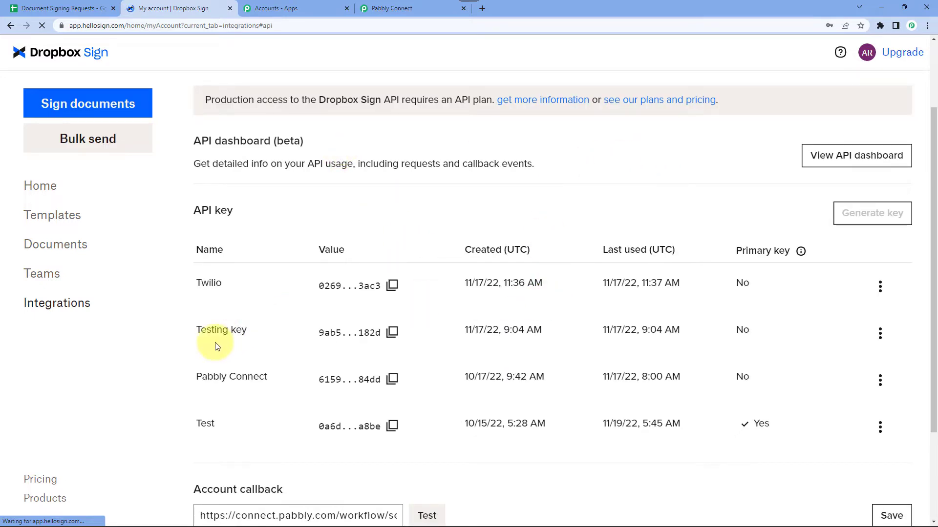
pyautogui.click(880, 287)
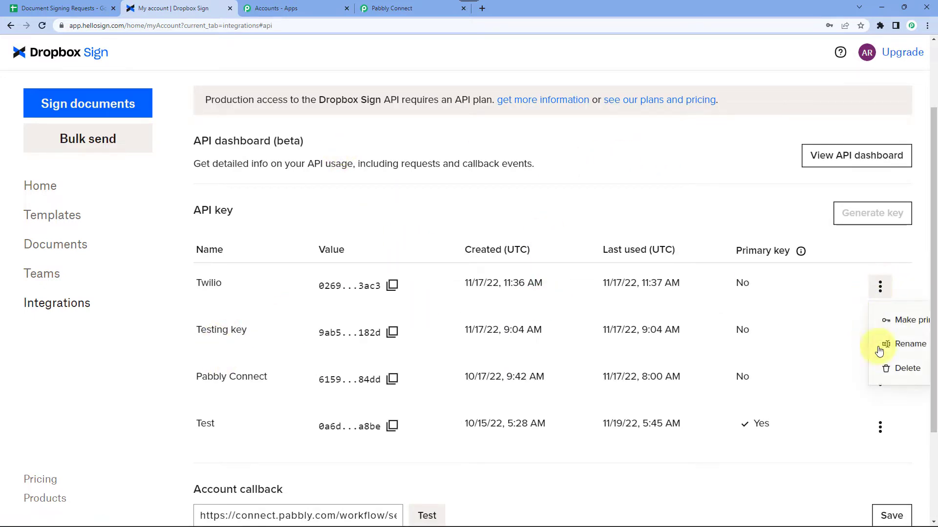
pyautogui.click(903, 371)
pyautogui.click(626, 330)
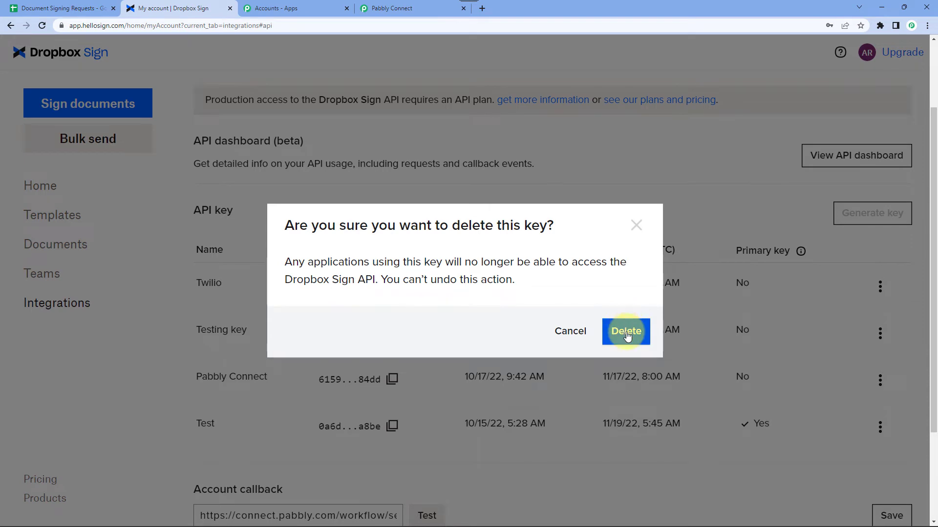
# Generate a new API key named 'Google Sheets' and copy its full value.
pyautogui.click(860, 213)
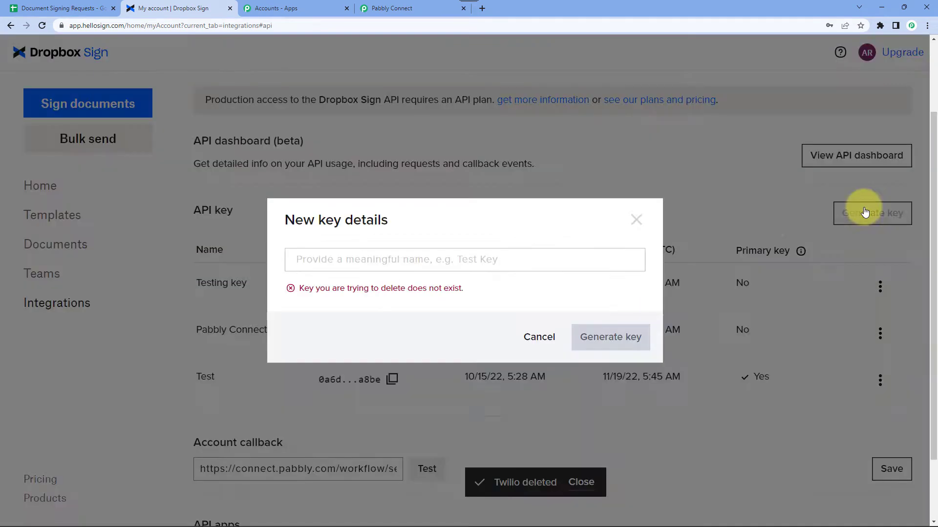
pyautogui.click(341, 251)
pyautogui.write('G')
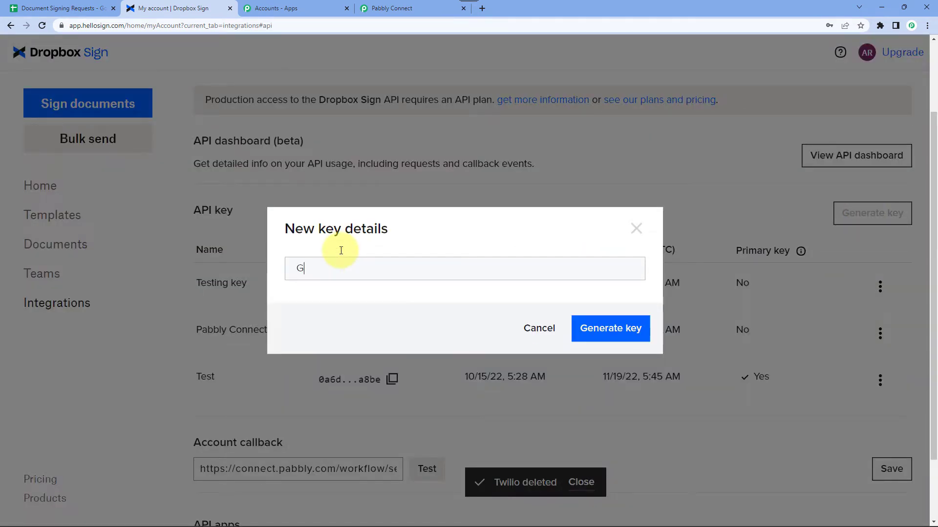
pyautogui.write('oogle Sheets')
pyautogui.click(631, 329)
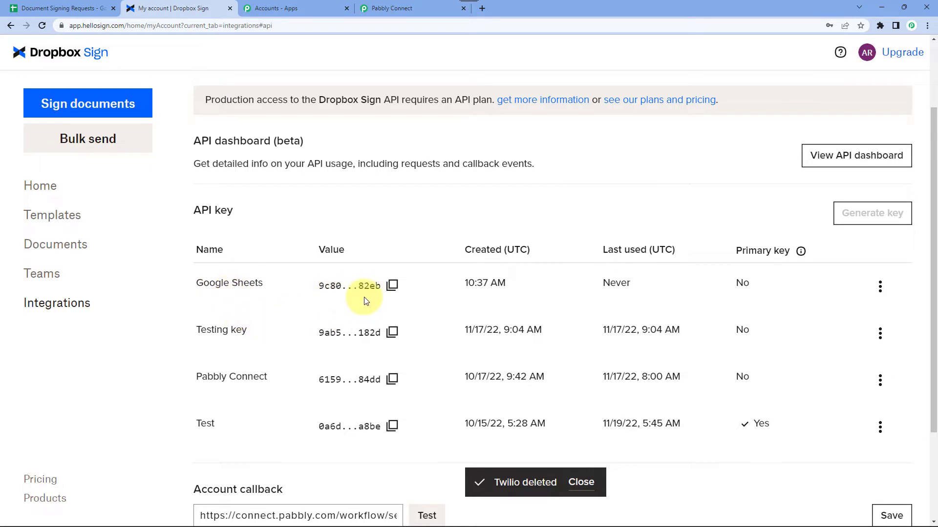
pyautogui.click(392, 288)
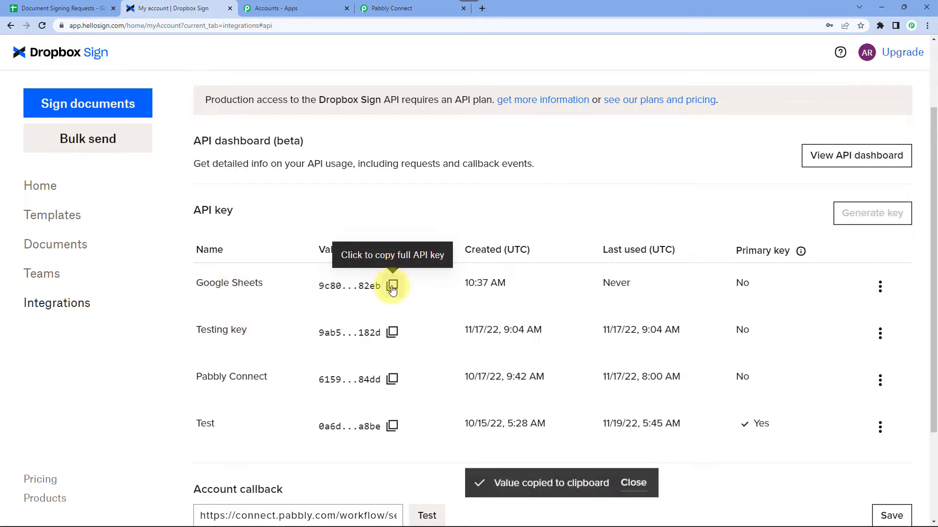
pyautogui.click(378, 8)
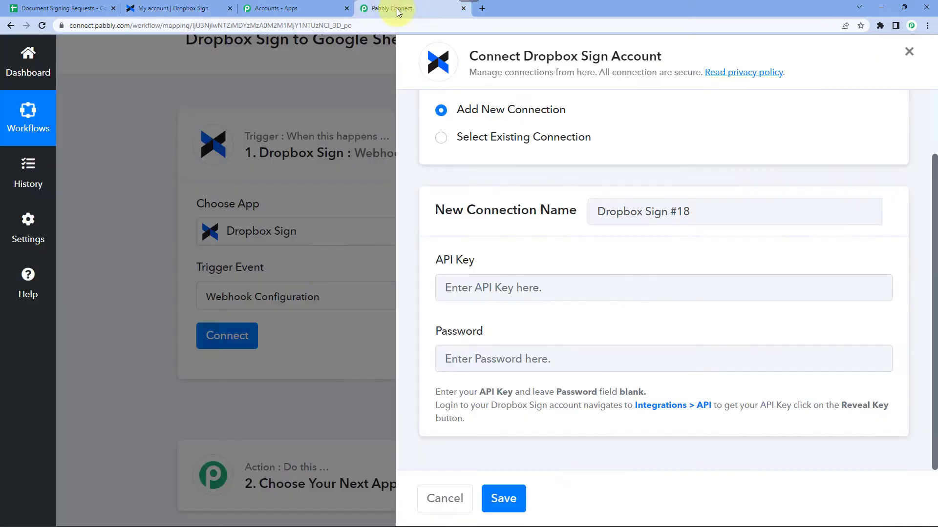
# Paste the copied API key into the connection form and save, leaving Password blank.
pyautogui.click(478, 284)
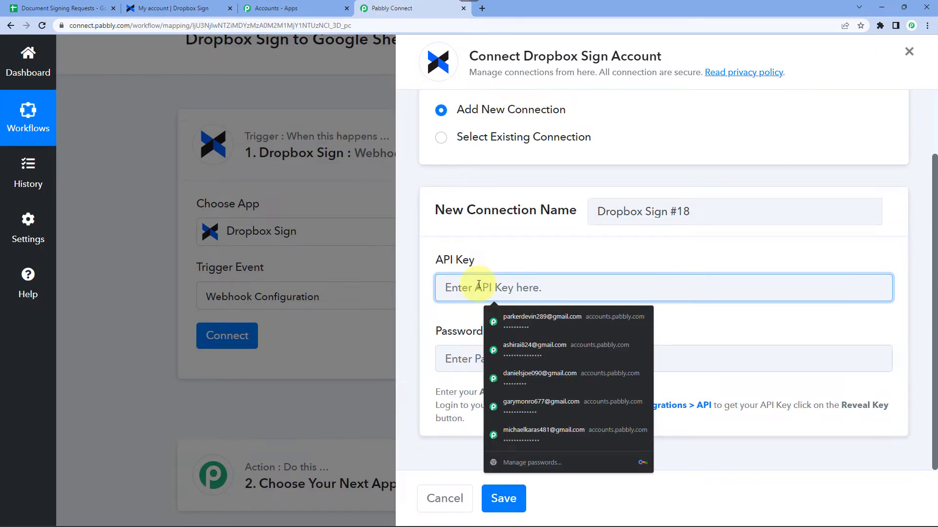
pyautogui.hotkey('ctrl', 'v')
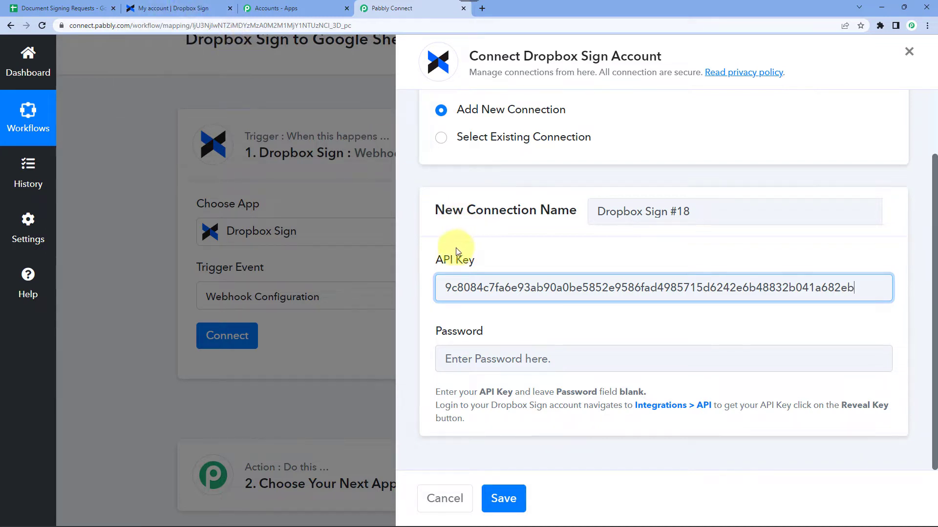
pyautogui.click(503, 497)
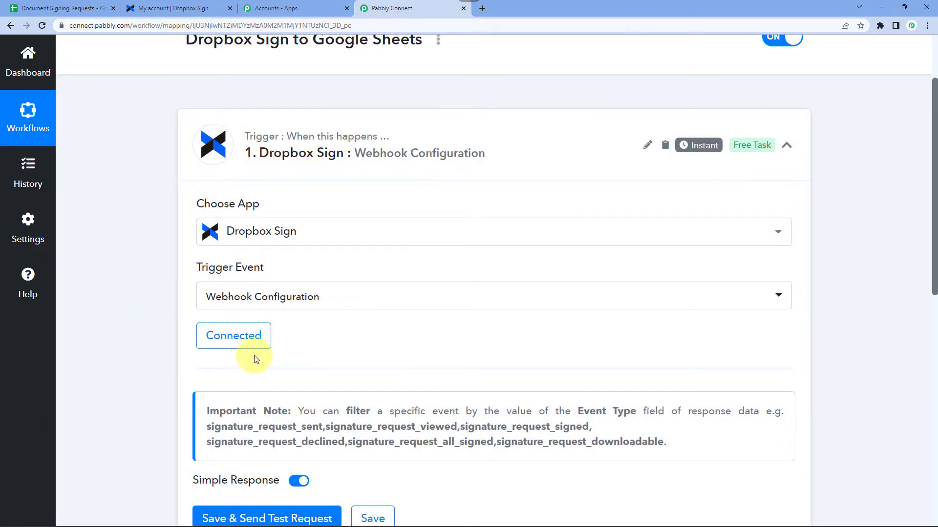
# Save the trigger and send a test request so it waits for a webhook response.
pyautogui.scroll(-2, 160, 238)
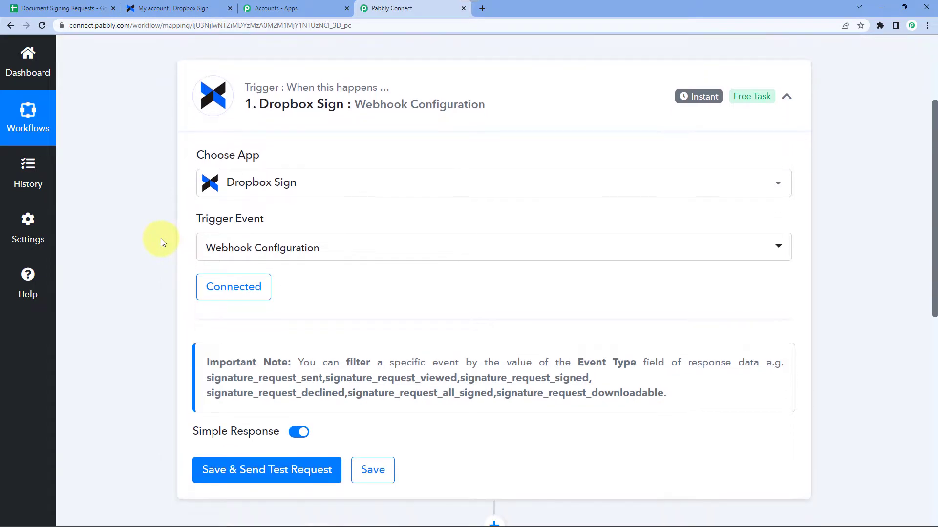
pyautogui.scroll(-1, 160, 239)
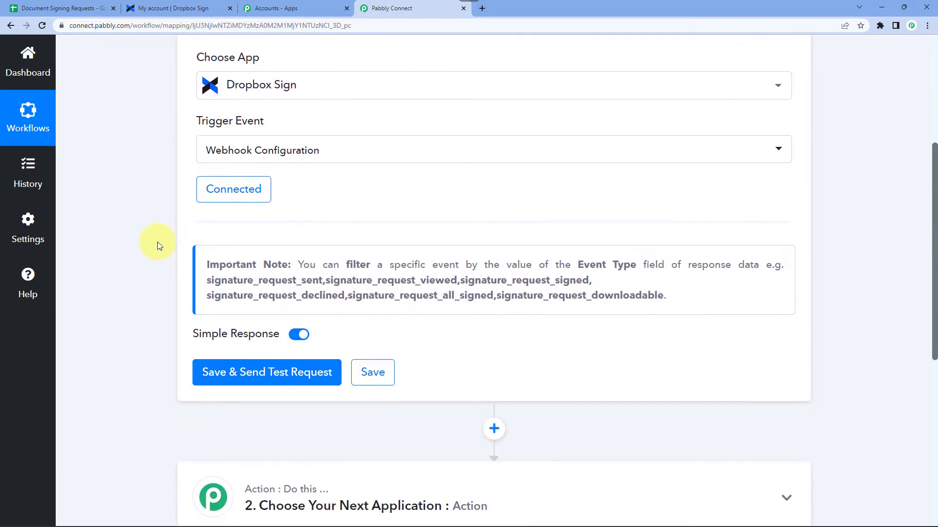
pyautogui.click(262, 373)
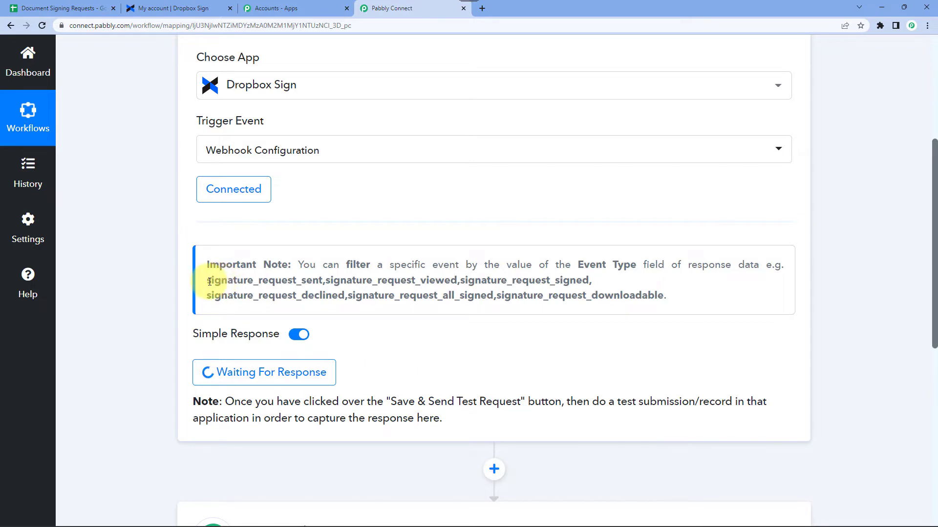
# Highlight the note's event names, including signature_request_sent, then view the Document Signing Requests sheet.
pyautogui.moveTo(208, 282)
pyautogui.mouseDown()
pyautogui.moveTo(444, 300)
pyautogui.moveTo(678, 301)
pyautogui.mouseUp()
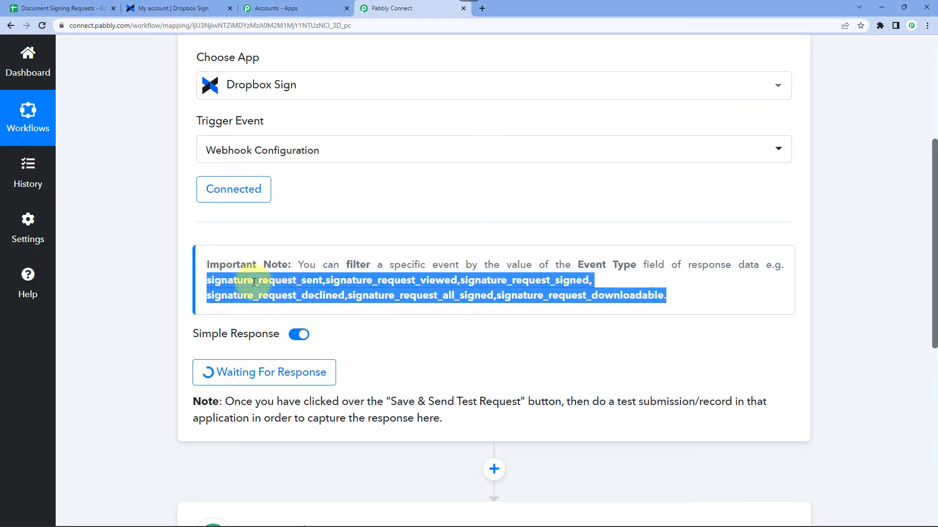
pyautogui.click(231, 282)
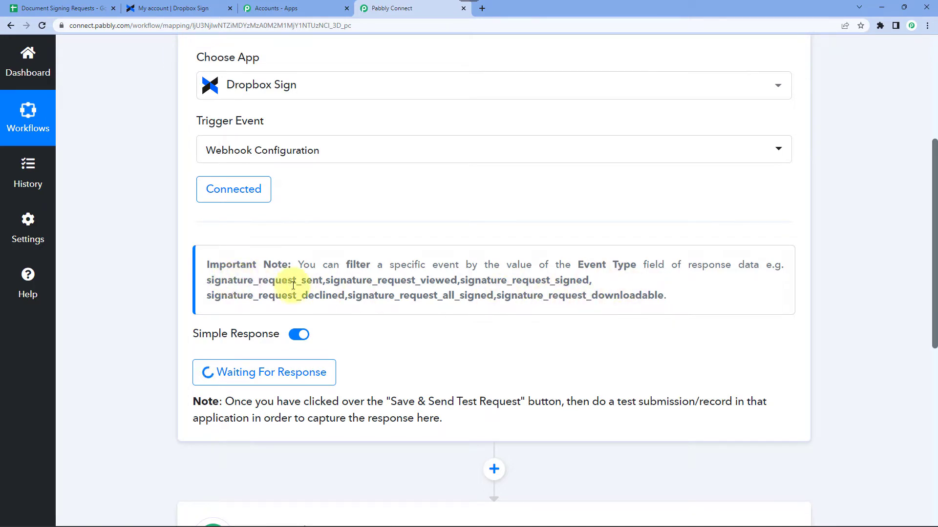
pyautogui.moveTo(227, 280); pyautogui.dragTo(616, 296)
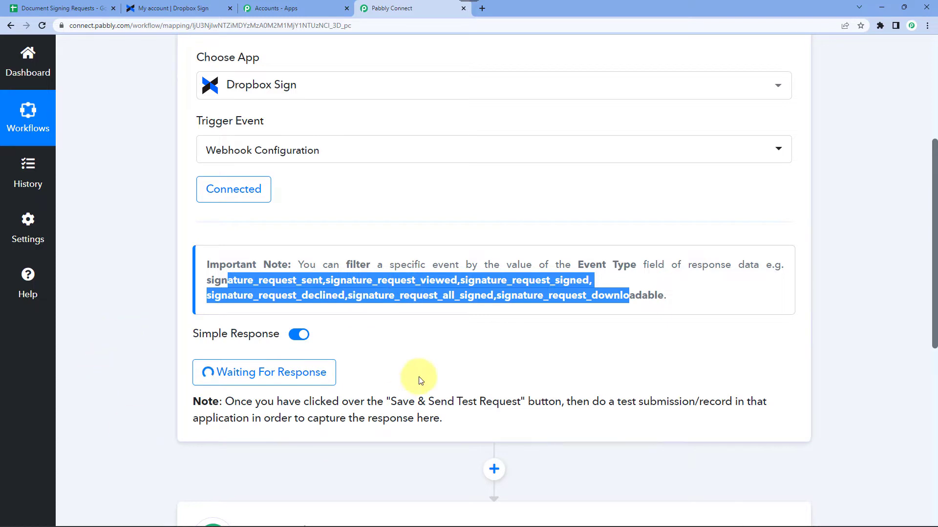
pyautogui.click(497, 366)
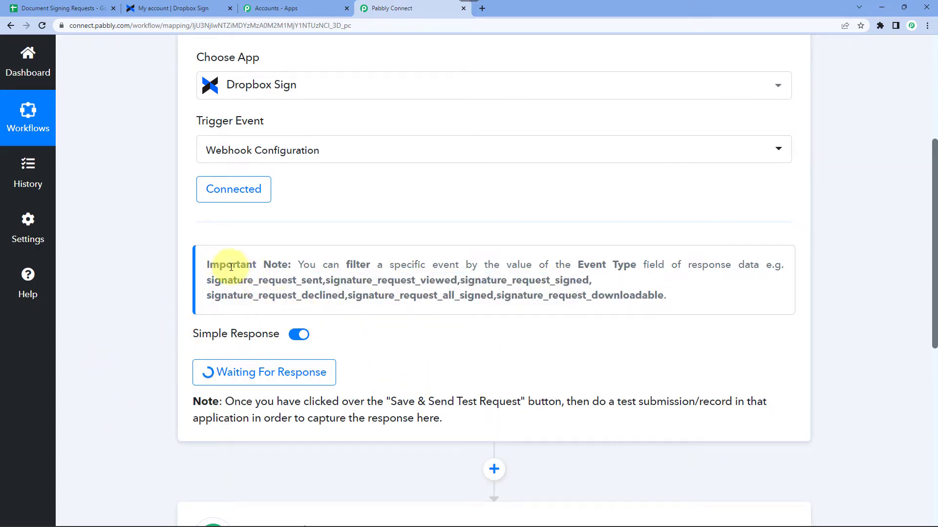
pyautogui.doubleClick(221, 282)
pyautogui.click(311, 282)
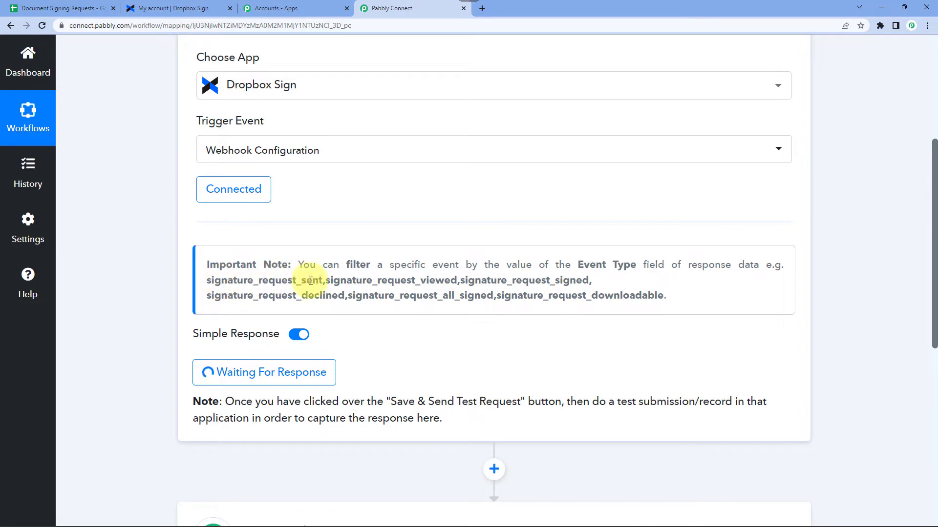
pyautogui.click(74, 8)
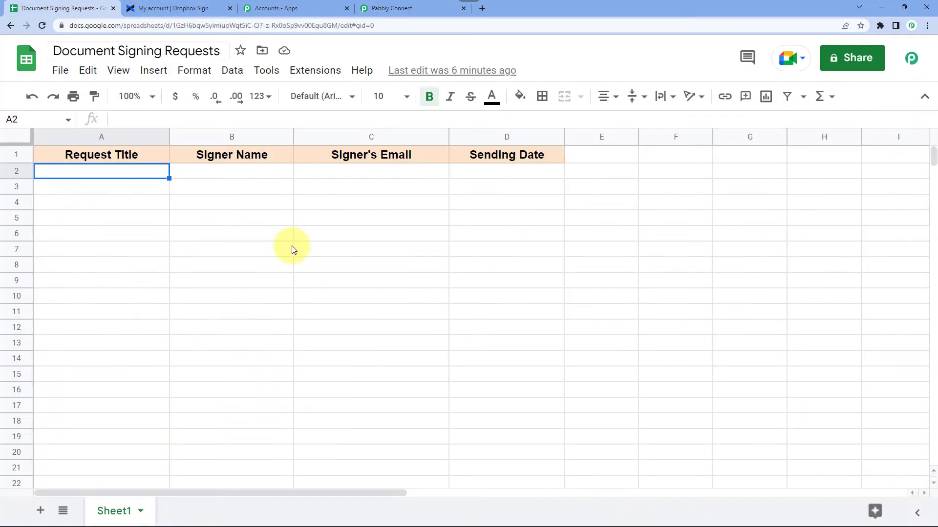
# Return to the Pabbly Connect workflow that is awaiting the test webhook response.
pyautogui.click(397, 8)
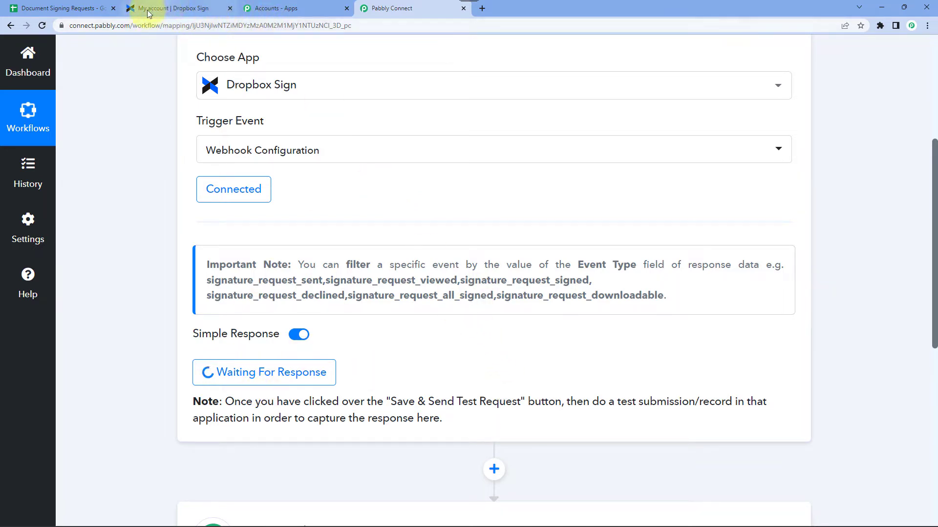
# Upload the Offer Latter file from Downloads on the Dropbox Sign home page to start signing.
pyautogui.click(170, 9)
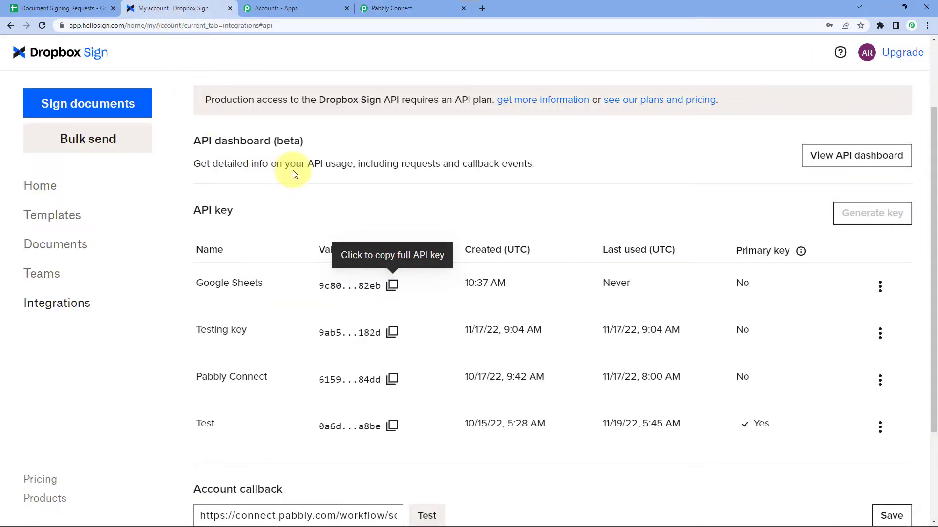
pyautogui.click(43, 188)
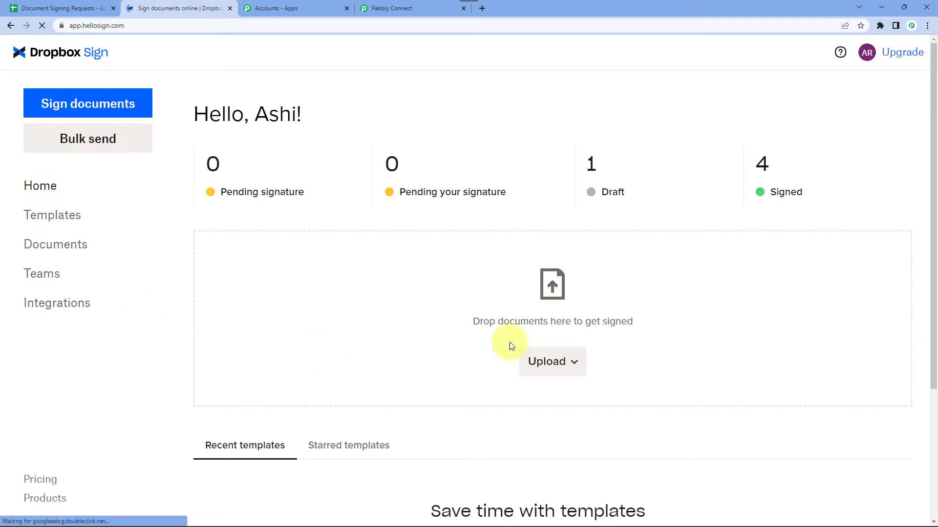
pyautogui.click(545, 364)
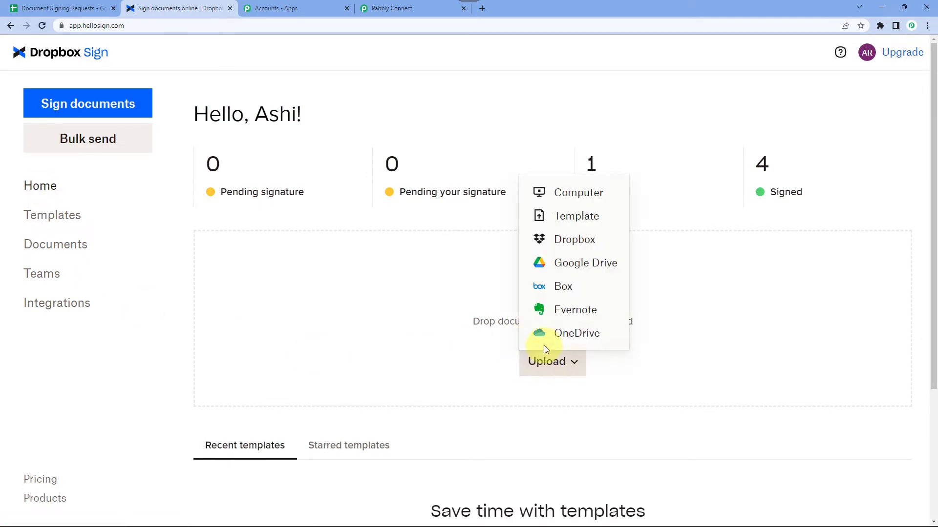
pyautogui.click(565, 193)
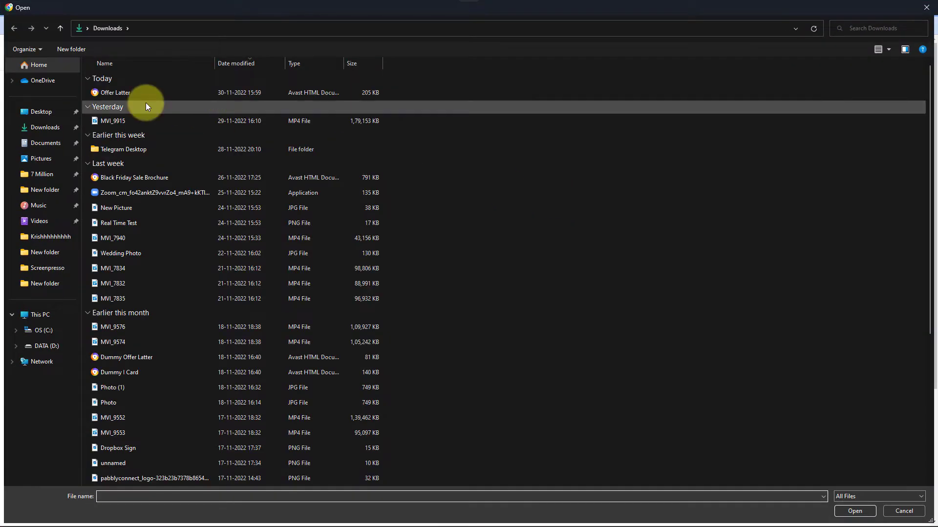
pyautogui.doubleClick(116, 92)
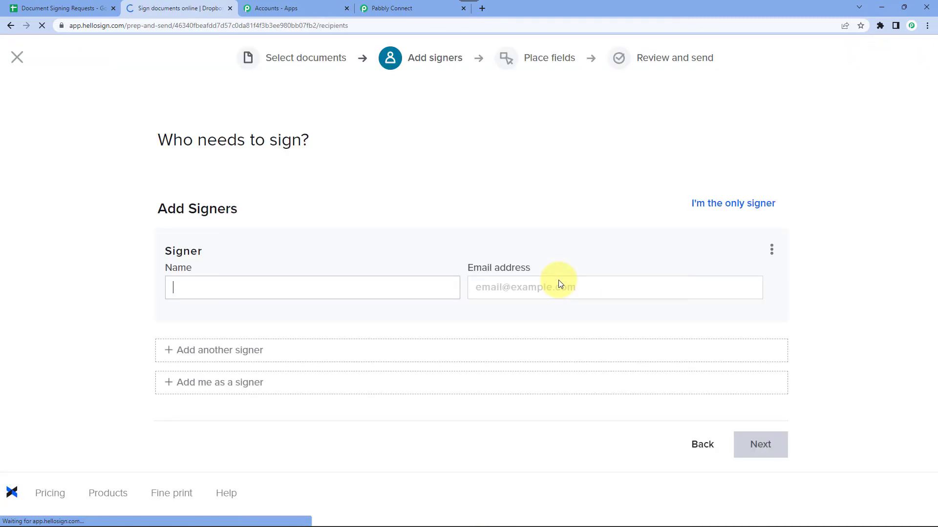
# Enter the signer's name and e-mail address, then continue to the Place fields step.
pyautogui.click(203, 280)
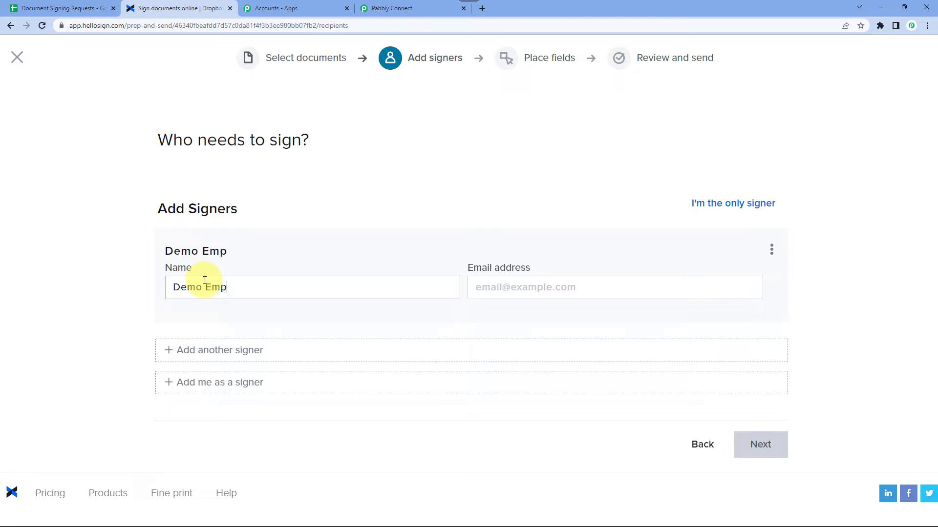
pyautogui.write('ee')
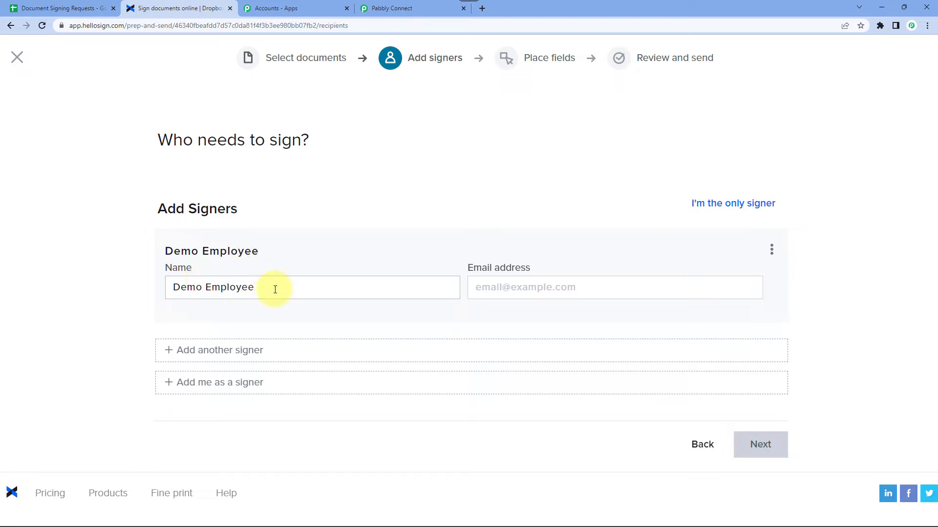
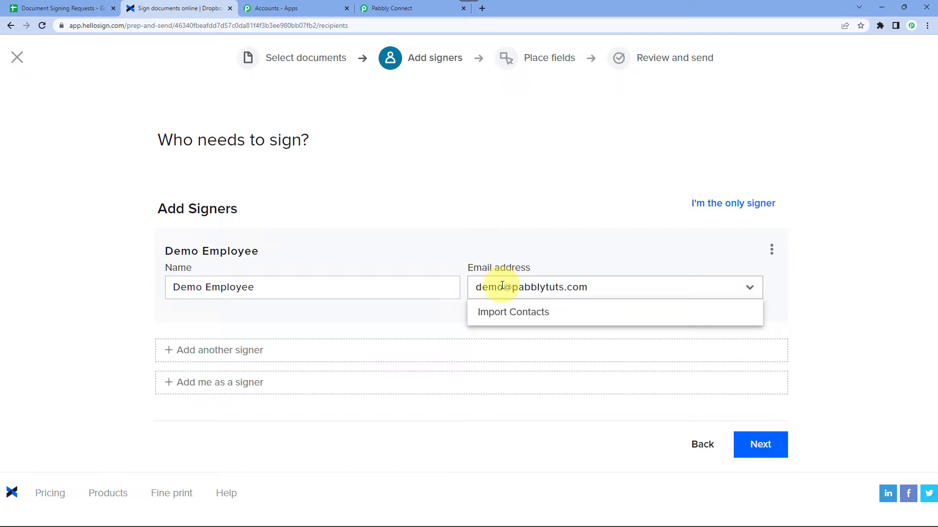
pyautogui.click(565, 197)
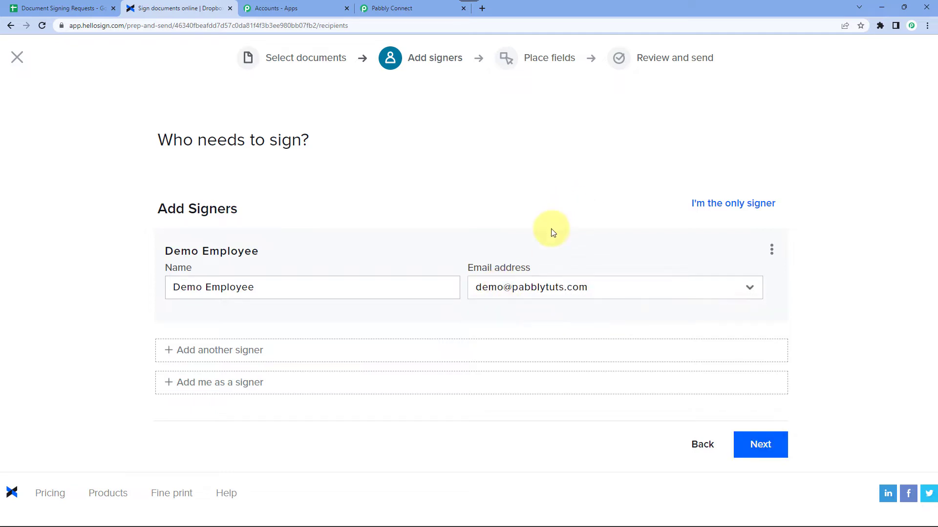
pyautogui.click(761, 446)
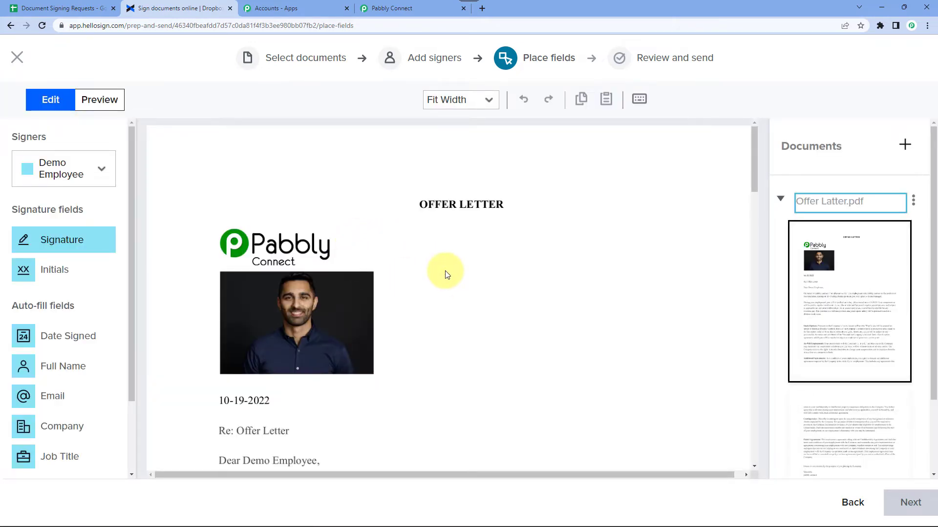
# Place a signature field beside 'Sincerely' at the letter's end and continue to review.
pyautogui.scroll(-3, 404, 267)
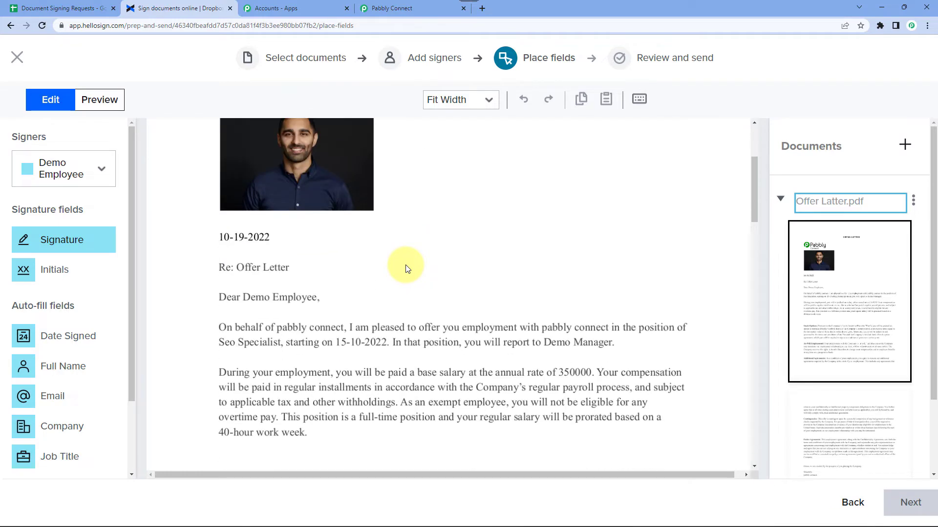
pyautogui.scroll(-10, 405, 269)
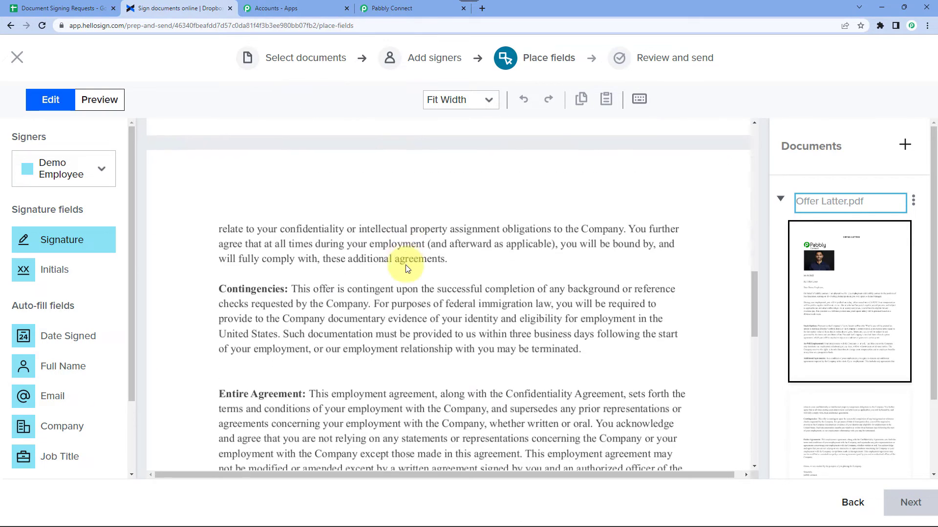
pyautogui.scroll(-7, 405, 266)
pyautogui.scroll(3, 404, 266)
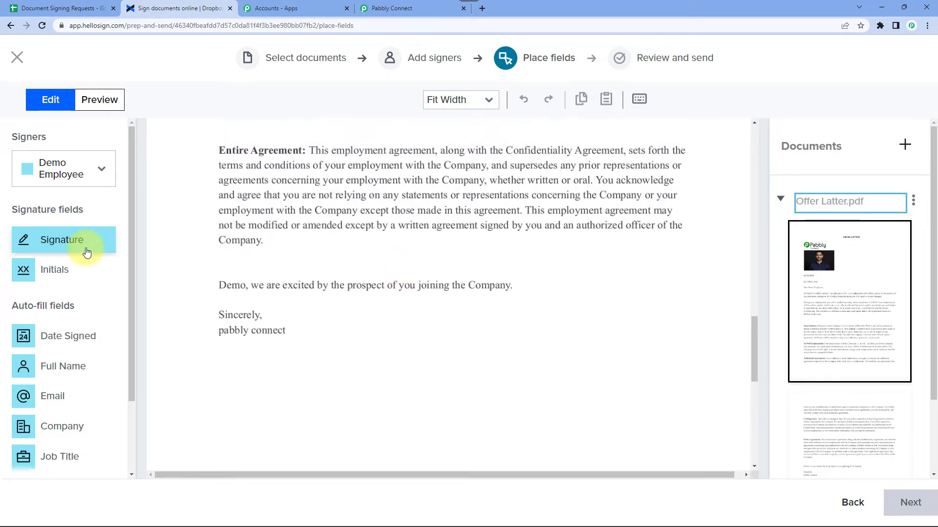
pyautogui.moveTo(87, 252)
pyautogui.mouseDown()
pyautogui.moveTo(102, 245)
pyautogui.moveTo(329, 309)
pyautogui.moveTo(613, 339)
pyautogui.moveTo(614, 327)
pyautogui.moveTo(685, 347)
pyautogui.mouseUp()
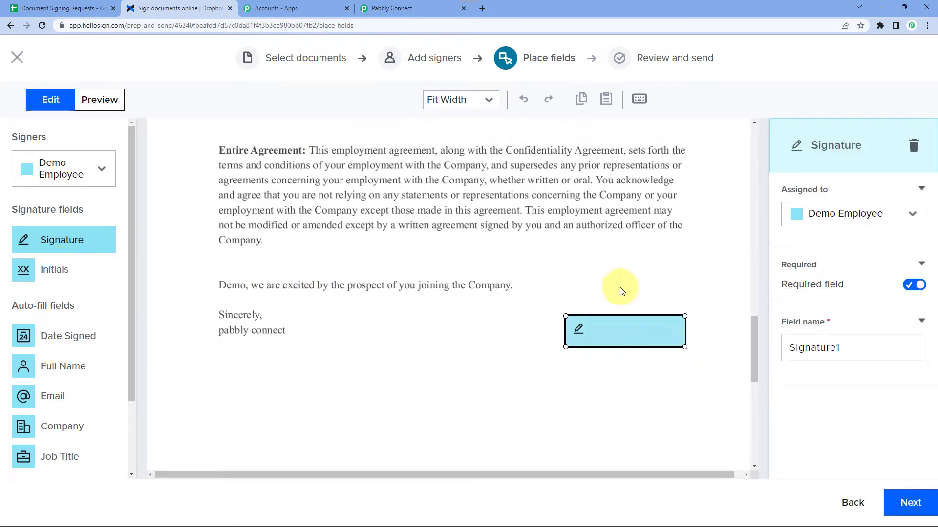
pyautogui.click(623, 289)
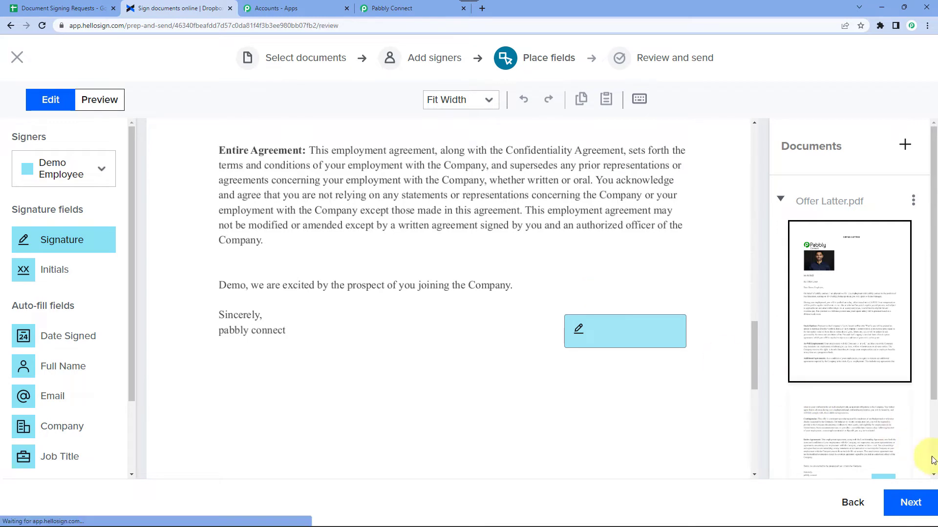
pyautogui.click(913, 505)
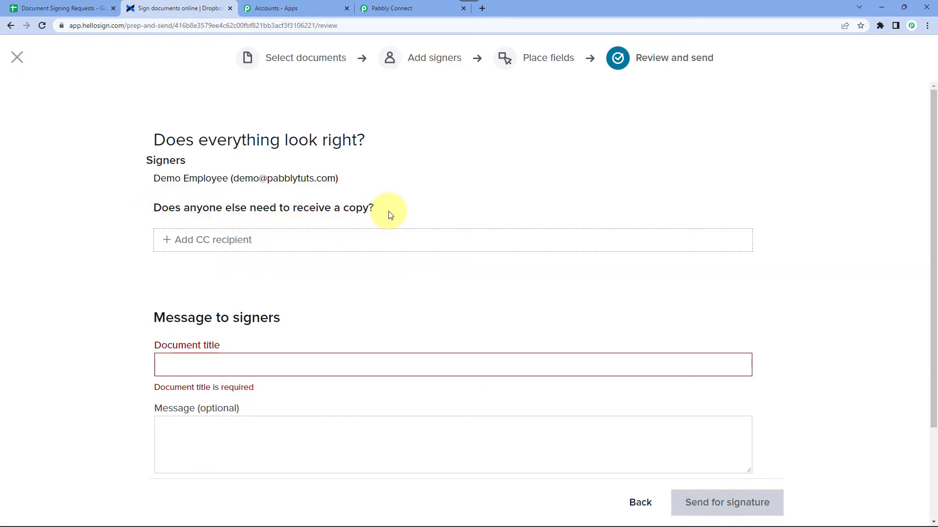
# Enter 'Offer Latter' as the document title.
pyautogui.doubleClick(168, 180)
pyautogui.click(200, 182)
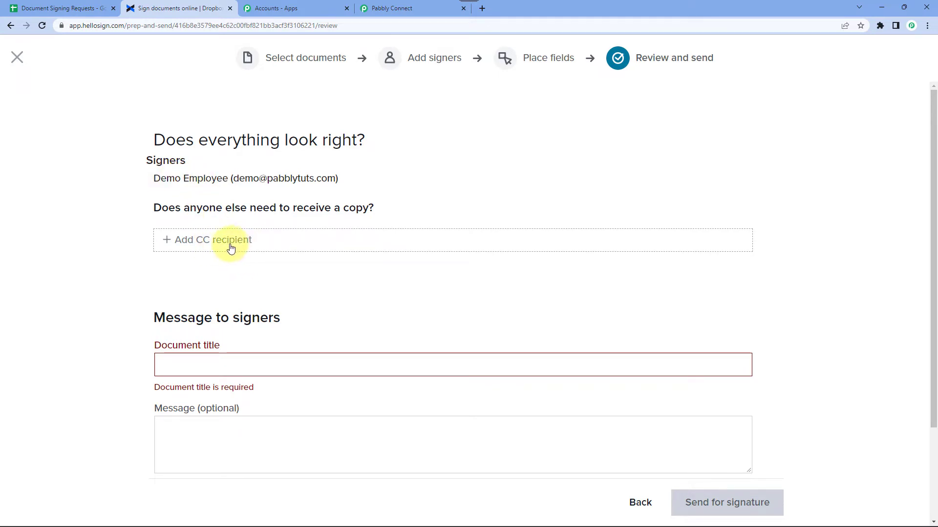
pyautogui.scroll(-1, 237, 291)
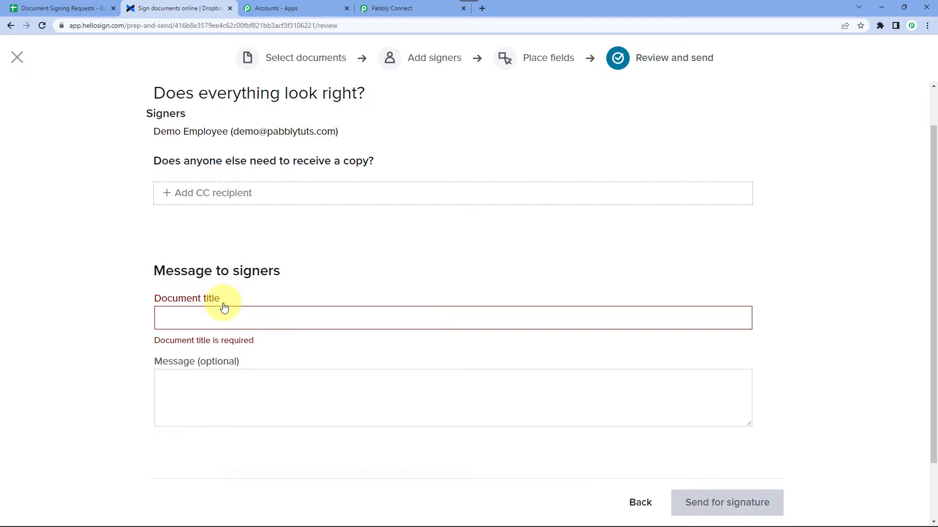
pyautogui.click(190, 312)
pyautogui.scroll(-1, 191, 312)
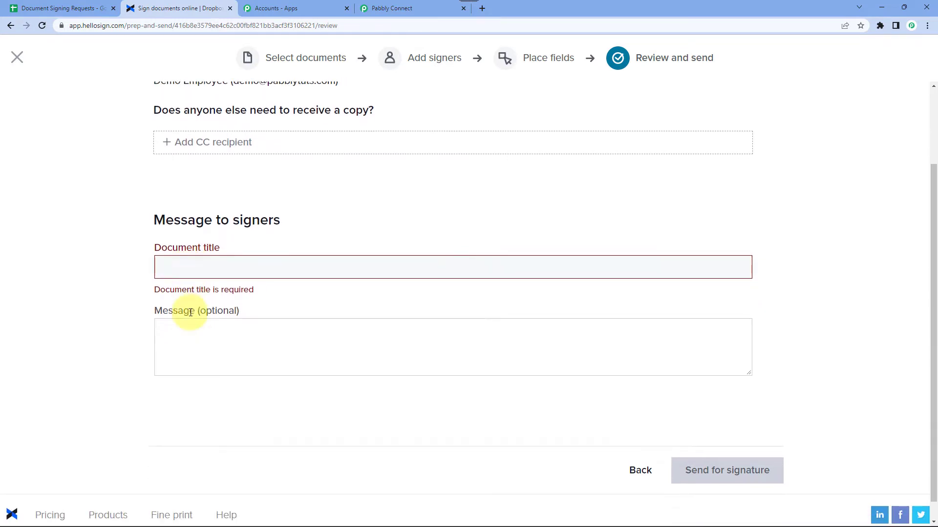
pyautogui.write('Offer')
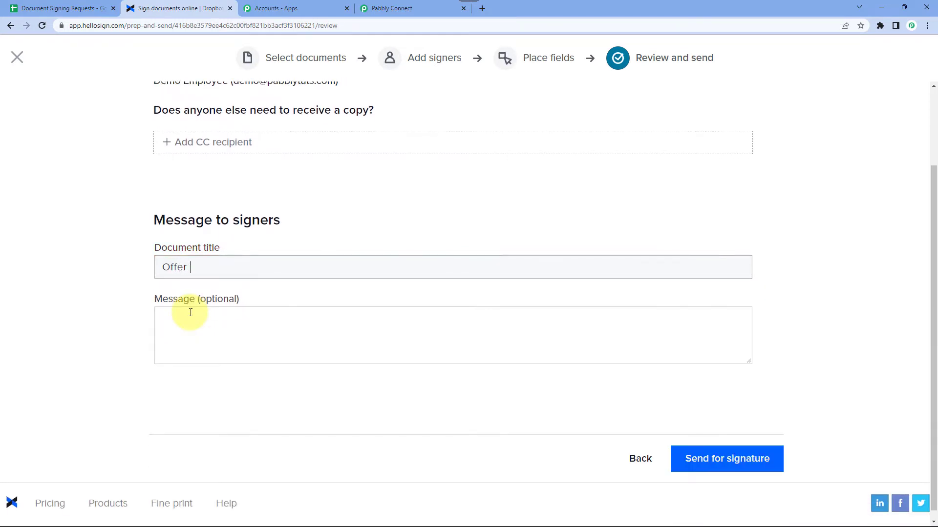
pyautogui.write(' Latter')
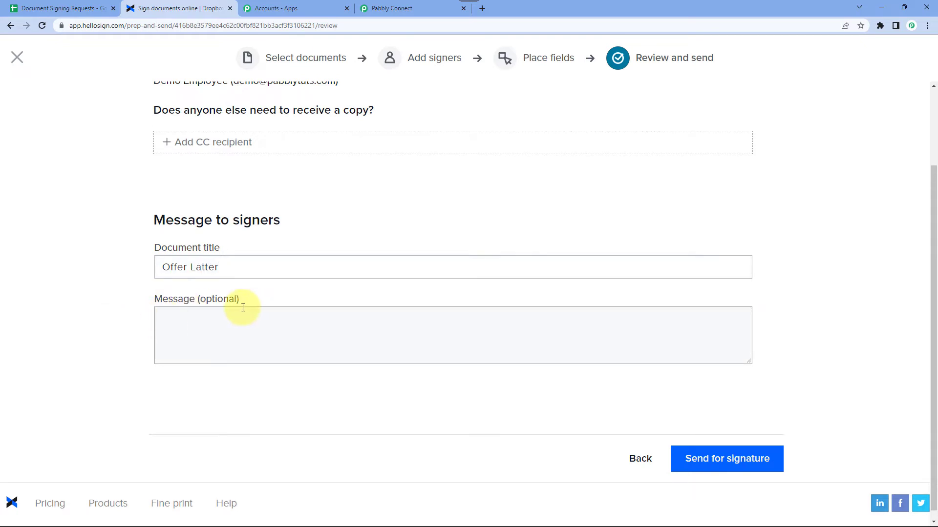
pyautogui.doubleClick(225, 300)
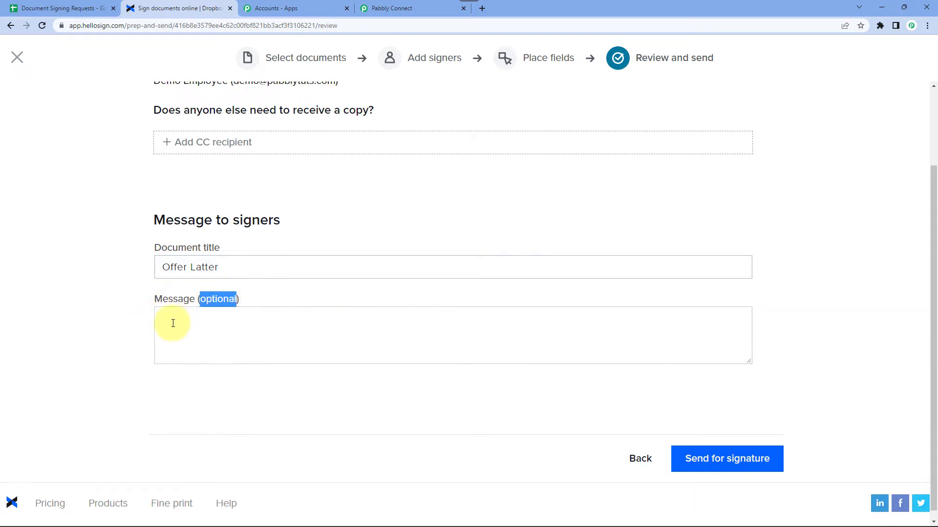
pyautogui.click(146, 321)
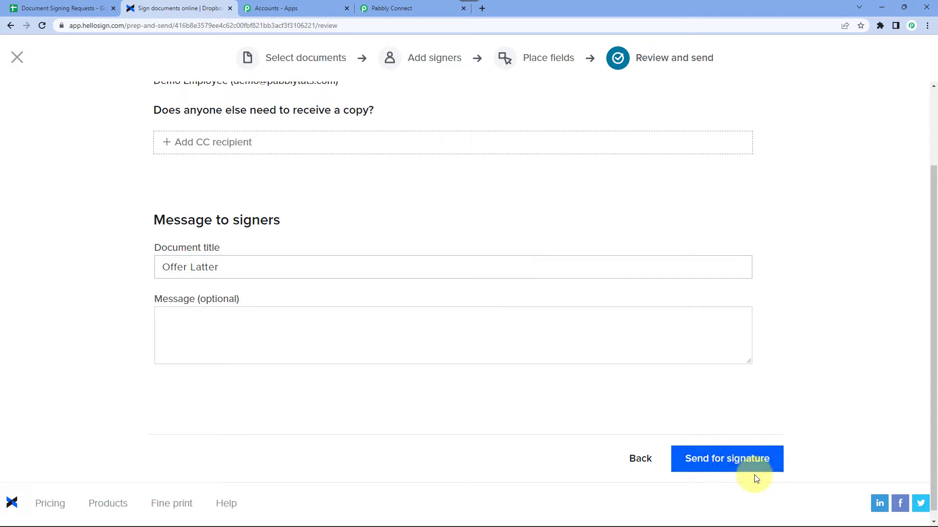
# Send the offer letter for signature and return to the Pabbly Connect workflow.
pyautogui.click(377, 6)
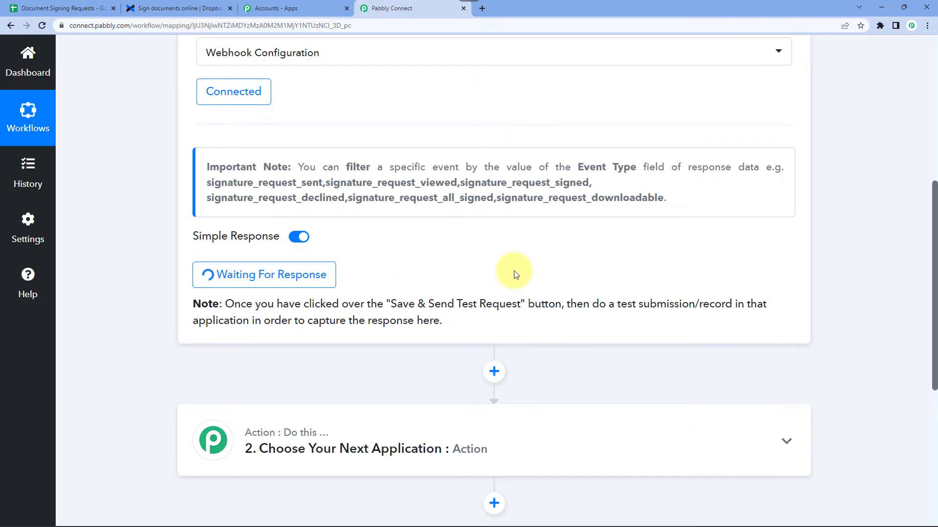
pyautogui.click(188, 8)
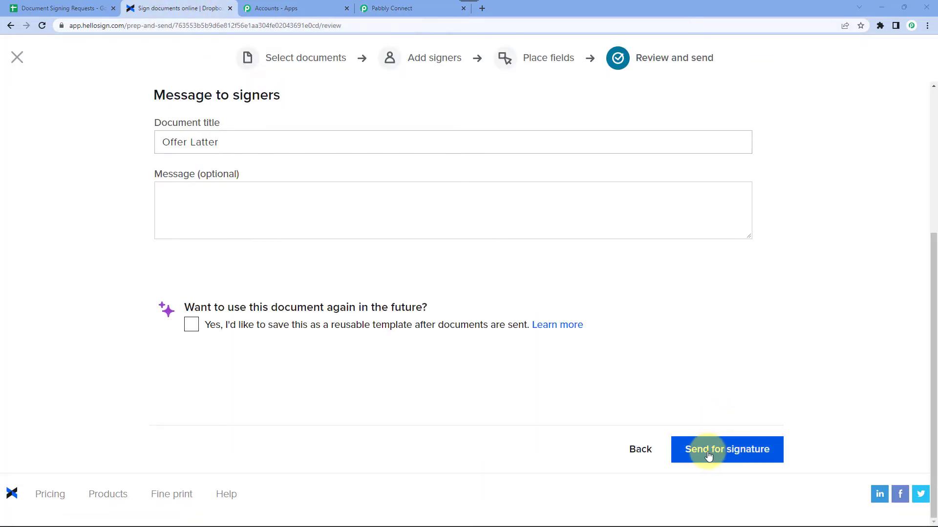
pyautogui.click(721, 456)
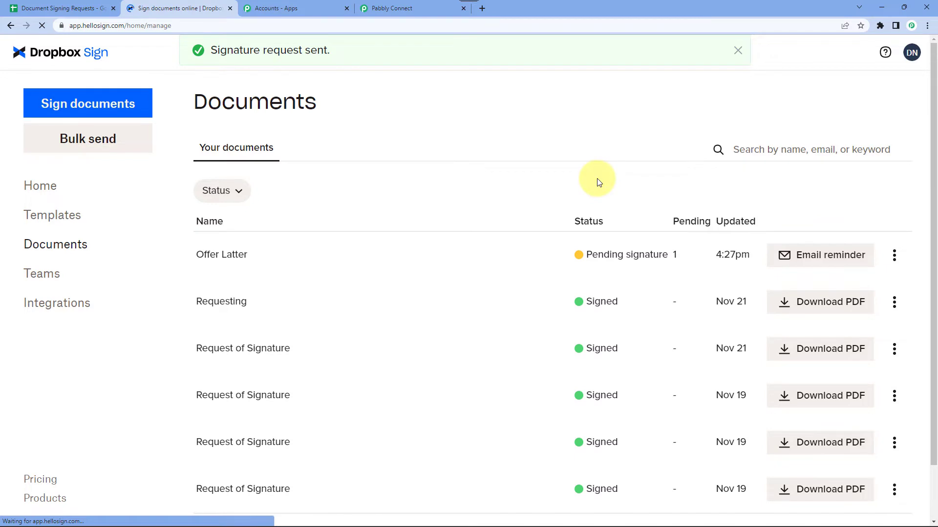
pyautogui.click(396, 8)
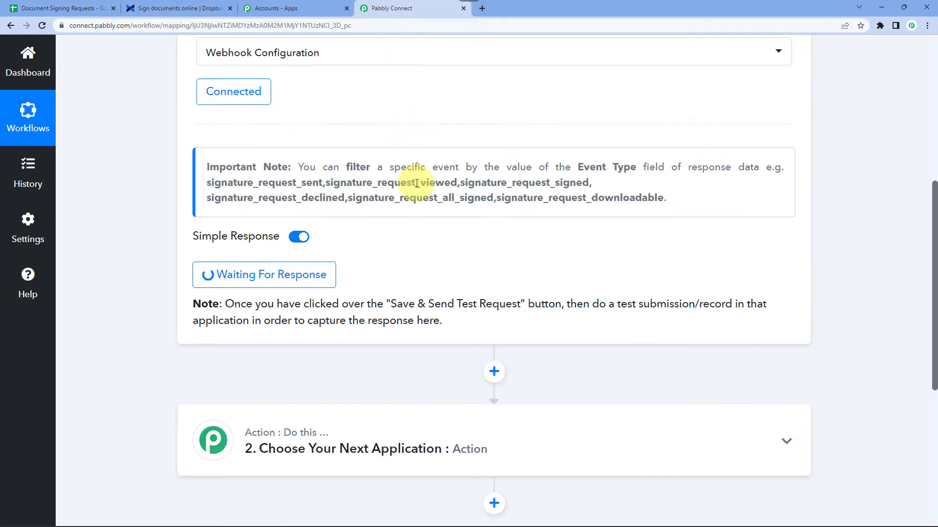
# Check the captured title Offer Latter, signer name and signer email in the response.
pyautogui.scroll(-1, 423, 250)
pyautogui.scroll(1, 425, 249)
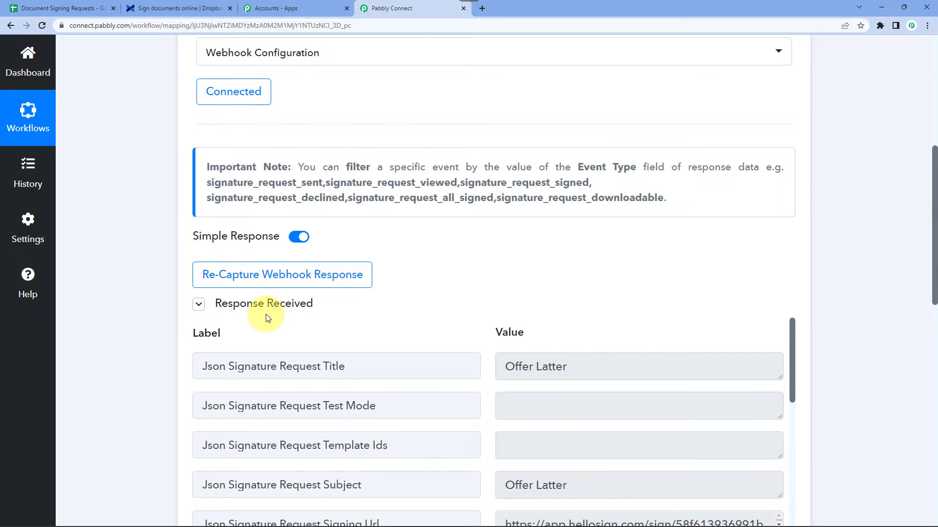
pyautogui.scroll(-3, 293, 289)
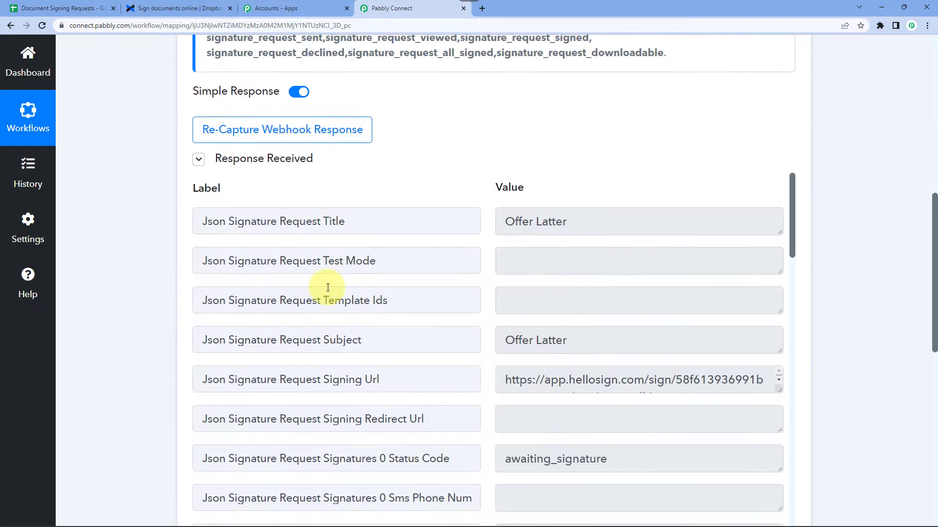
pyautogui.click(516, 226)
pyautogui.moveTo(517, 226); pyautogui.dragTo(573, 226)
pyautogui.click(565, 226)
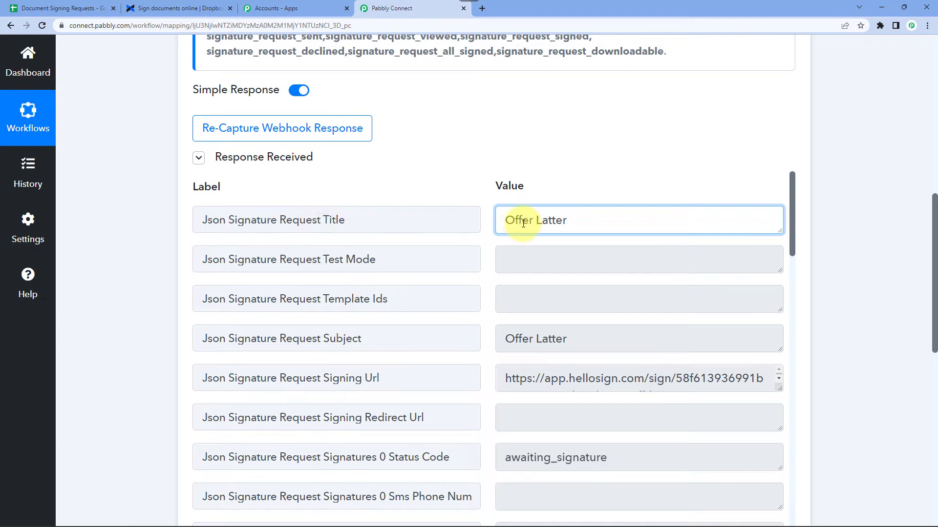
pyautogui.moveTo(523, 223); pyautogui.dragTo(562, 219)
pyautogui.scroll(-2, 572, 310)
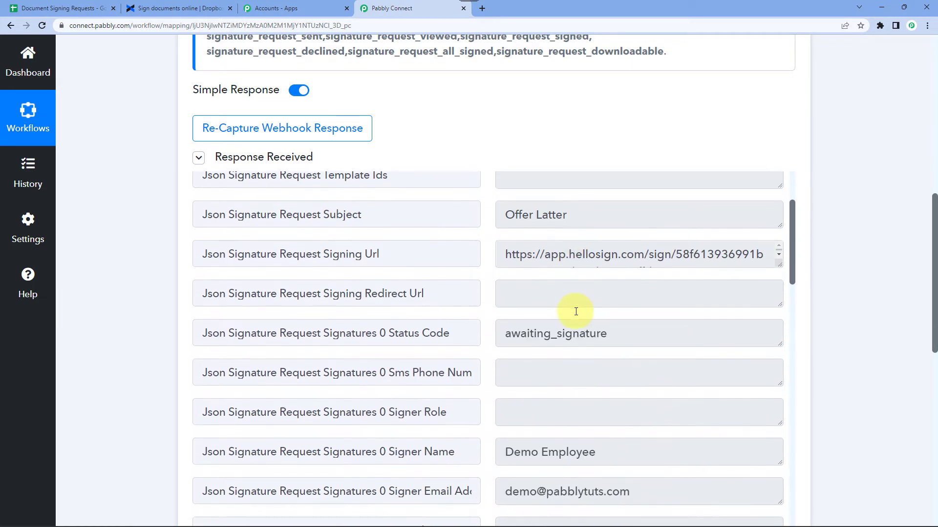
pyautogui.scroll(-3, 576, 311)
pyautogui.moveTo(506, 286); pyautogui.dragTo(596, 284)
pyautogui.click(507, 285)
pyautogui.moveTo(507, 285); pyautogui.dragTo(594, 286)
pyautogui.click(567, 283)
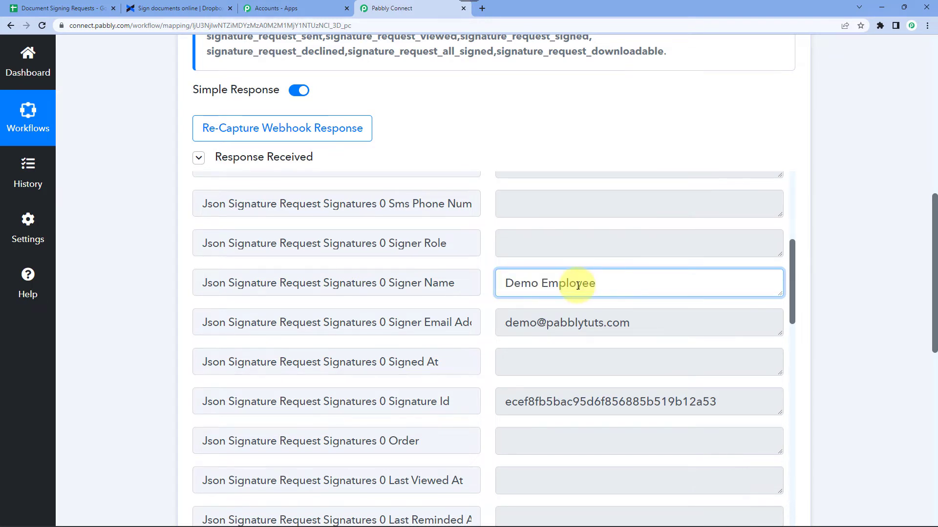
pyautogui.moveTo(506, 324); pyautogui.dragTo(658, 330)
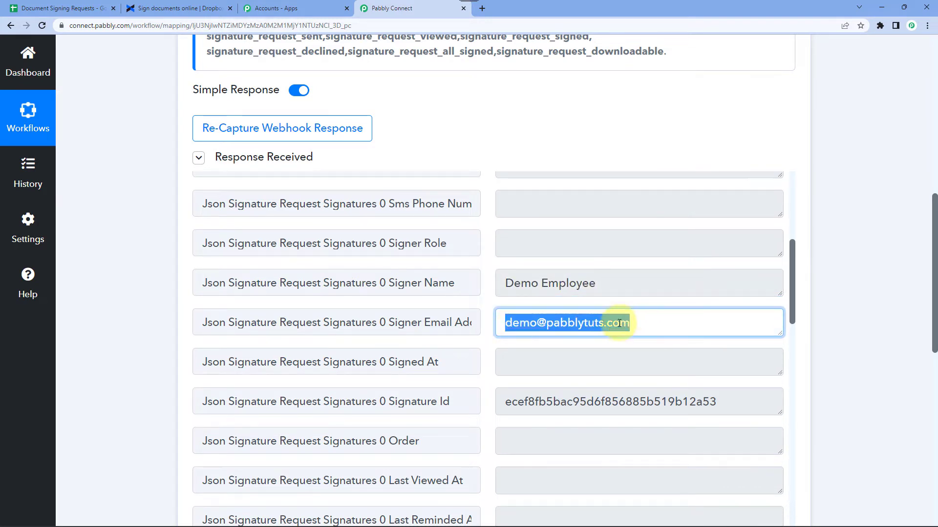
# Inspect the request's Created At timestamp and event time values.
pyautogui.scroll(-5, 575, 320)
pyautogui.scroll(-3, 575, 320)
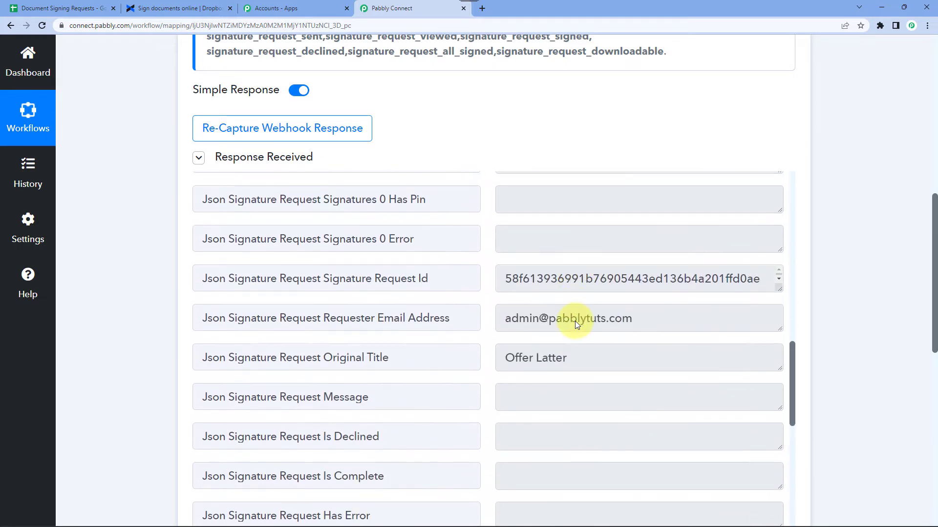
pyautogui.scroll(-1, 531, 331)
pyautogui.scroll(-7, 531, 331)
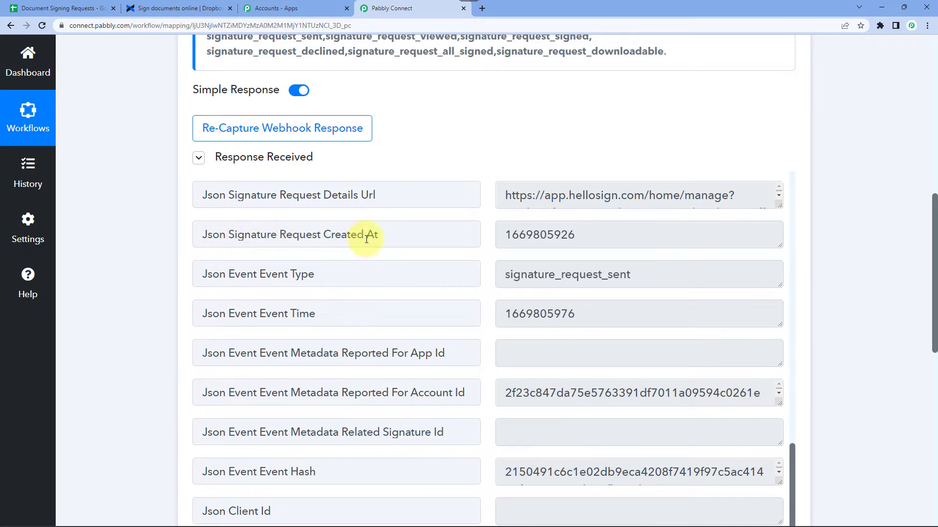
pyautogui.doubleClick(513, 233)
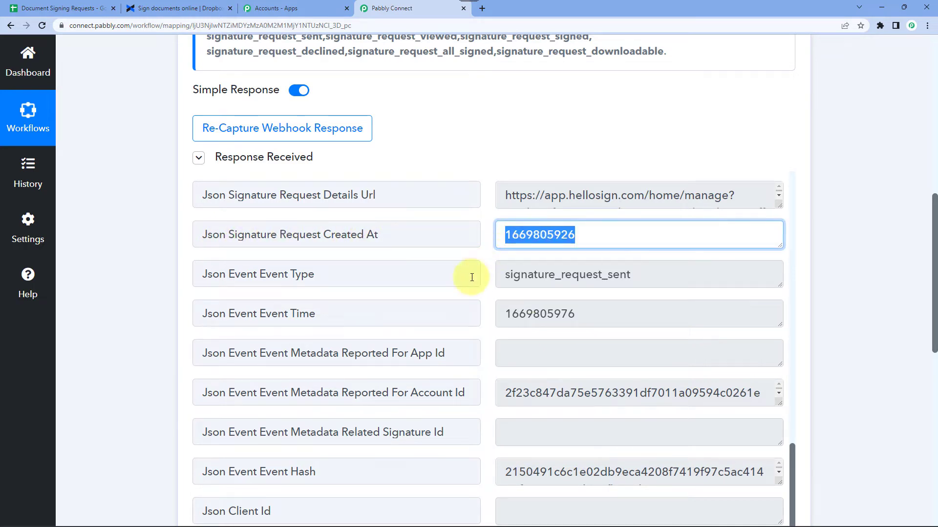
pyautogui.doubleClick(246, 314)
pyautogui.click(303, 315)
pyautogui.click(540, 314)
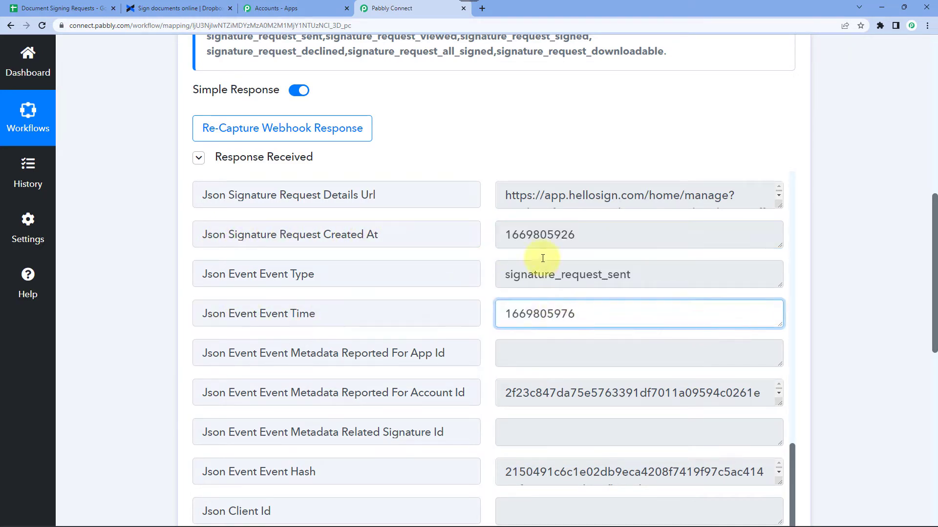
pyautogui.doubleClick(542, 237)
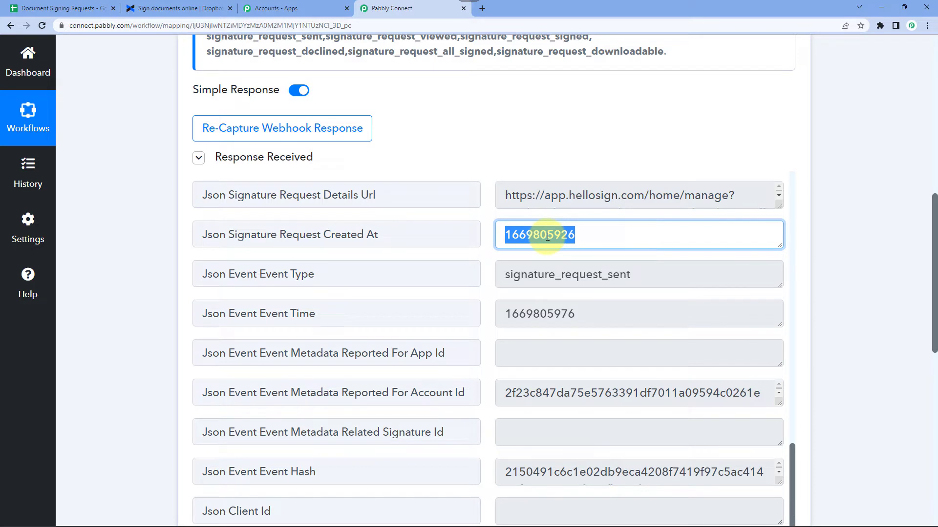
pyautogui.doubleClick(522, 234)
# Locate and highlight the Json Event Event Type value signature_request_sent.
pyautogui.scroll(-3, 594, 310)
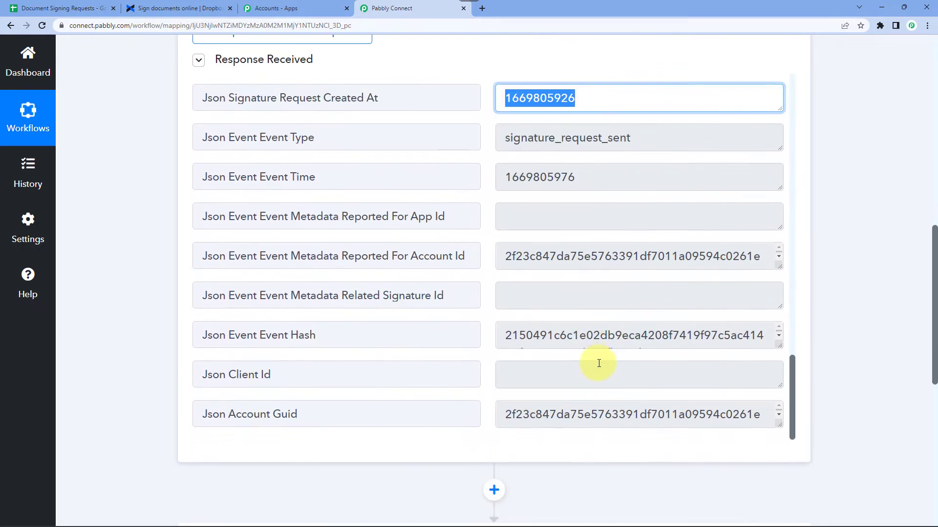
pyautogui.scroll(10, 614, 360)
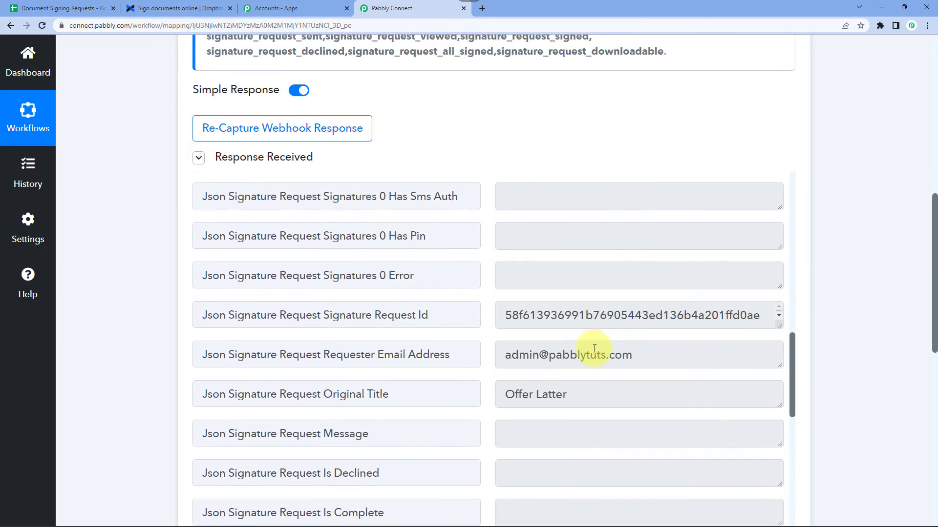
pyautogui.scroll(8, 594, 348)
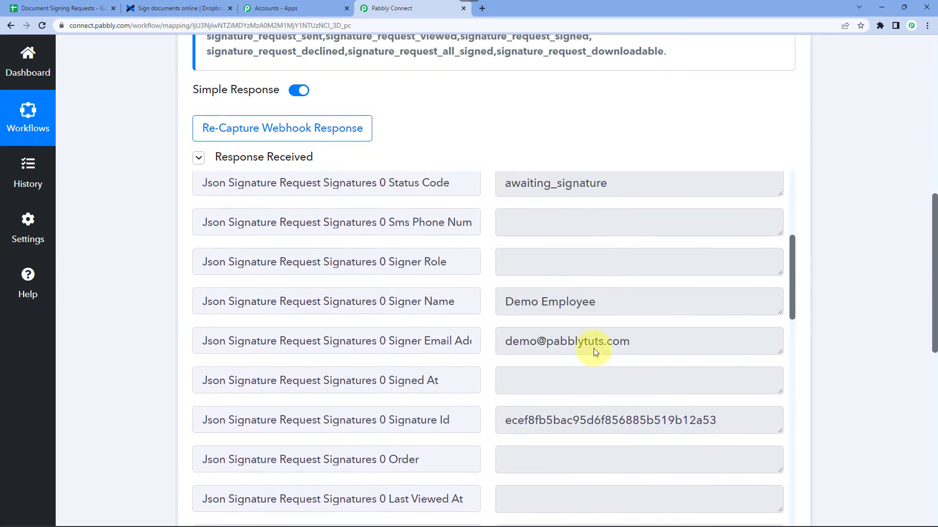
pyautogui.scroll(-3, 130, 274)
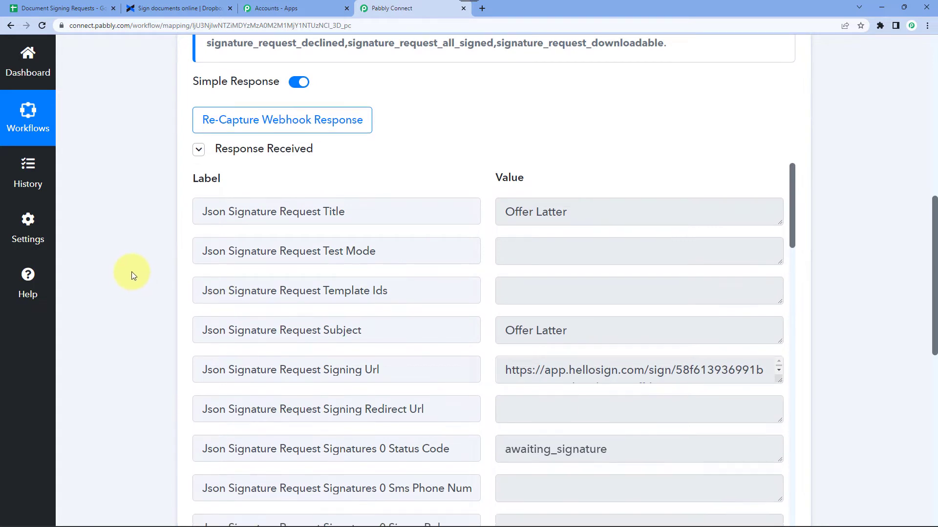
pyautogui.scroll(-4, 597, 230)
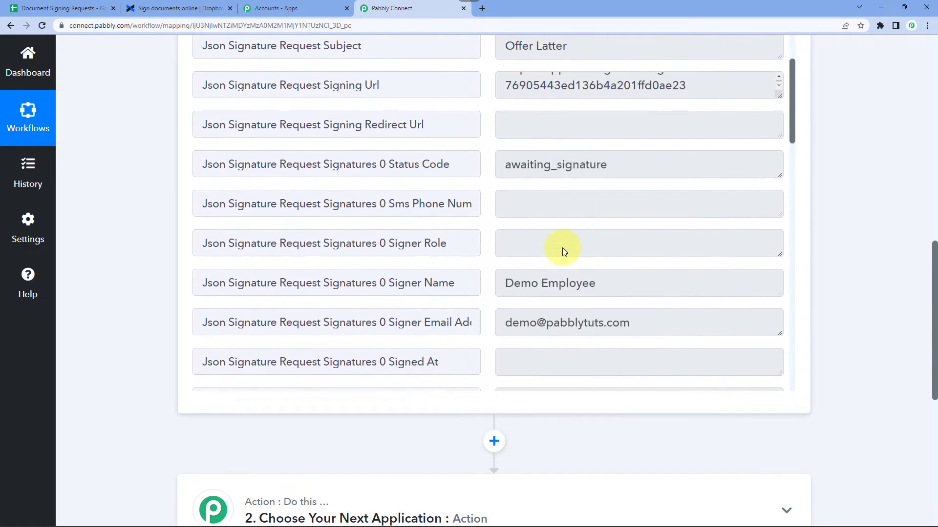
pyautogui.scroll(-4, 568, 246)
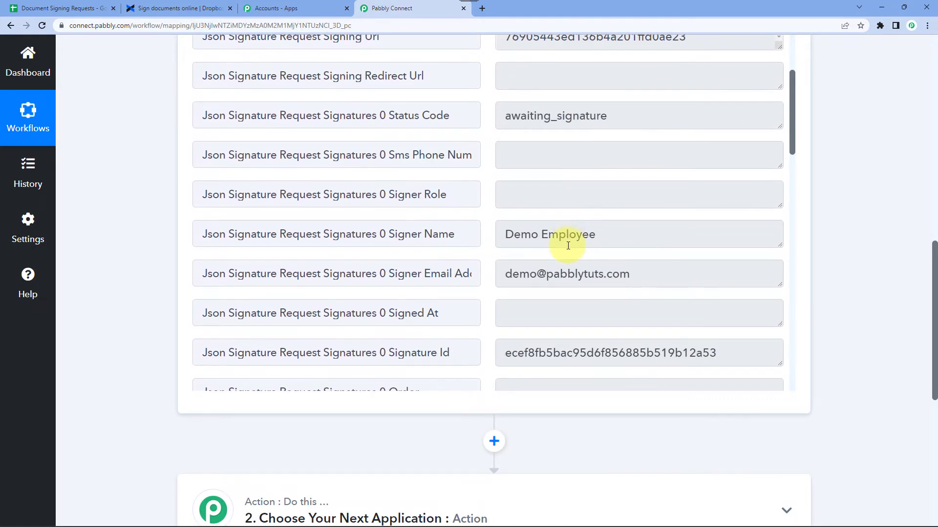
pyautogui.scroll(6, 568, 243)
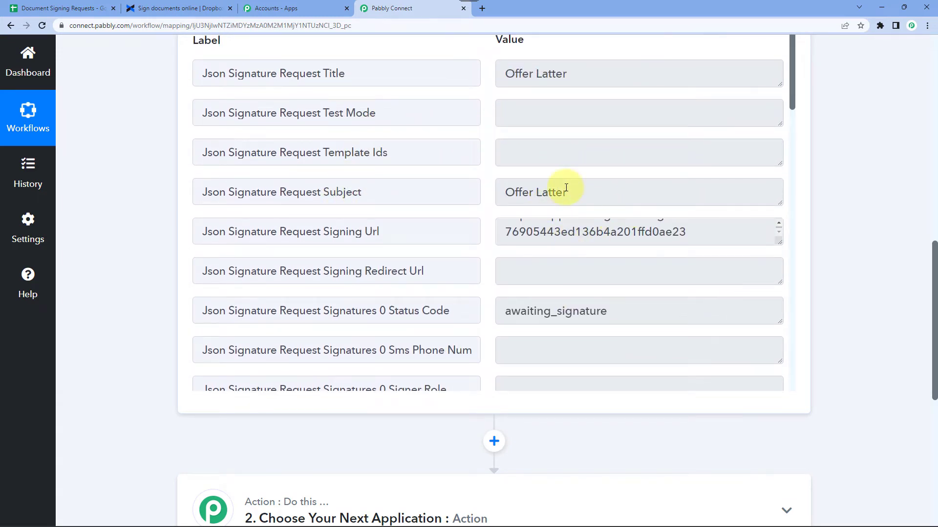
pyautogui.scroll(-5, 564, 186)
pyautogui.scroll(2, 557, 176)
pyautogui.scroll(-2, 537, 200)
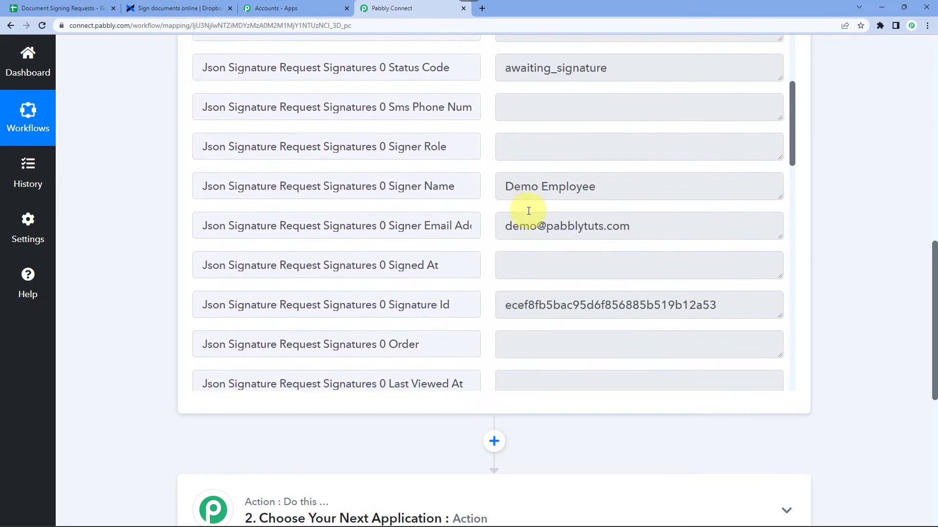
pyautogui.scroll(2, 520, 207)
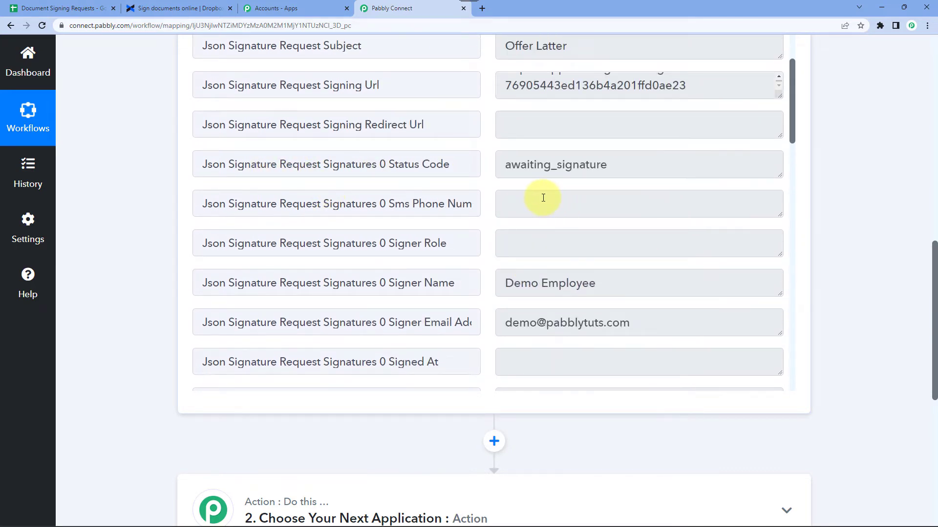
pyautogui.scroll(-8, 541, 197)
pyautogui.scroll(-9, 543, 198)
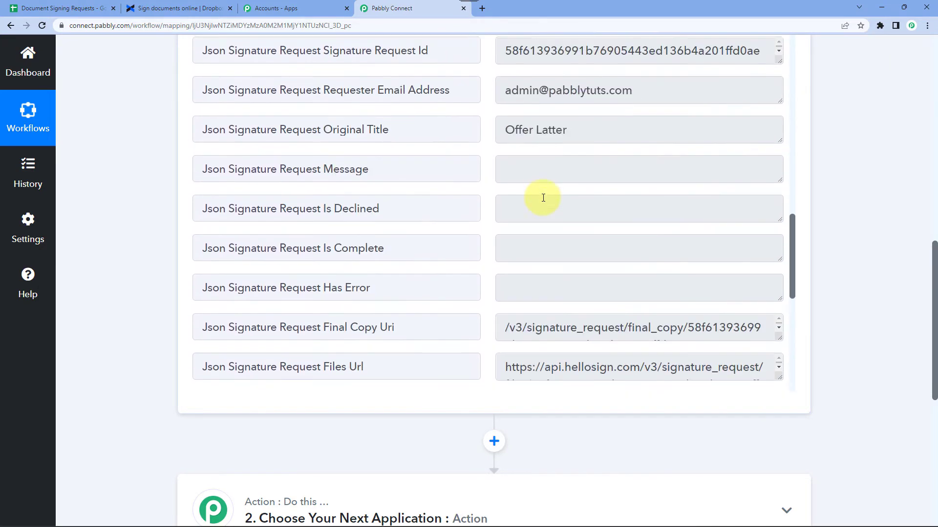
pyautogui.scroll(-2, 543, 198)
pyautogui.click(533, 176)
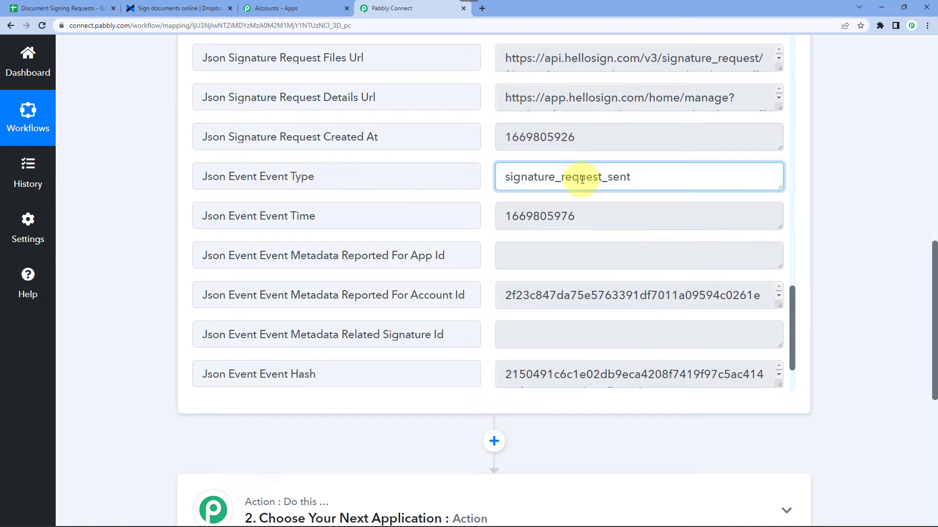
pyautogui.doubleClick(539, 182)
pyautogui.click(578, 177)
pyautogui.doubleClick(596, 180)
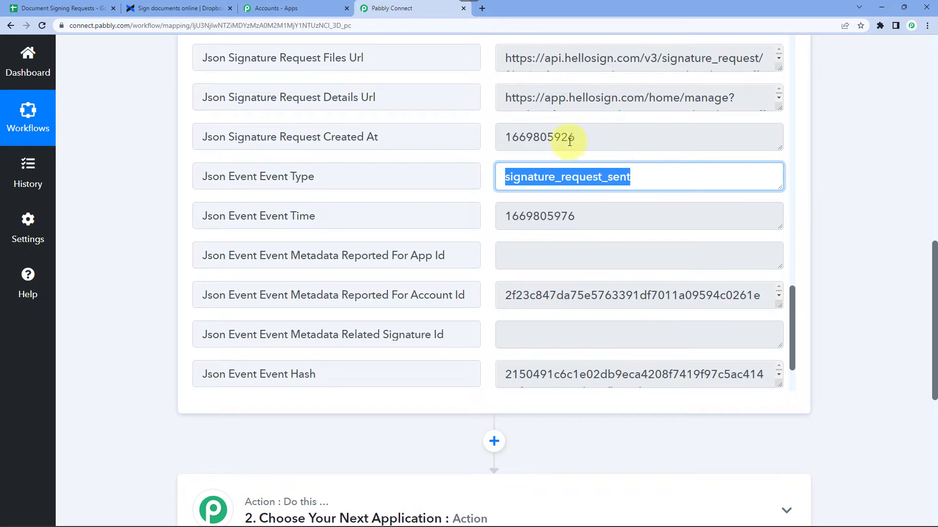
pyautogui.doubleClick(530, 175)
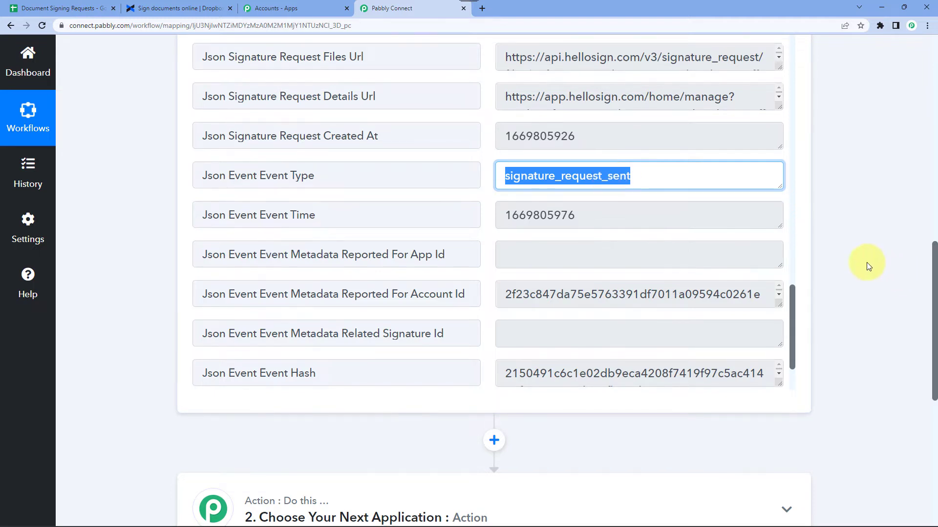
pyautogui.scroll(-2, 866, 263)
# Add a new action step using the Filter by Pabbly app.
pyautogui.click(494, 345)
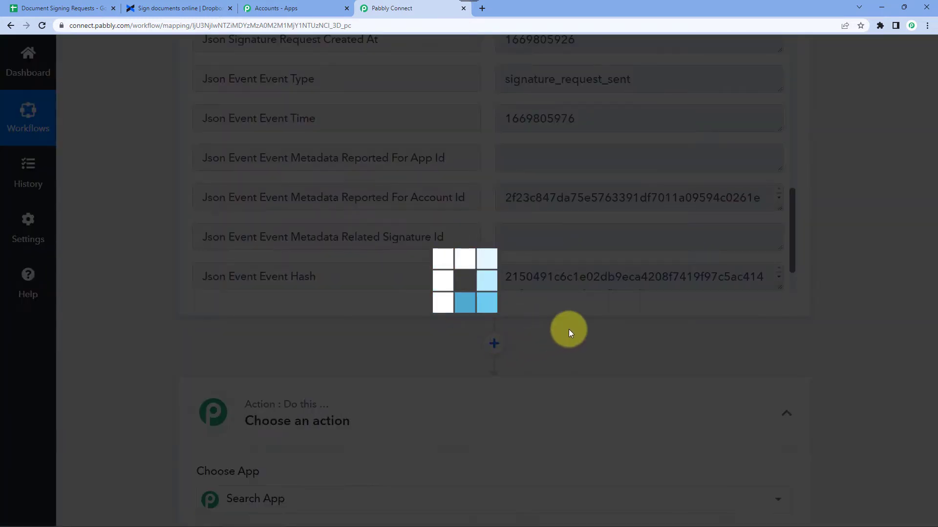
pyautogui.scroll(-2, 567, 330)
pyautogui.write('Silter')
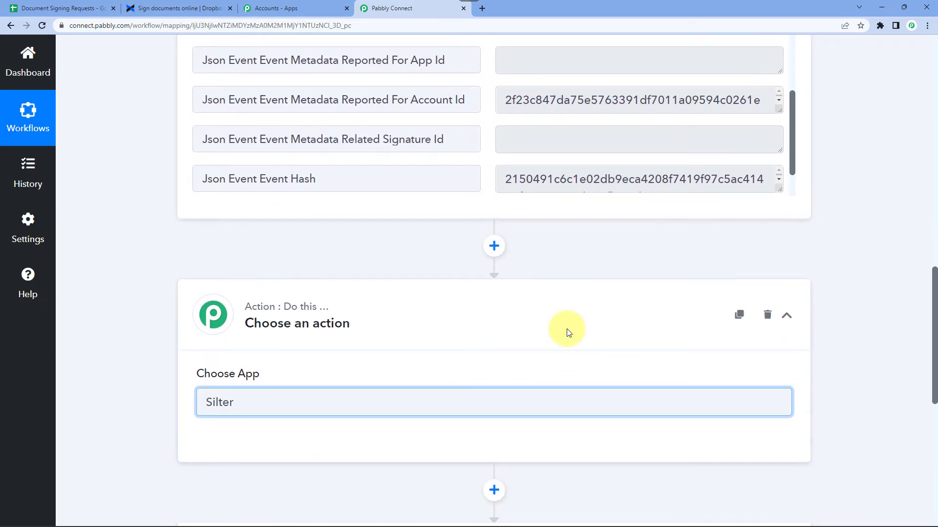
pyautogui.hotkey('ctrl', 'a')
pyautogui.press('BackSpace')
pyautogui.write('Filte')
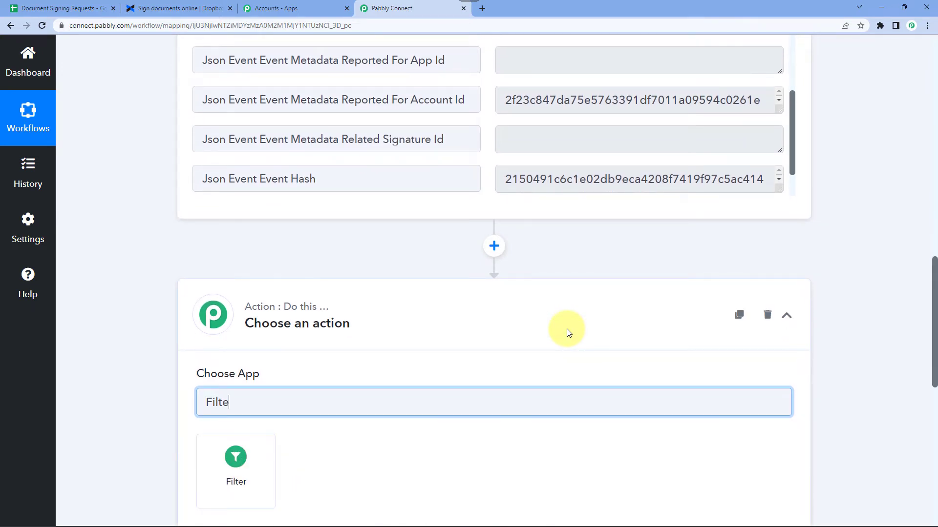
pyautogui.scroll(-2, 566, 332)
pyautogui.click(235, 388)
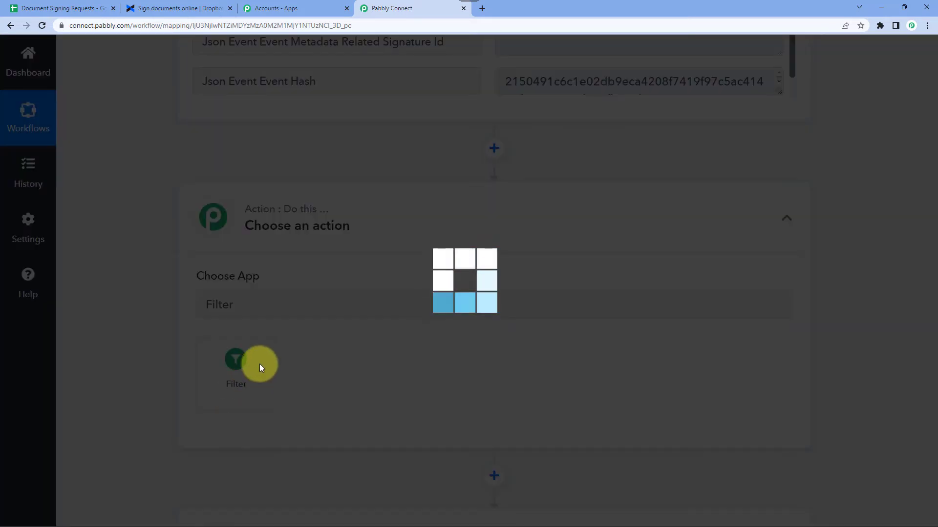
# Set the filter's field to the webhook's Json Event Event Type.
pyautogui.scroll(-2, 266, 362)
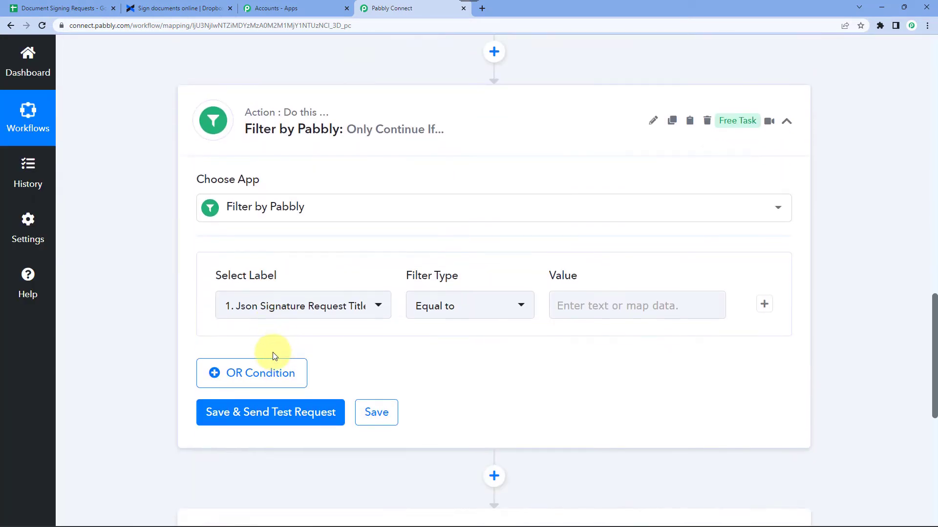
pyautogui.click(290, 307)
pyautogui.click(299, 238)
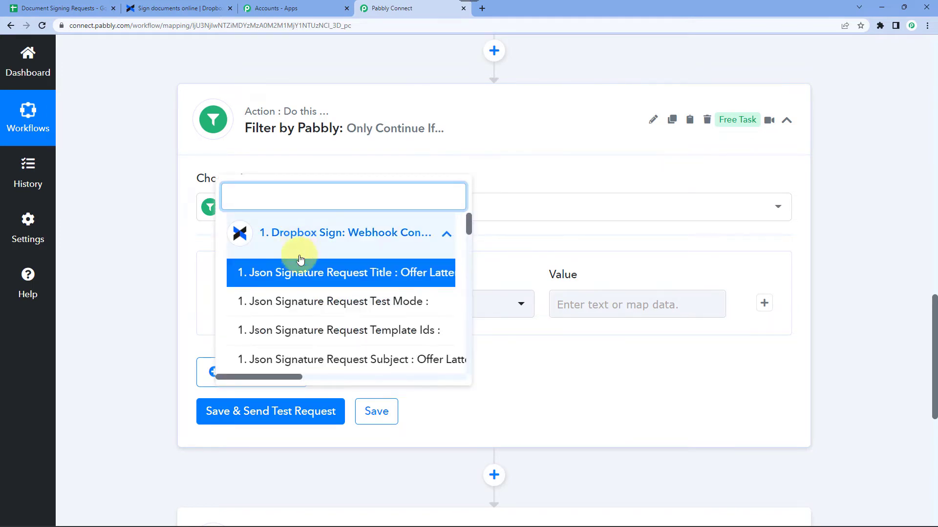
pyautogui.write('Eve')
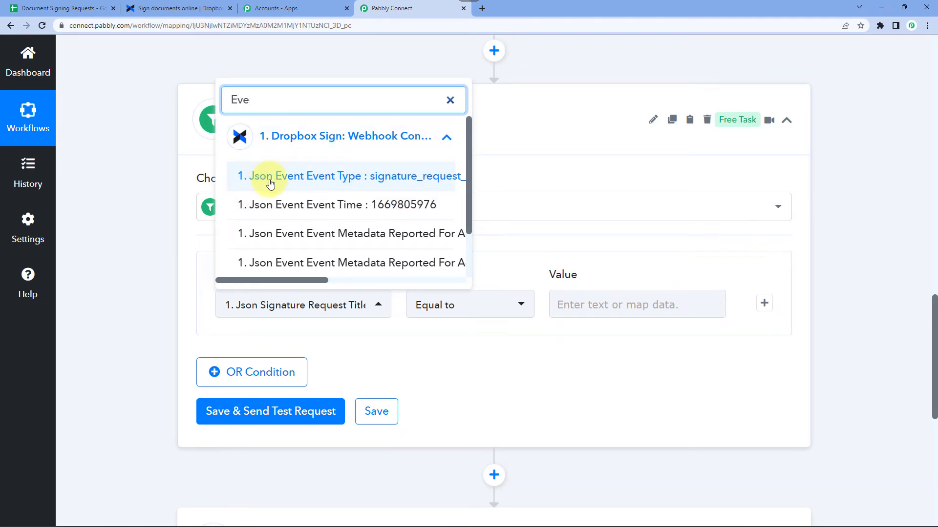
pyautogui.click(382, 181)
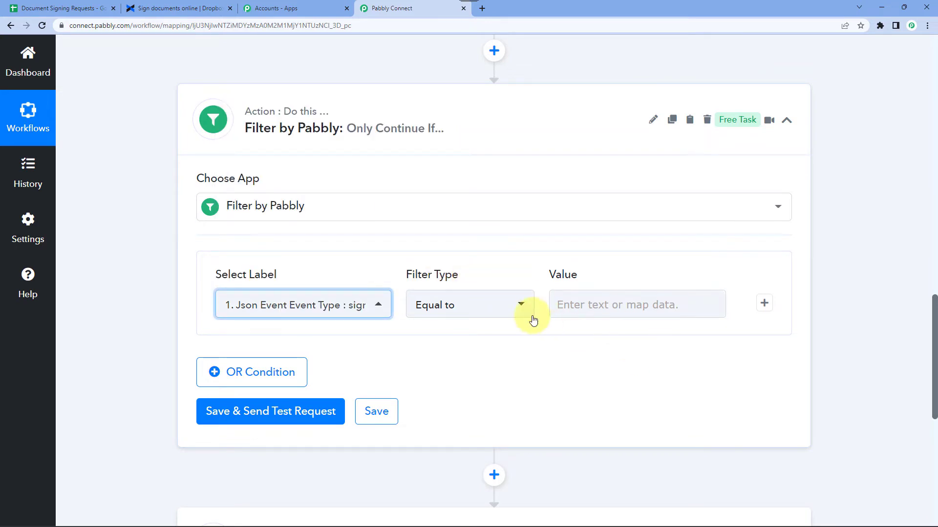
# Compare it Equal to signature_request_sent, then save and send a test request.
pyautogui.scroll(8, 590, 306)
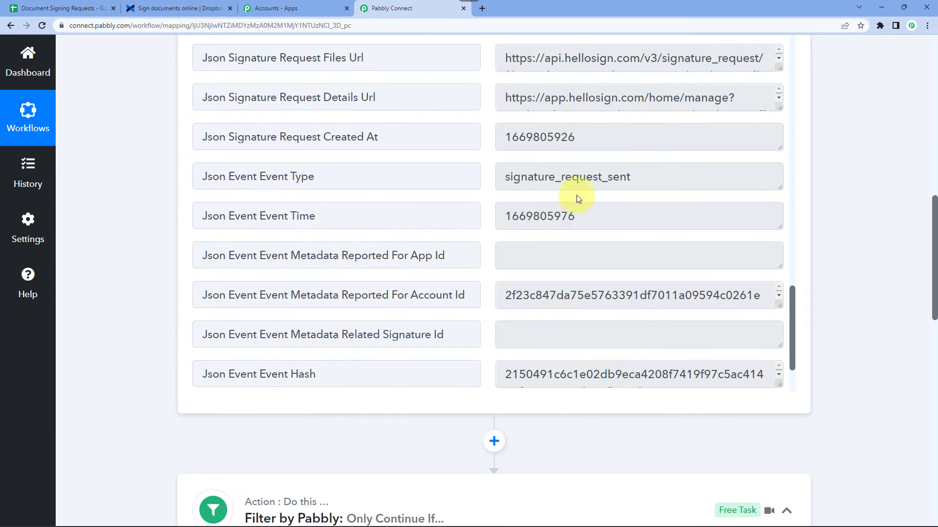
pyautogui.doubleClick(559, 179)
pyautogui.hotkey('ctrl', 'c')
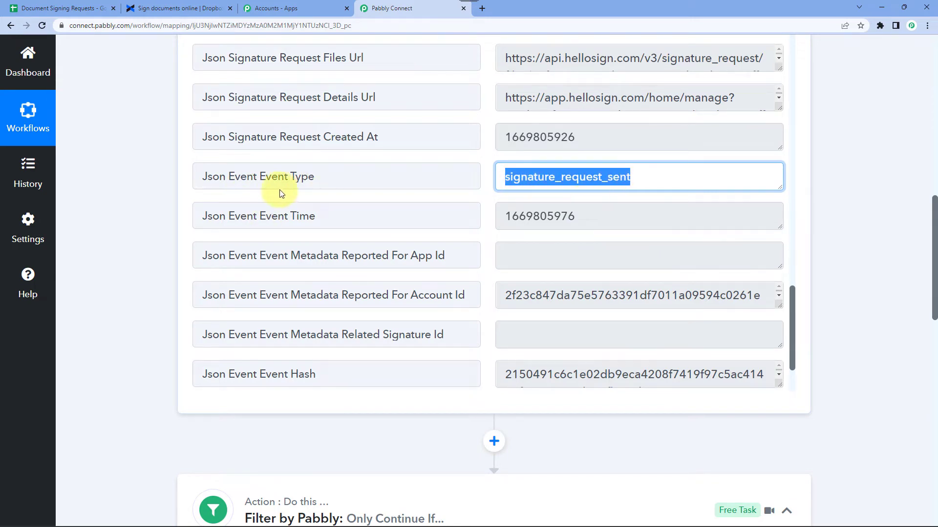
pyautogui.scroll(-7, 136, 259)
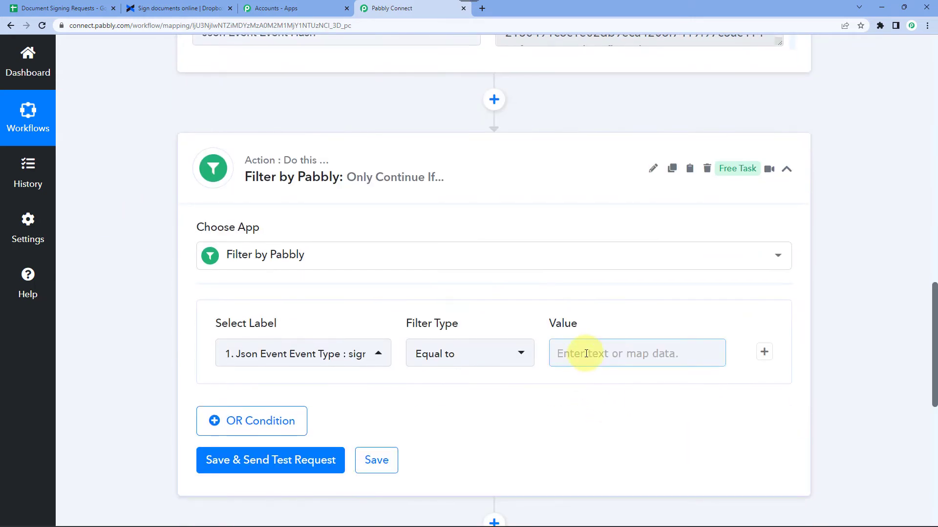
pyautogui.click(586, 354)
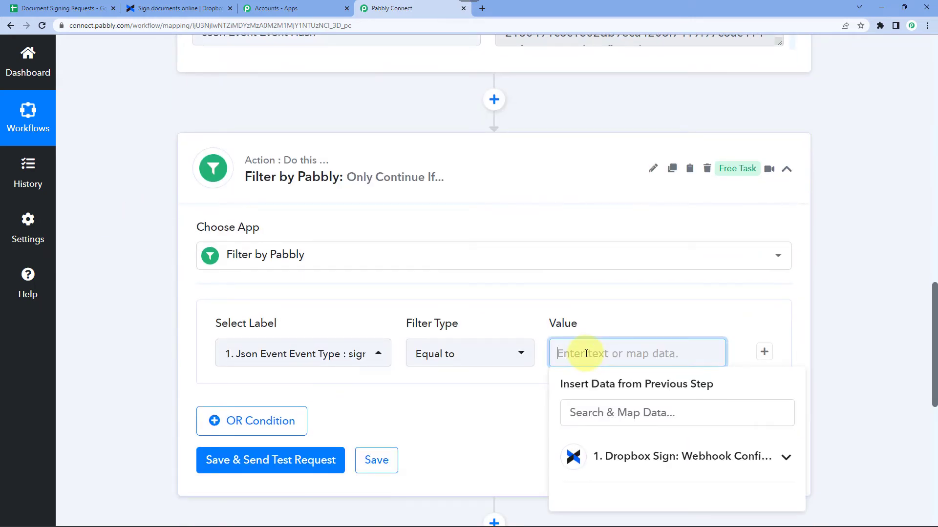
pyautogui.hotkey('ctrl', 'v')
pyautogui.click(157, 351)
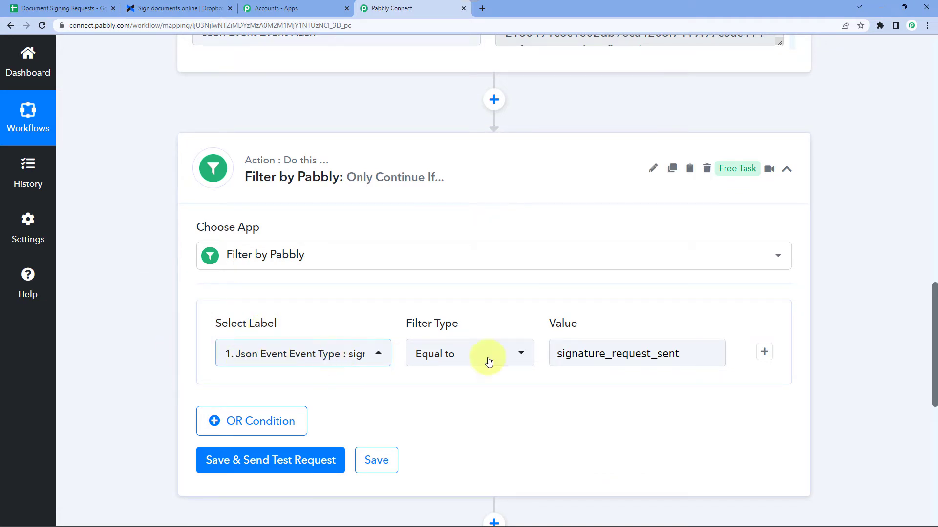
pyautogui.click(578, 359)
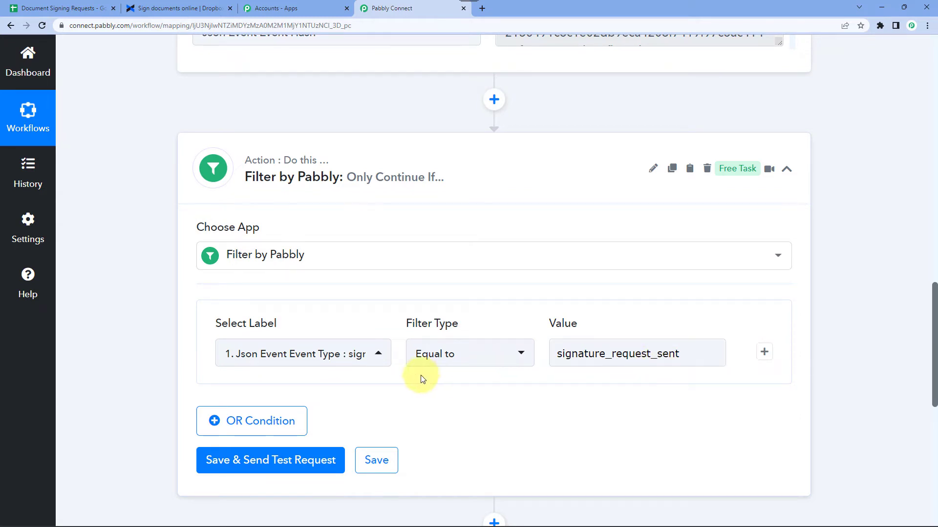
pyautogui.scroll(-3, 417, 380)
pyautogui.click(301, 315)
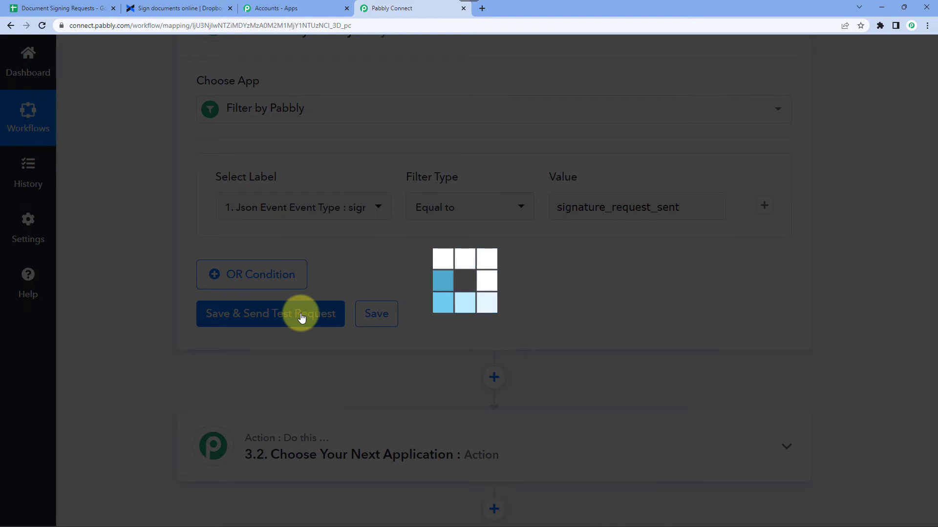
pyautogui.scroll(-2, 656, 349)
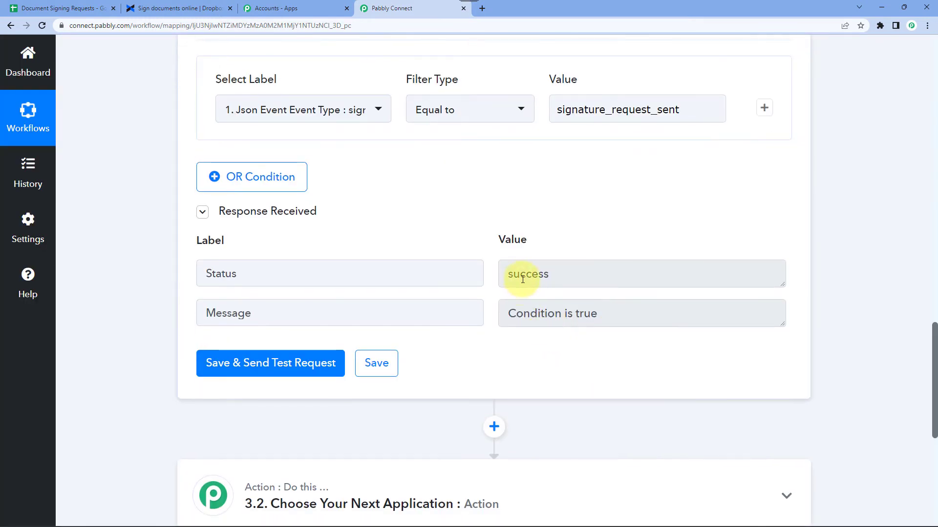
pyautogui.doubleClick(522, 274)
pyautogui.click(533, 320)
pyautogui.tripleClick(643, 313)
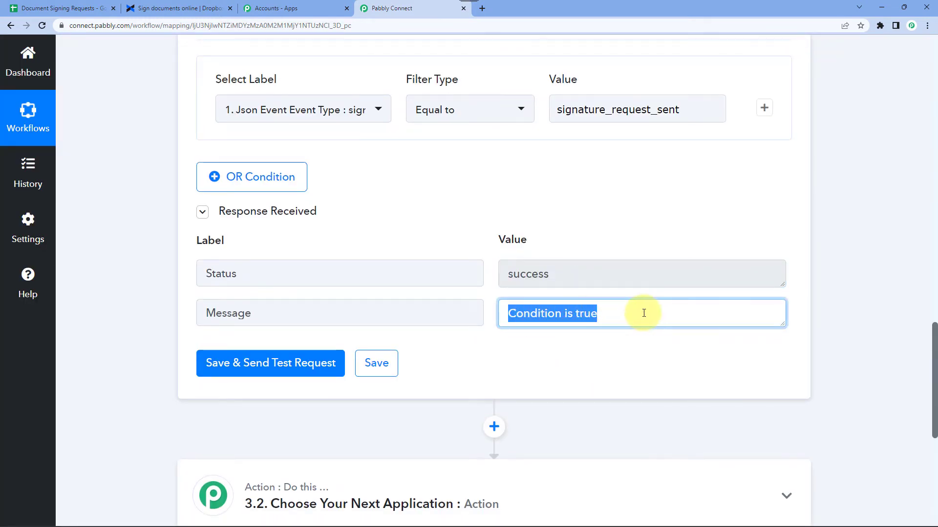
pyautogui.click(644, 313)
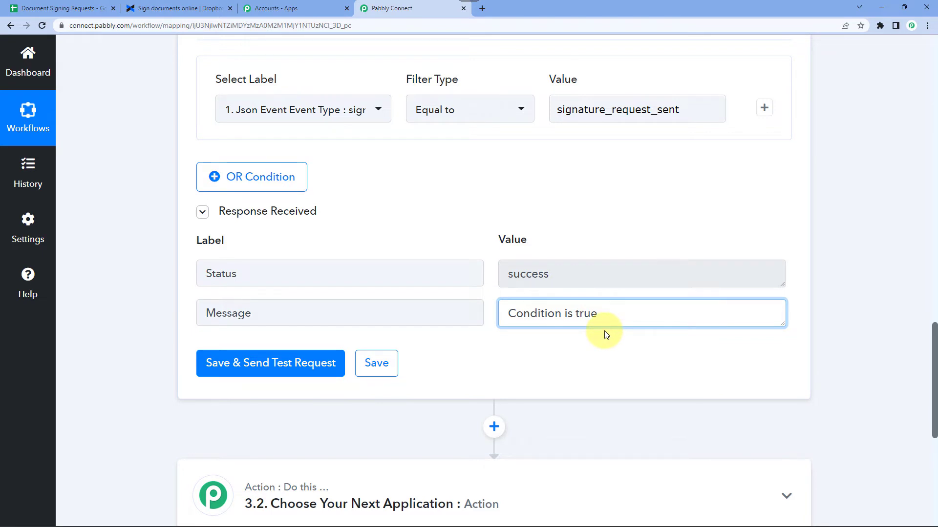
pyautogui.scroll(-2, 605, 334)
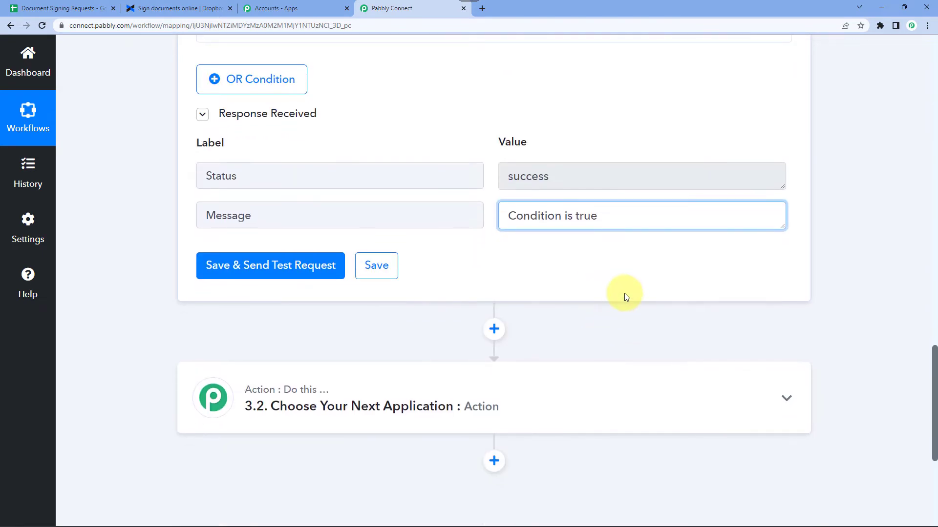
pyautogui.scroll(4, 627, 294)
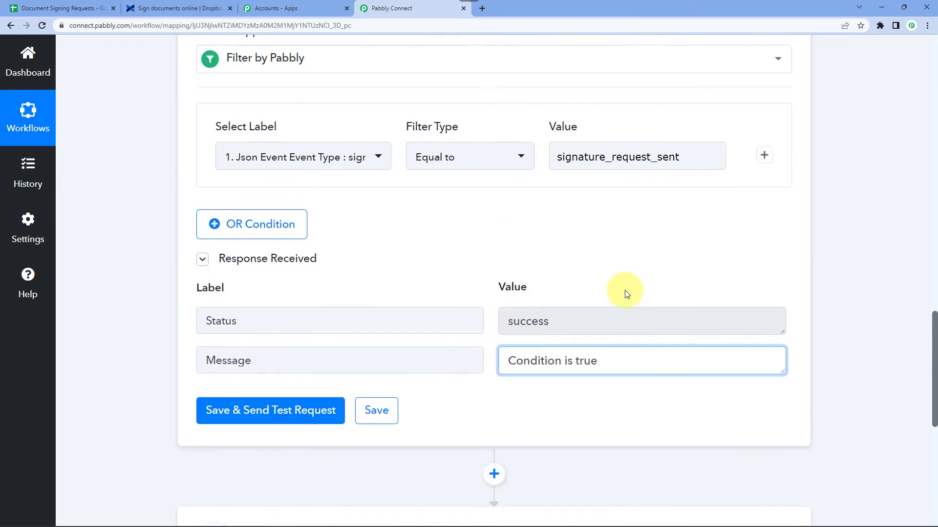
pyautogui.scroll(-2, 627, 294)
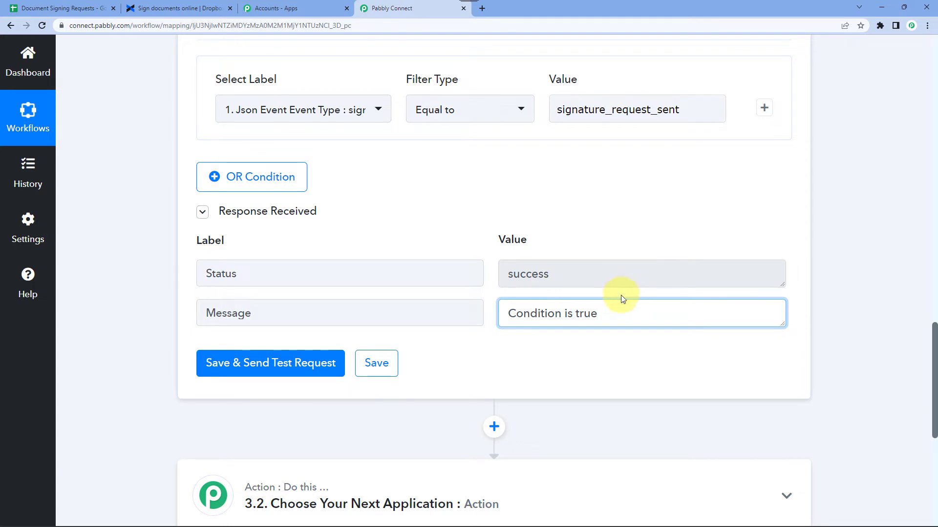
pyautogui.scroll(-2, 542, 227)
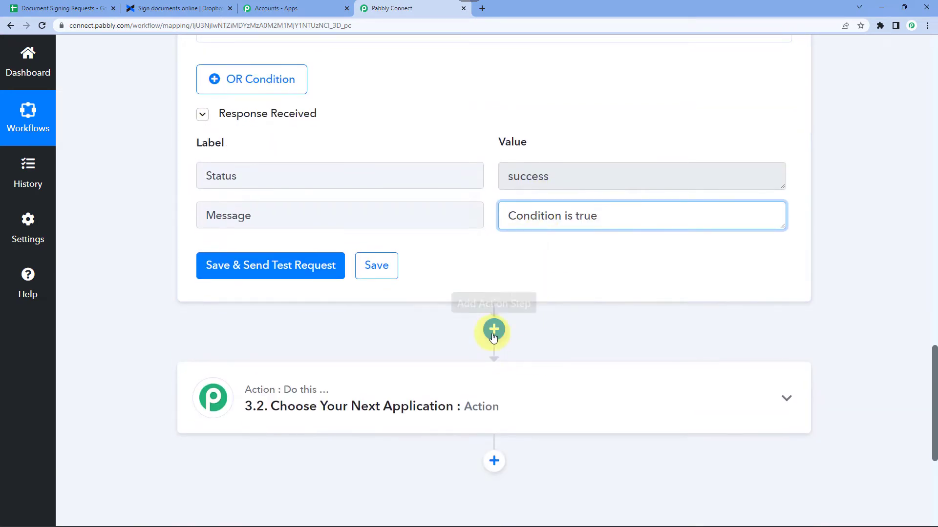
# Add a Date/Time Formatter step with the Format Date Only event and connect it.
pyautogui.click(493, 330)
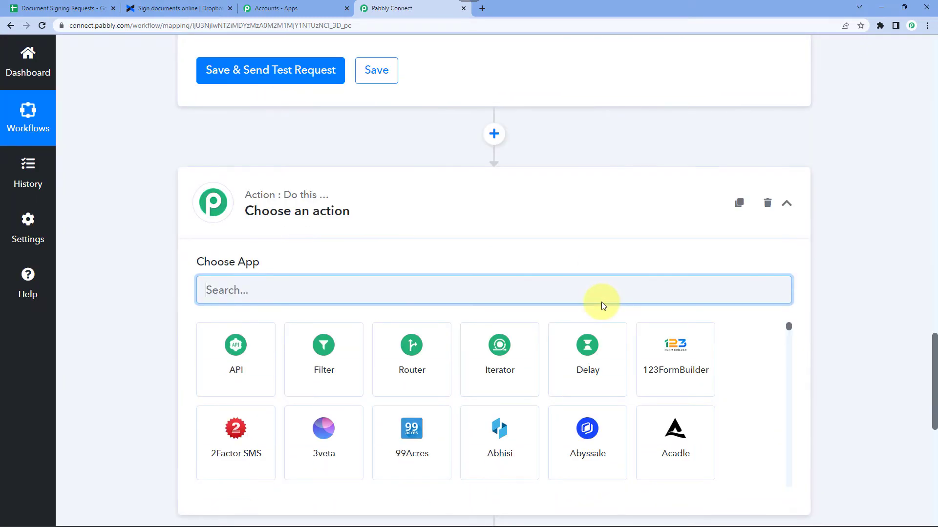
pyautogui.write('Date')
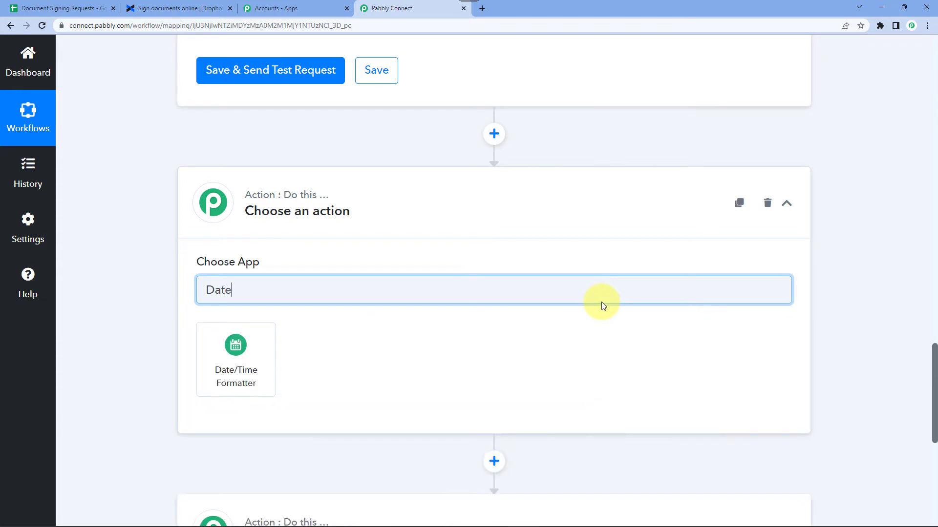
pyautogui.click(244, 379)
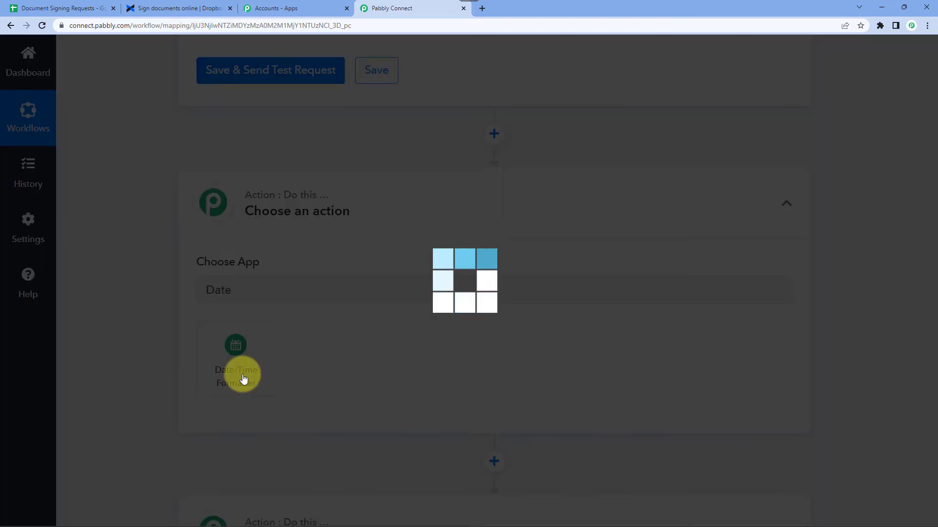
pyautogui.scroll(-1, 138, 276)
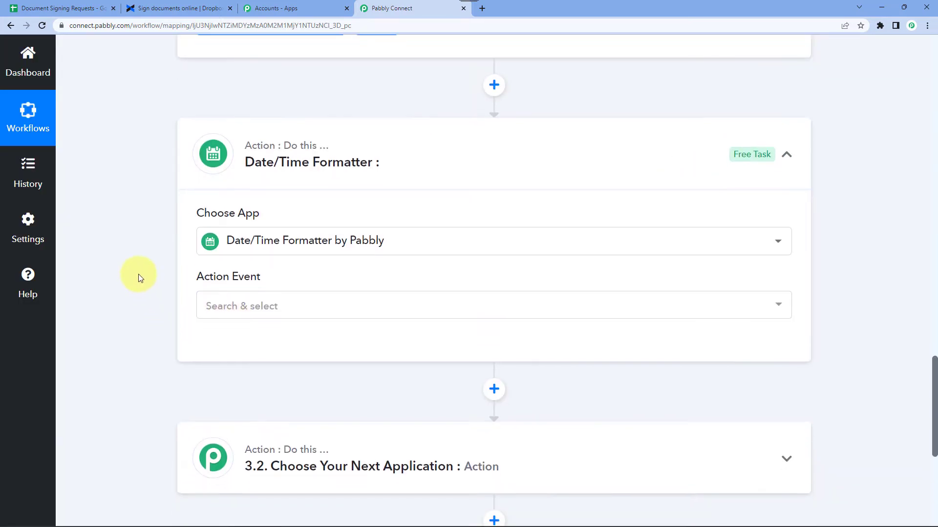
pyautogui.click(243, 301)
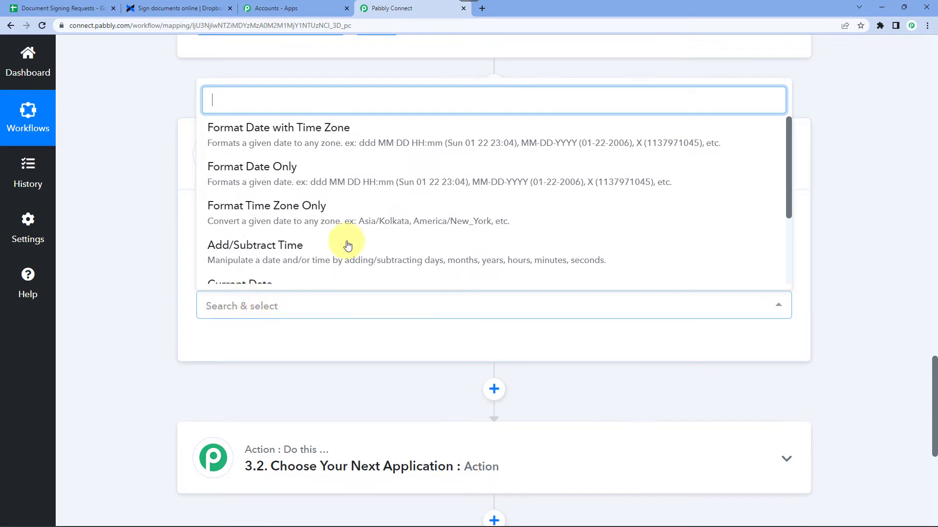
pyautogui.click(300, 179)
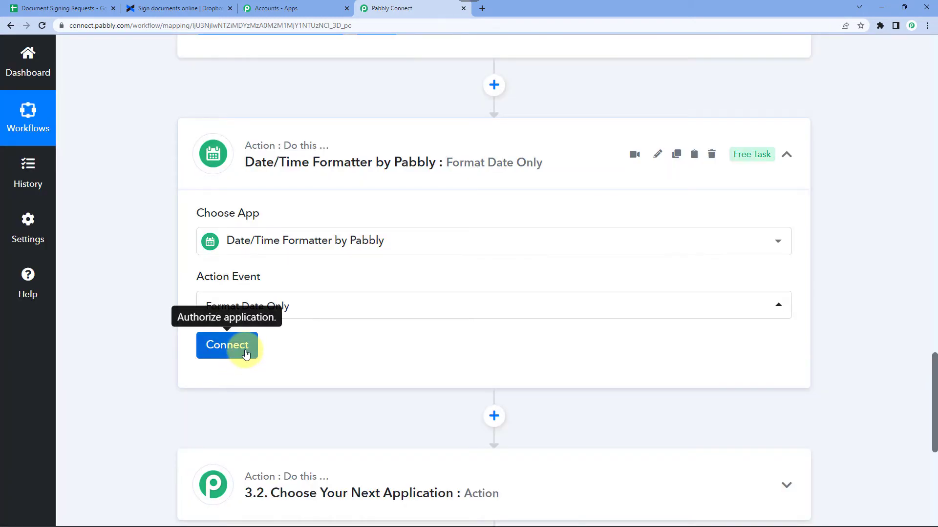
pyautogui.click(242, 351)
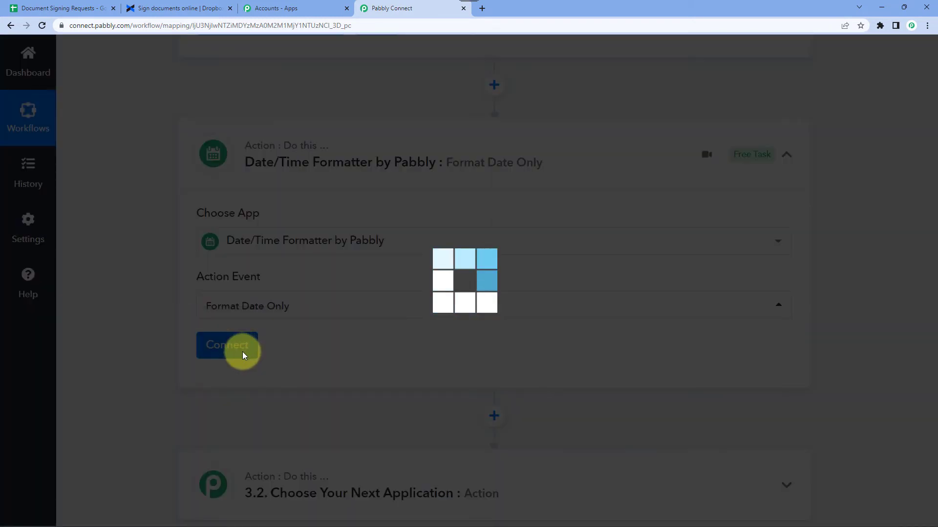
pyautogui.scroll(-4, 157, 360)
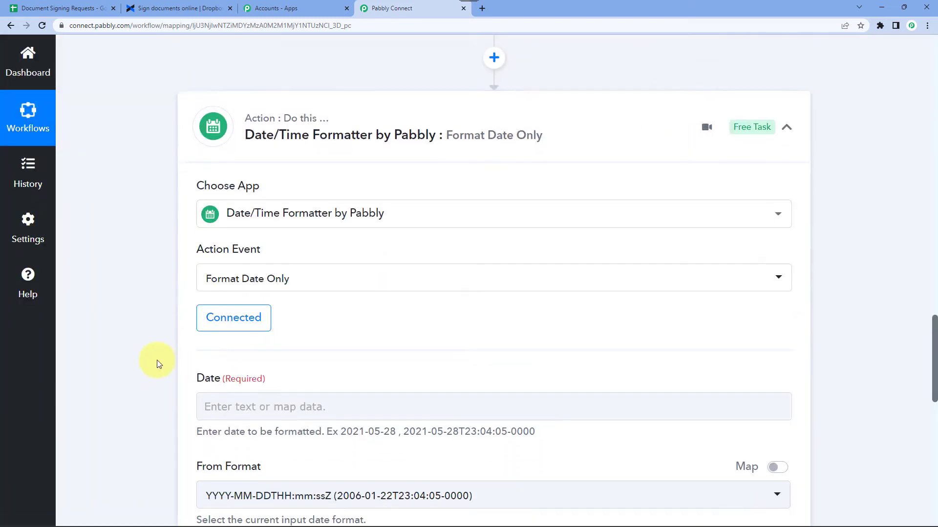
pyautogui.click(227, 229)
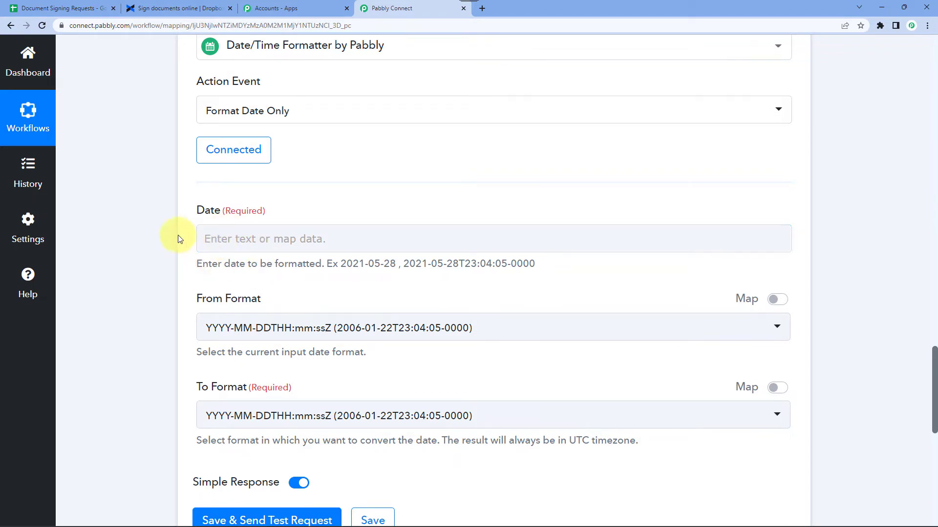
pyautogui.scroll(15, 178, 236)
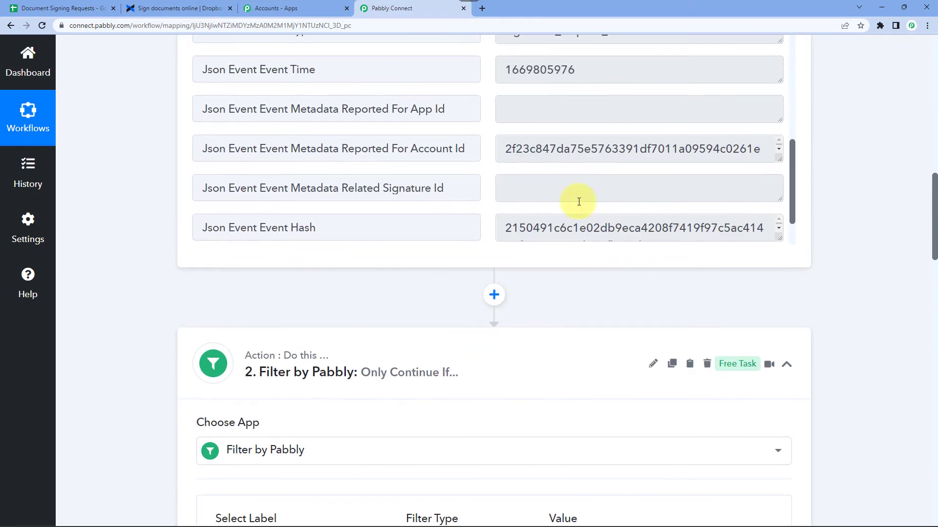
pyautogui.doubleClick(557, 69)
pyautogui.scroll(-15, 144, 209)
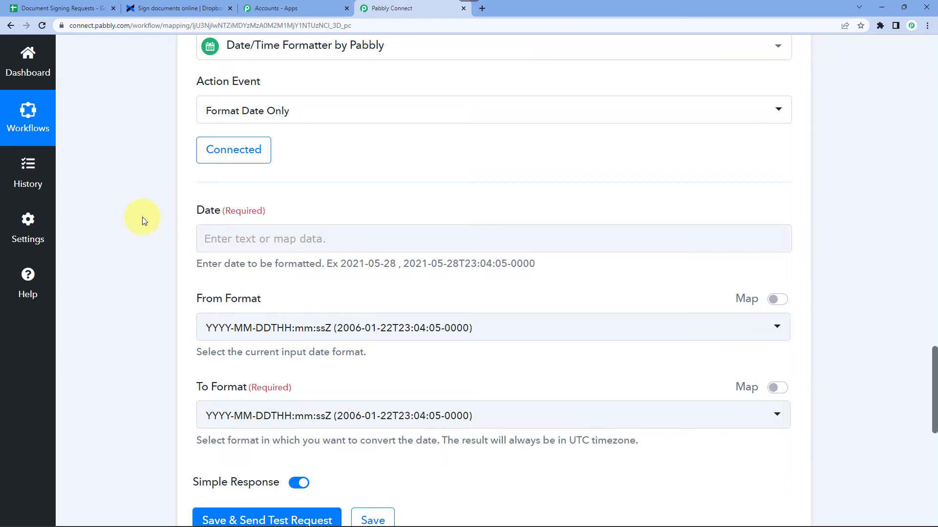
pyautogui.click(236, 240)
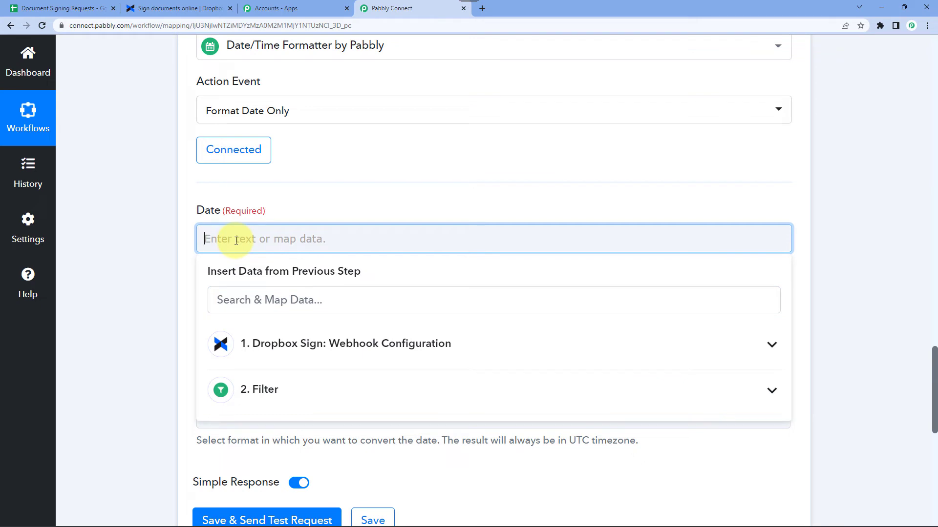
pyautogui.click(268, 346)
pyautogui.click(258, 298)
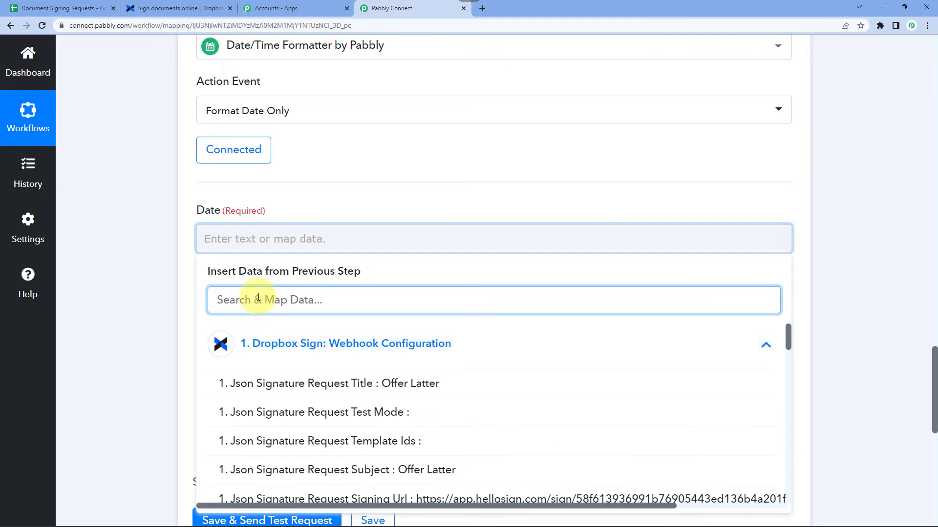
pyautogui.write('time')
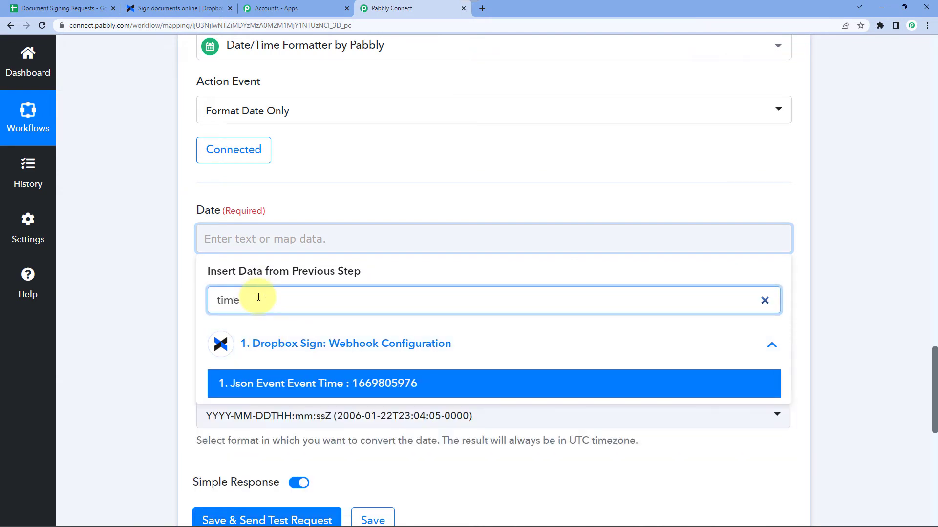
pyautogui.click(382, 389)
pyautogui.click(179, 247)
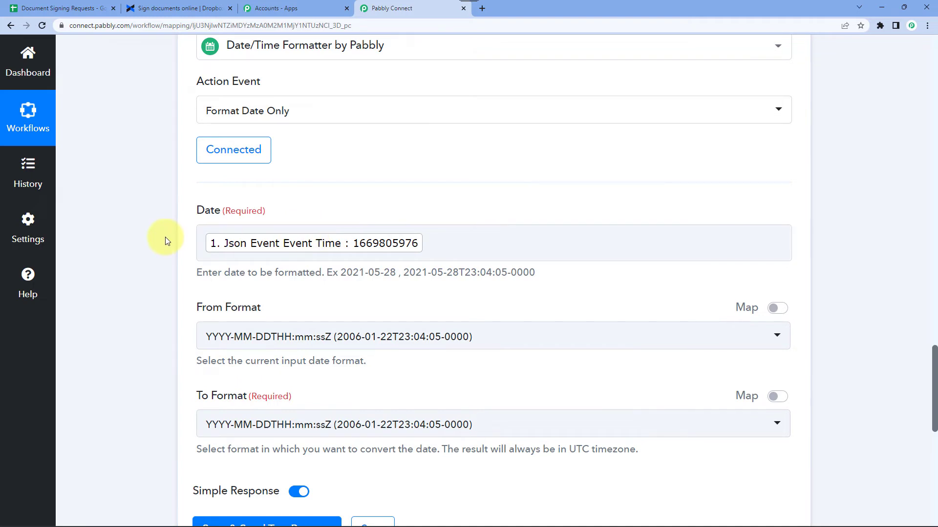
pyautogui.scroll(-3, 165, 237)
pyautogui.click(221, 199)
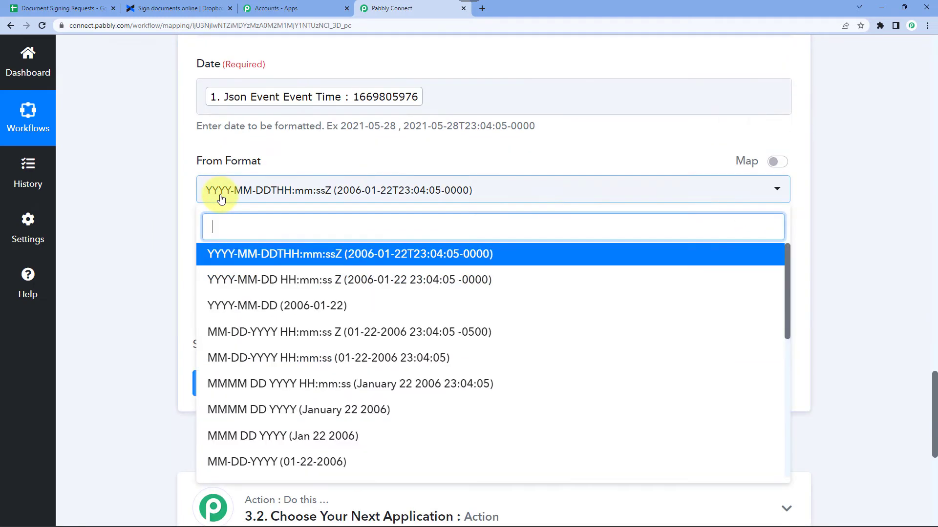
pyautogui.scroll(-3, 335, 381)
pyautogui.scroll(-3, 335, 381)
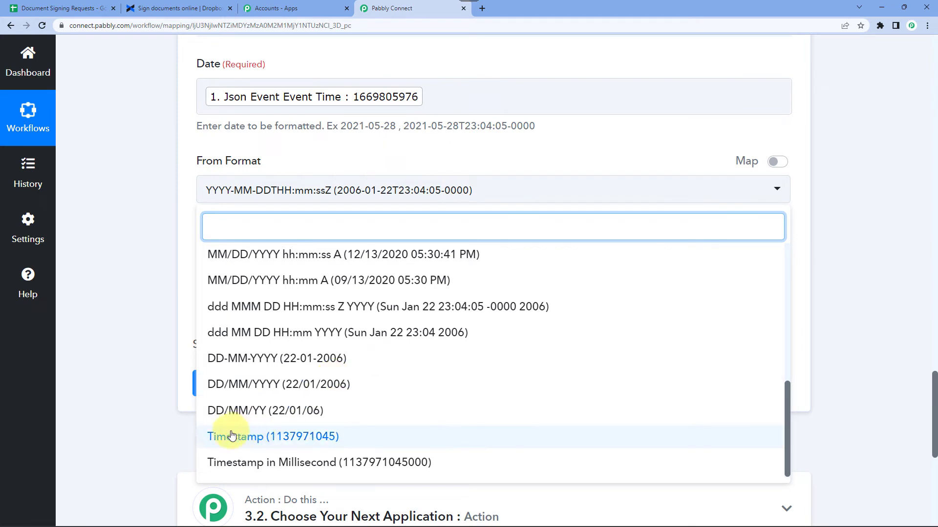
pyautogui.click(260, 438)
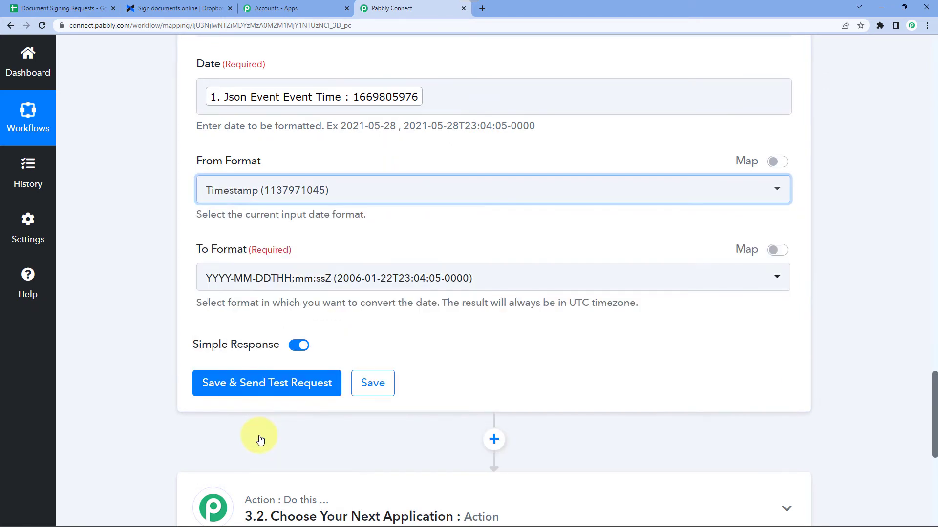
pyautogui.click(247, 278)
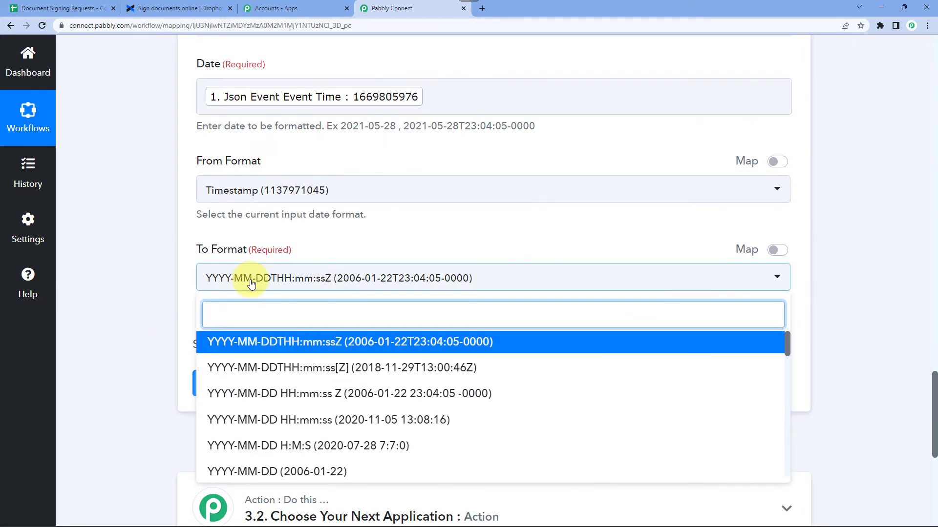
pyautogui.scroll(-4, 345, 396)
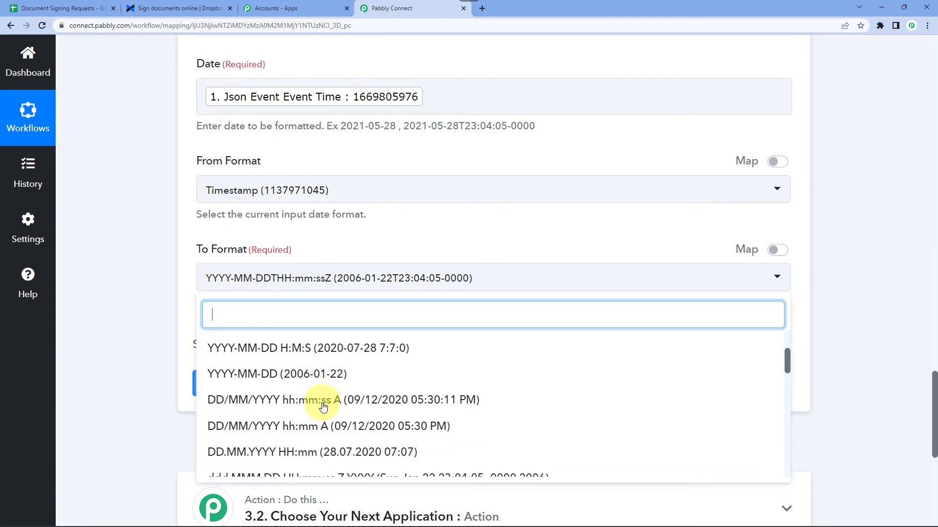
pyautogui.scroll(-3, 323, 406)
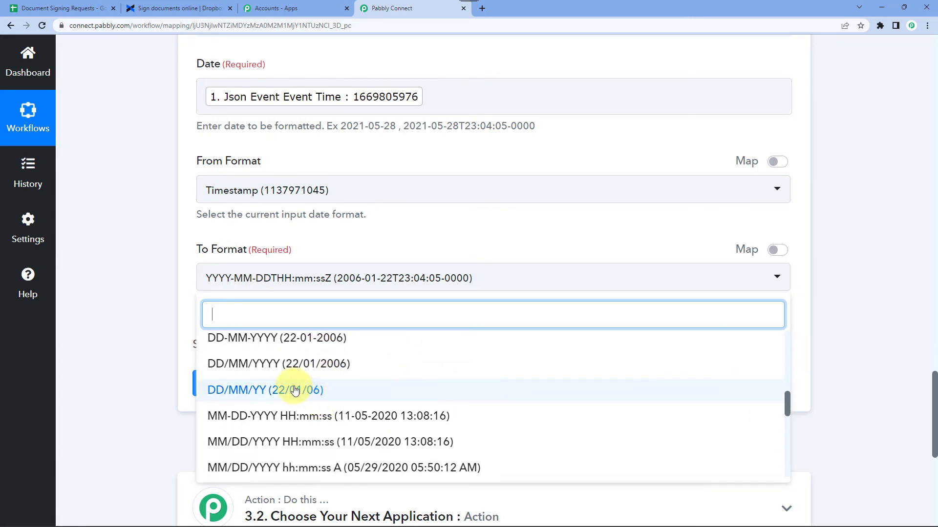
pyautogui.click(268, 343)
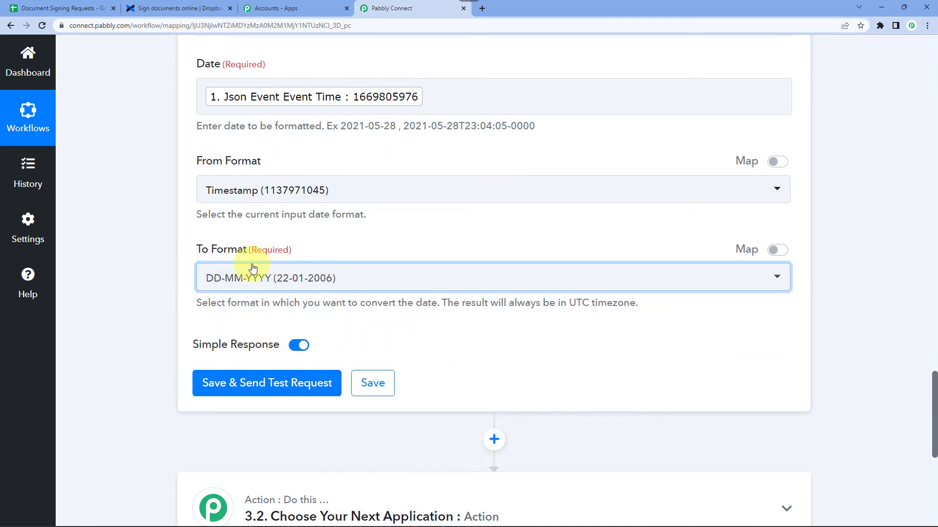
pyautogui.scroll(-1, 158, 288)
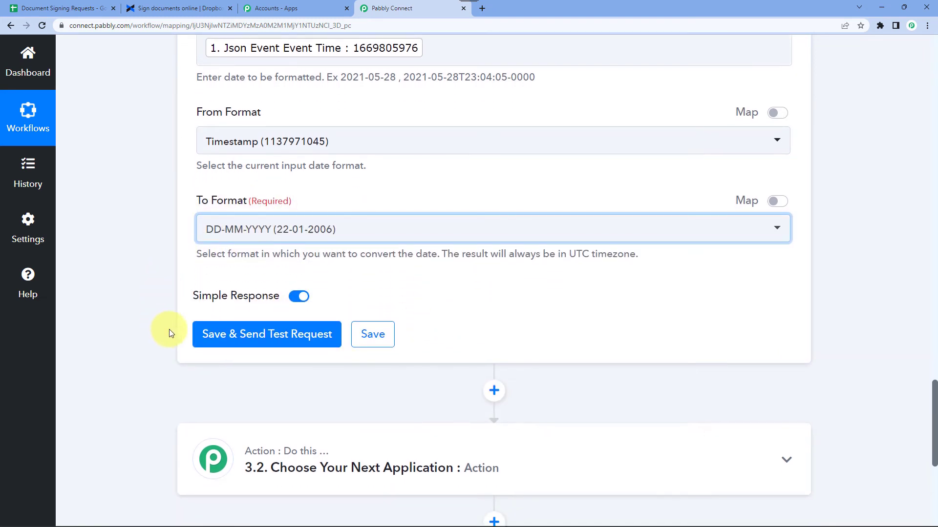
# Save and test the formatter, getting Result 30-11-2022, then add another action step.
pyautogui.click(250, 335)
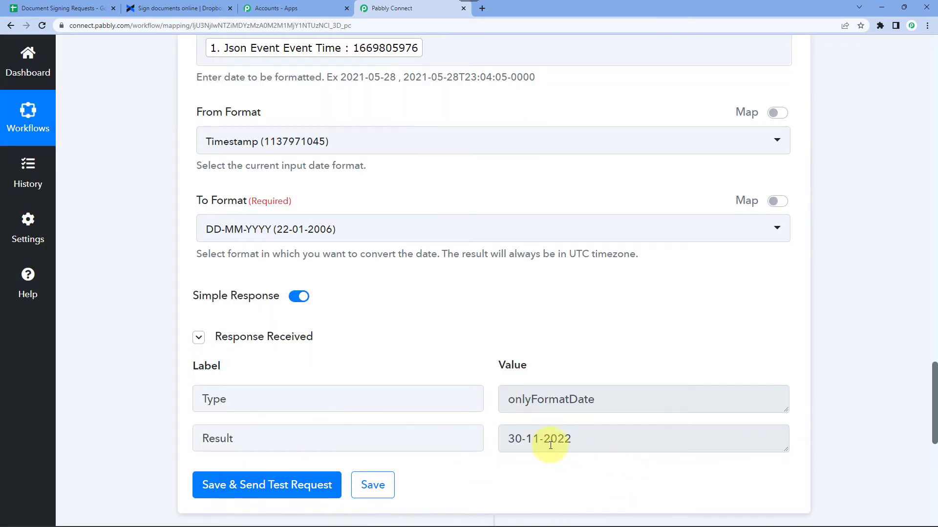
pyautogui.moveTo(911, 522)
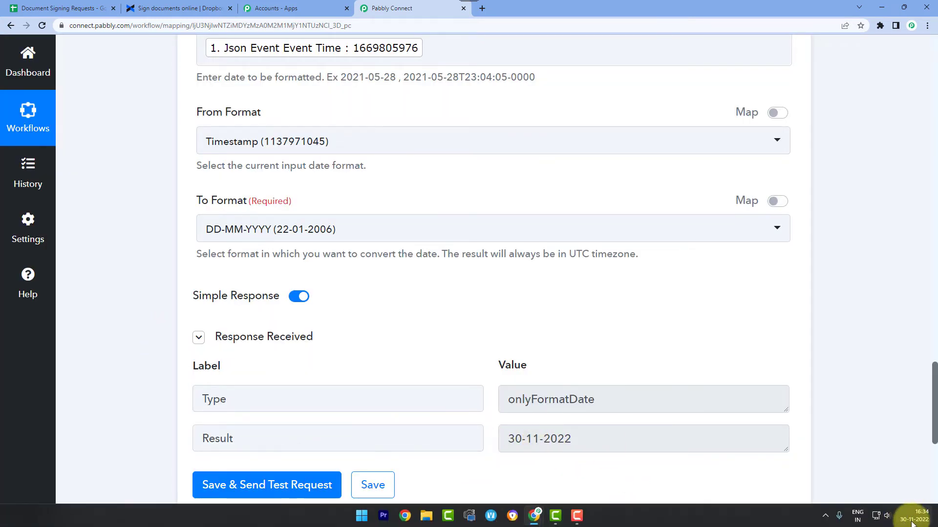
pyautogui.doubleClick(510, 439)
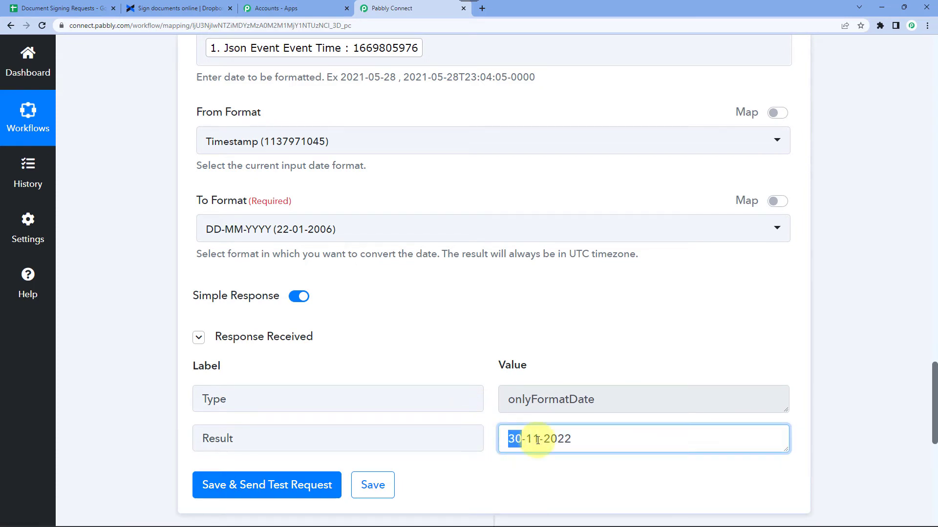
pyautogui.click(552, 442)
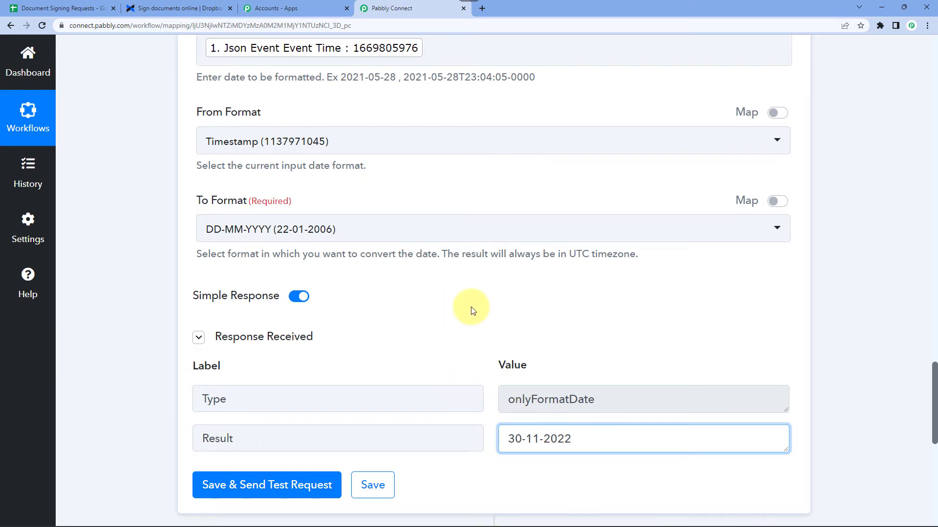
pyautogui.scroll(-7, 471, 309)
pyautogui.click(383, 272)
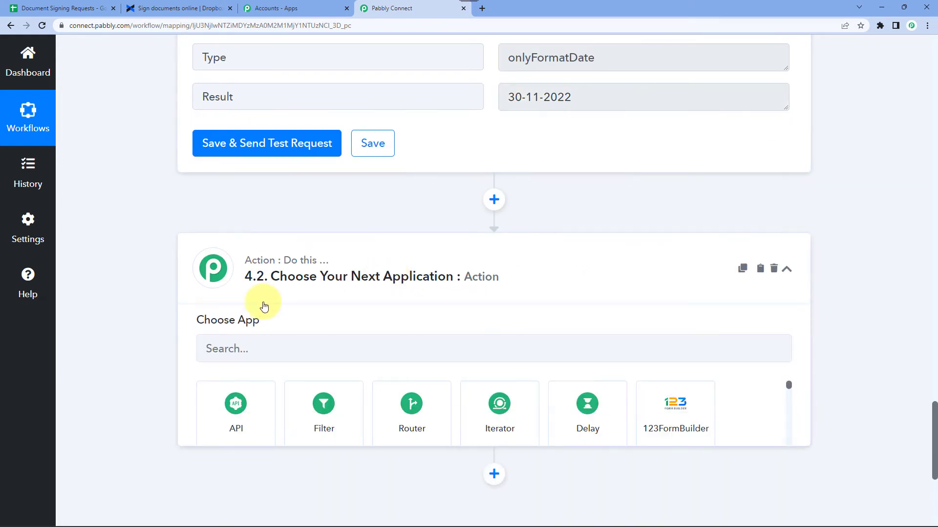
# Make the new step Google Sheets with the Add New Row action event.
pyautogui.click(264, 357)
pyautogui.write('Google S')
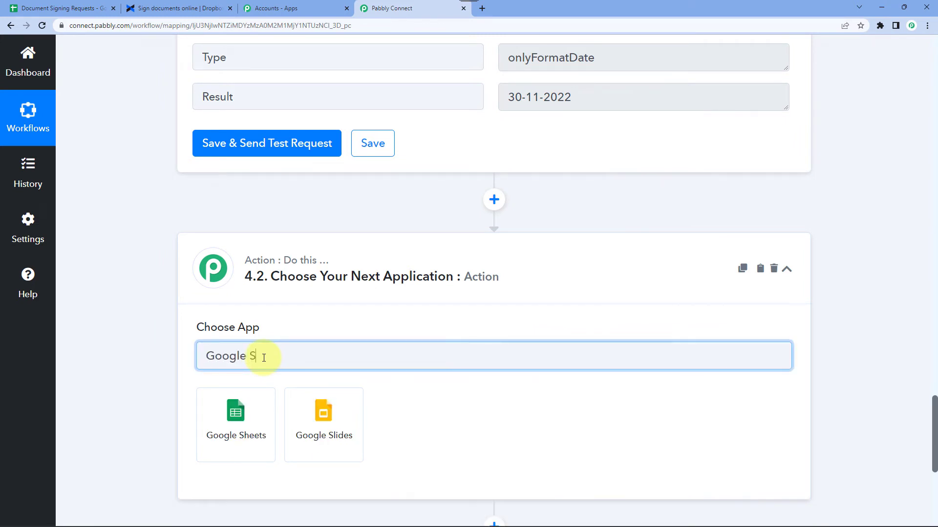
pyautogui.click(229, 444)
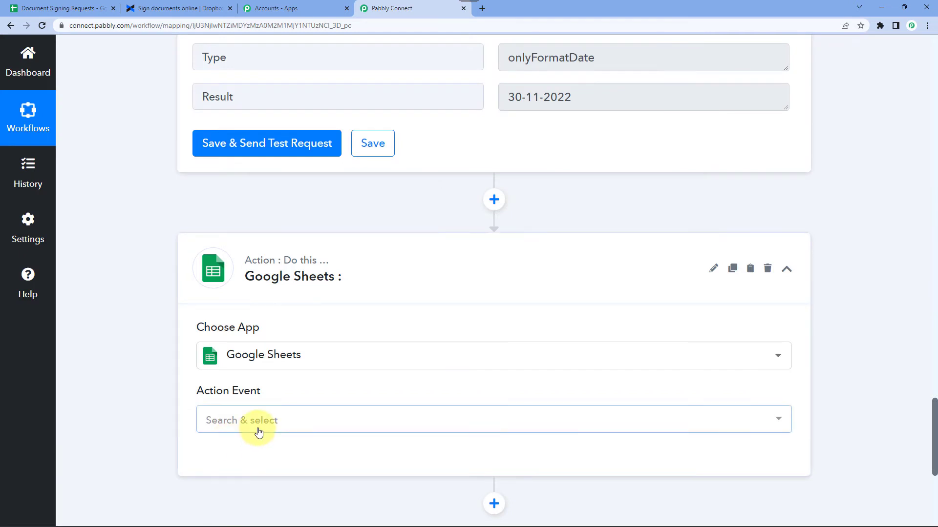
pyautogui.click(258, 433)
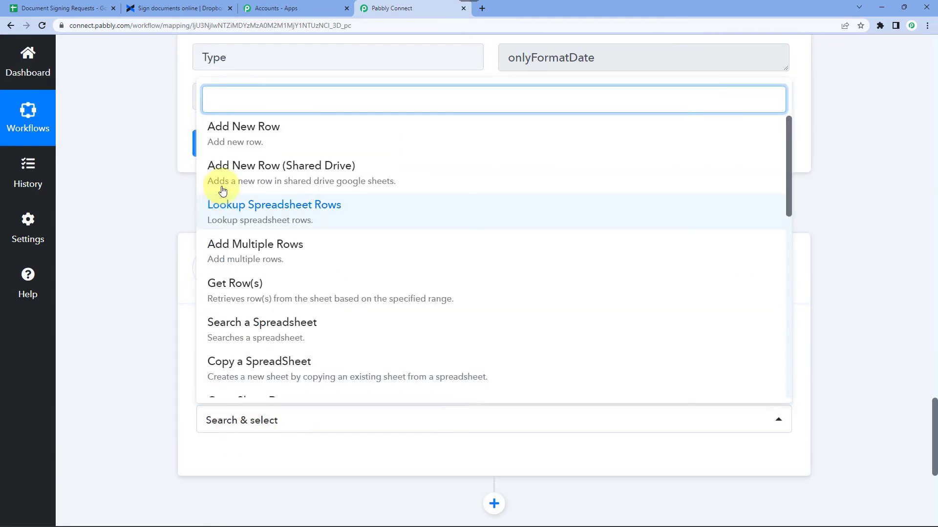
pyautogui.click(285, 139)
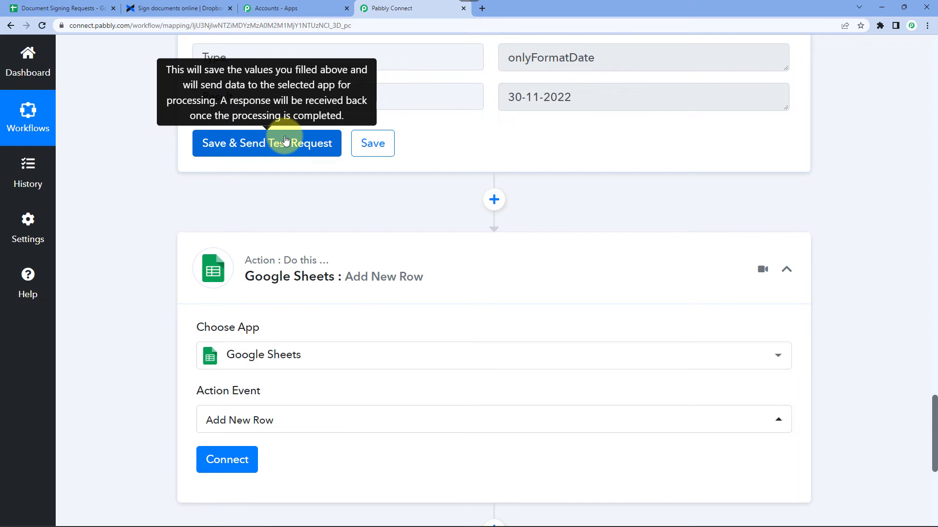
# Check the Document Signing Requests spreadsheet, then begin connecting a Google Sheets account.
pyautogui.click(51, 9)
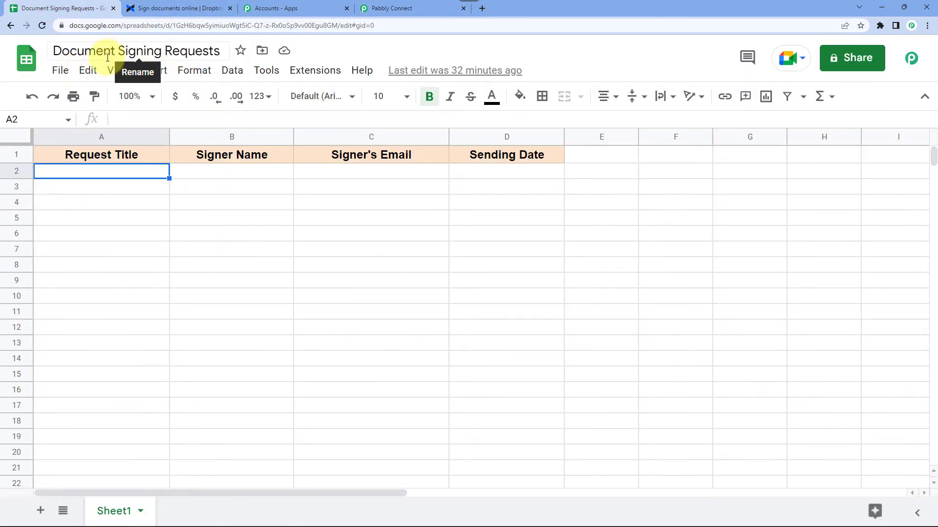
pyautogui.click(389, 8)
pyautogui.scroll(-4, 230, 283)
pyautogui.click(235, 279)
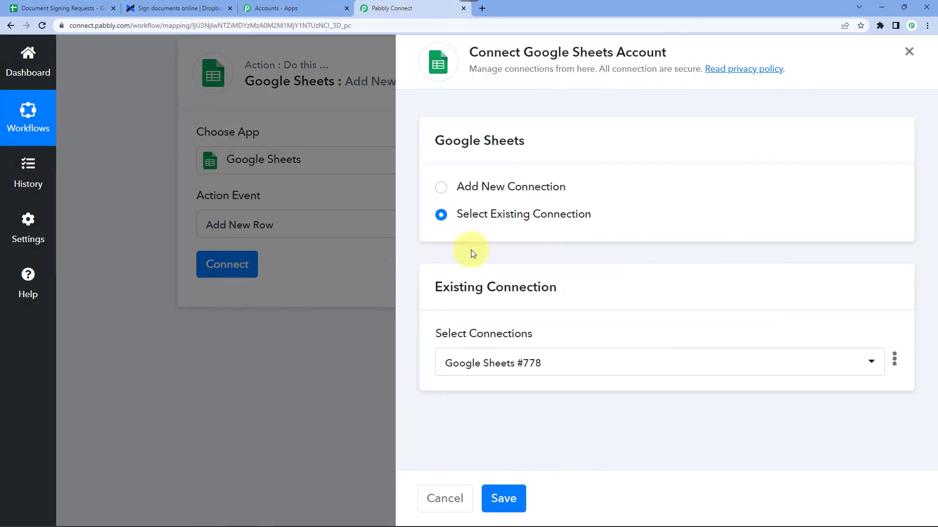
# Add a new Google Sheets connection by signing in with a Google account and granting access.
pyautogui.click(520, 189)
pyautogui.click(526, 353)
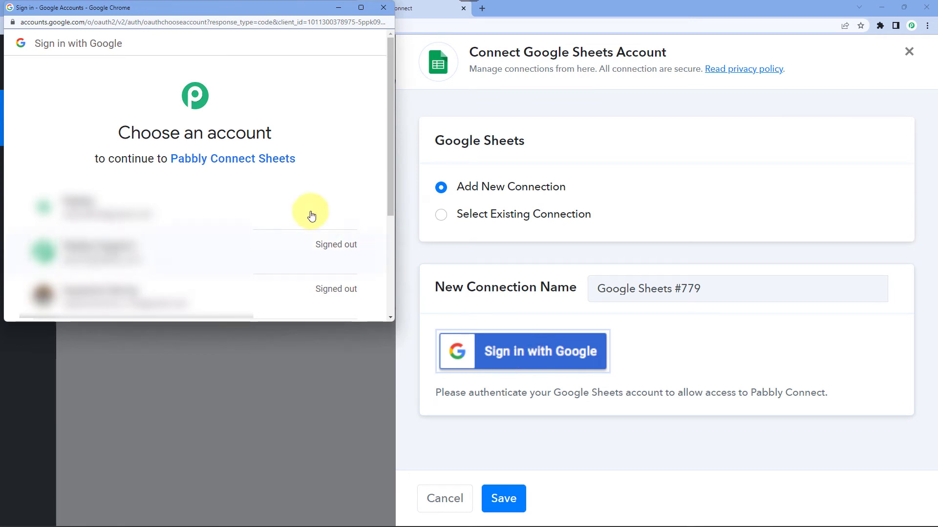
pyautogui.click(87, 207)
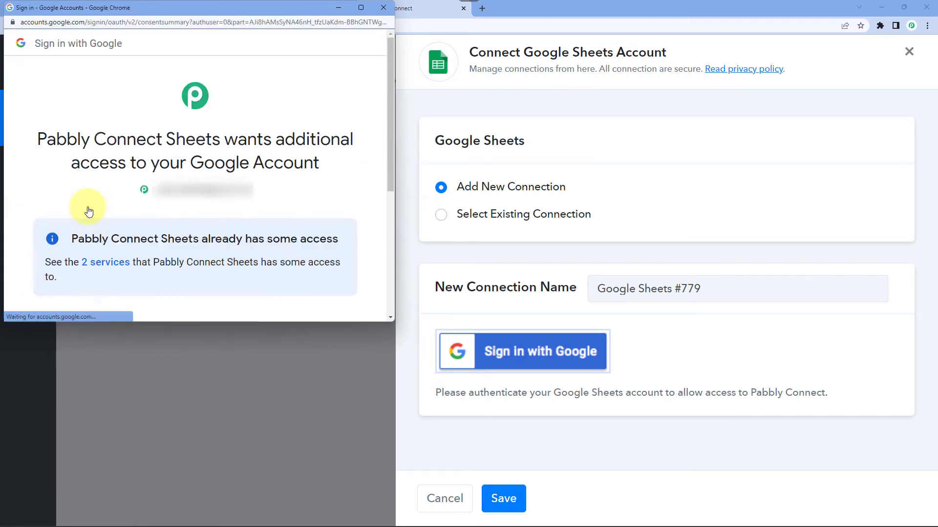
pyautogui.scroll(-5, 88, 211)
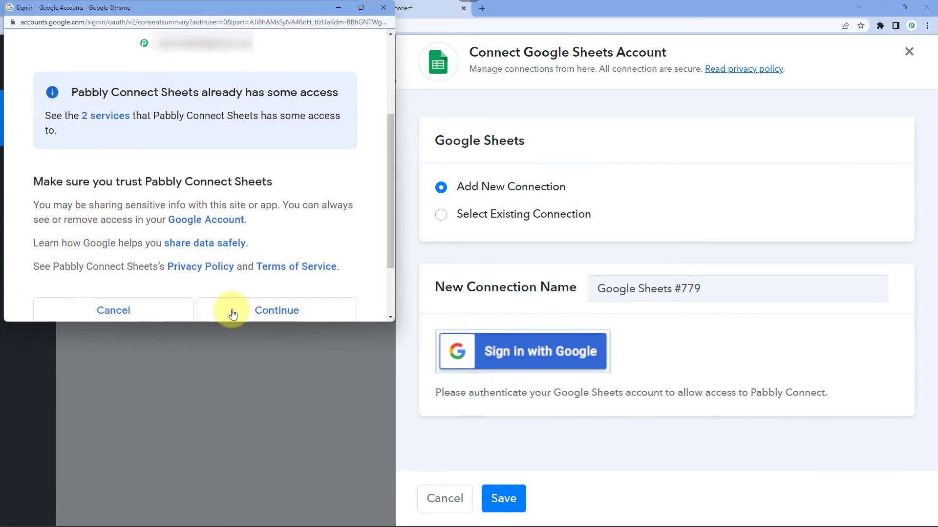
pyautogui.click(285, 231)
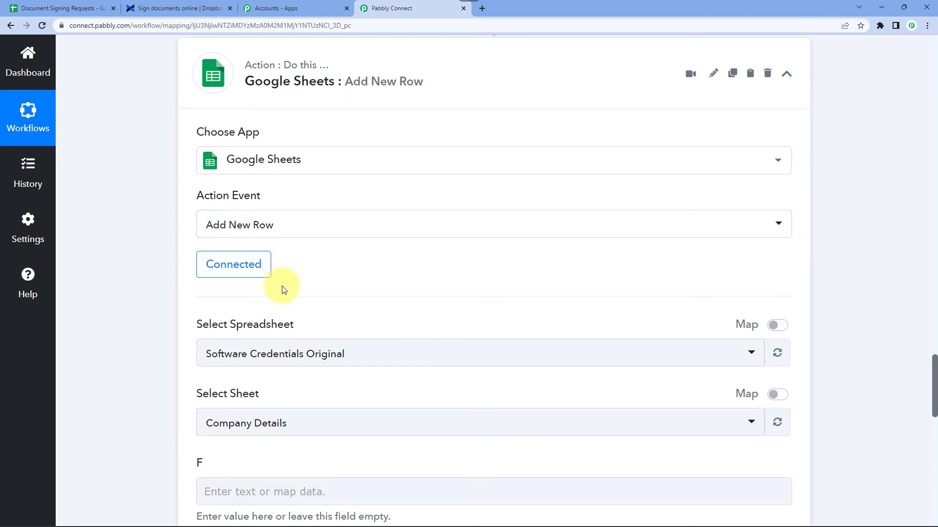
# Select the Document Signing Requests spreadsheet via a 'Do' search and confirm its Sheet1 tab.
pyautogui.scroll(-2, 329, 273)
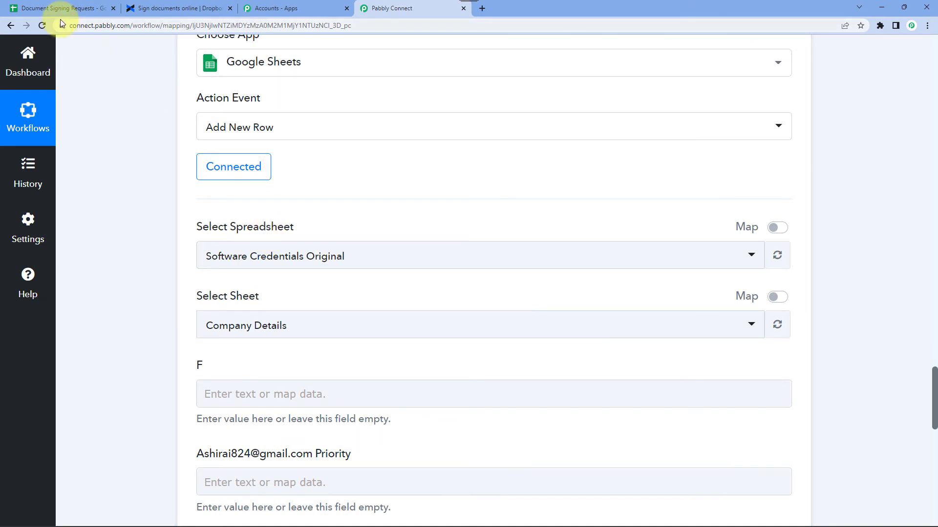
pyautogui.click(274, 256)
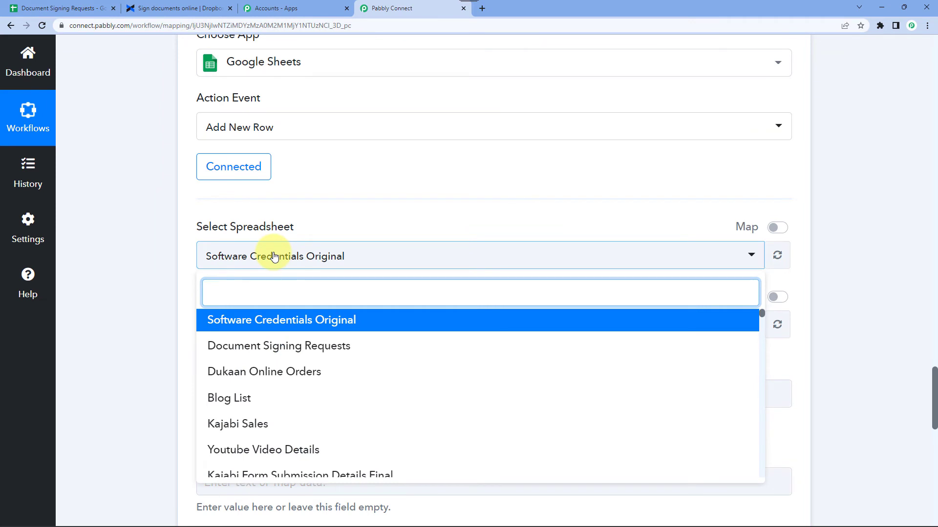
pyautogui.write('Do')
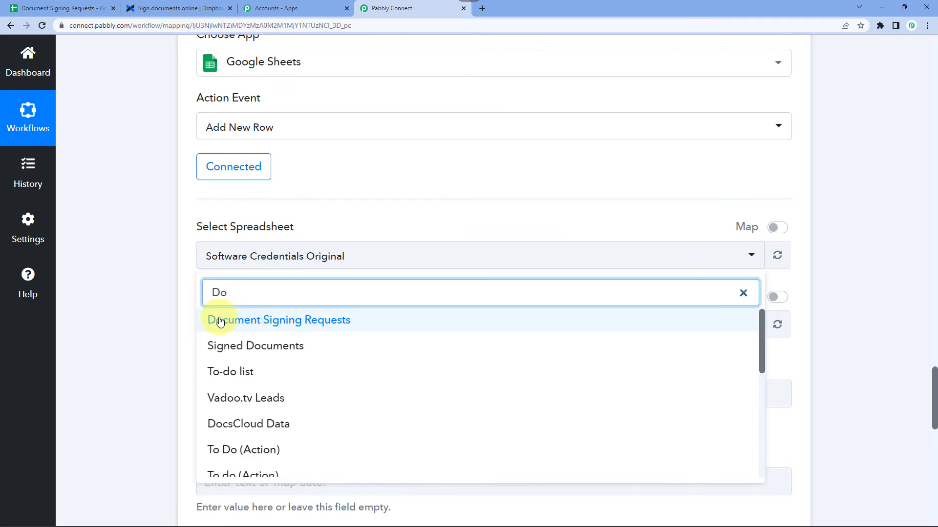
pyautogui.click(290, 325)
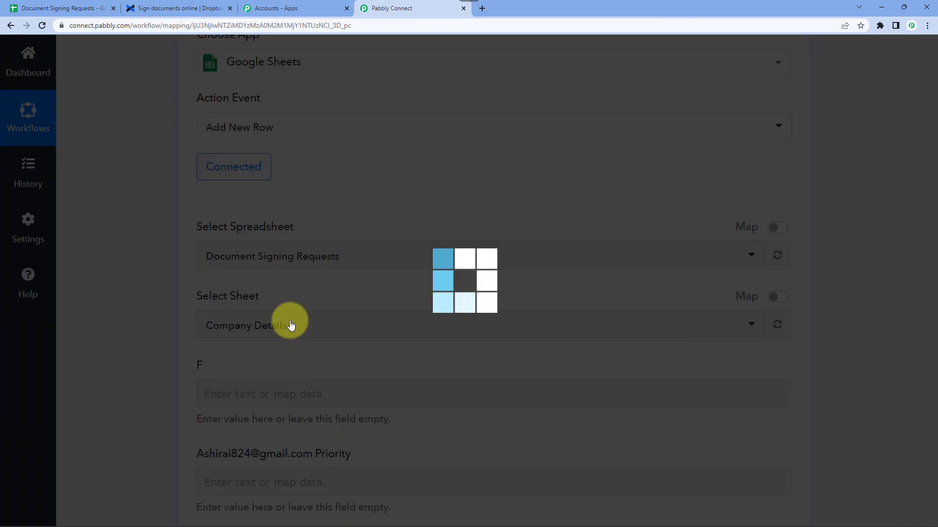
pyautogui.click(78, 8)
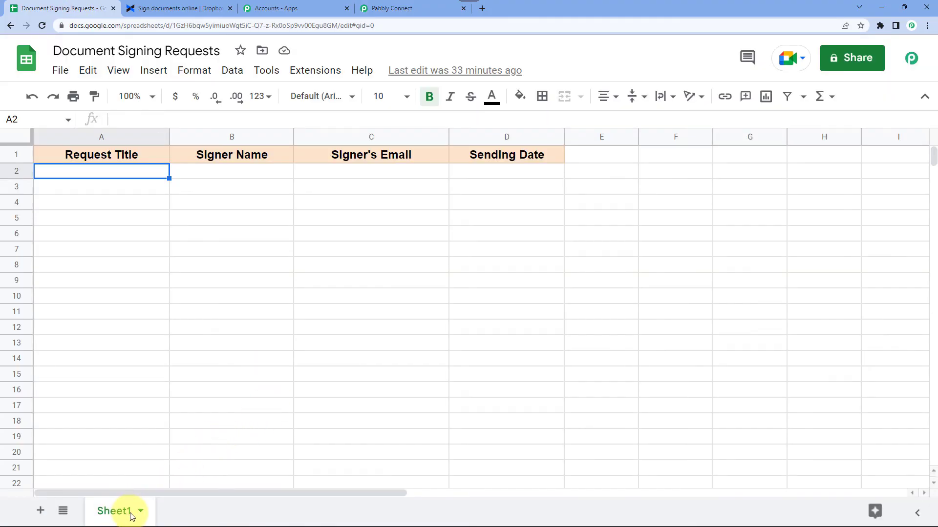
pyautogui.click(379, 7)
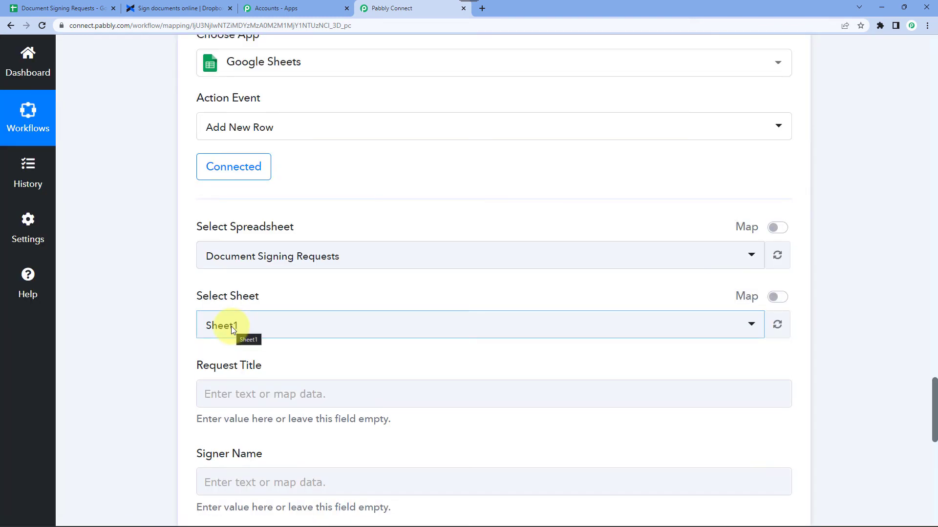
# Compare the four Sheet1 fields with the sheet's columns, then bring up earlier data for Request Title.
pyautogui.scroll(-4, 235, 322)
pyautogui.scroll(-1, 195, 189)
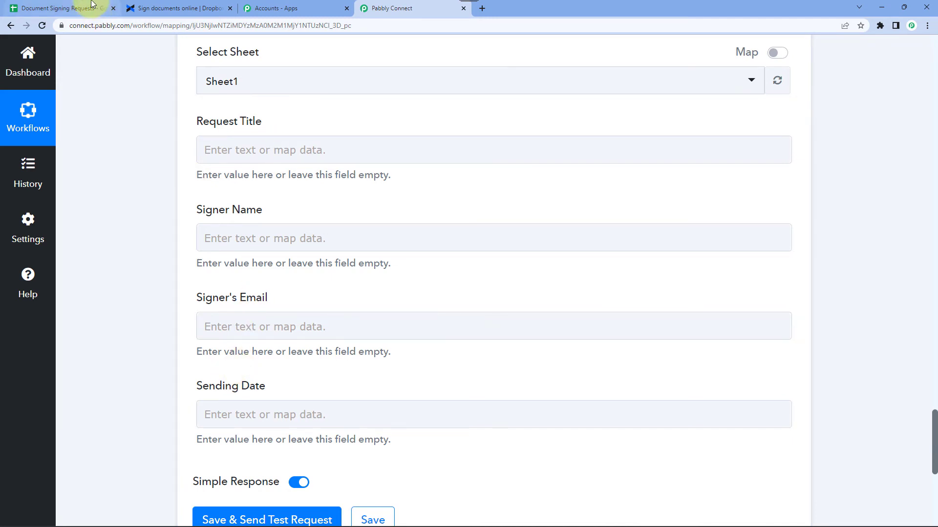
pyautogui.click(73, 8)
pyautogui.click(400, 4)
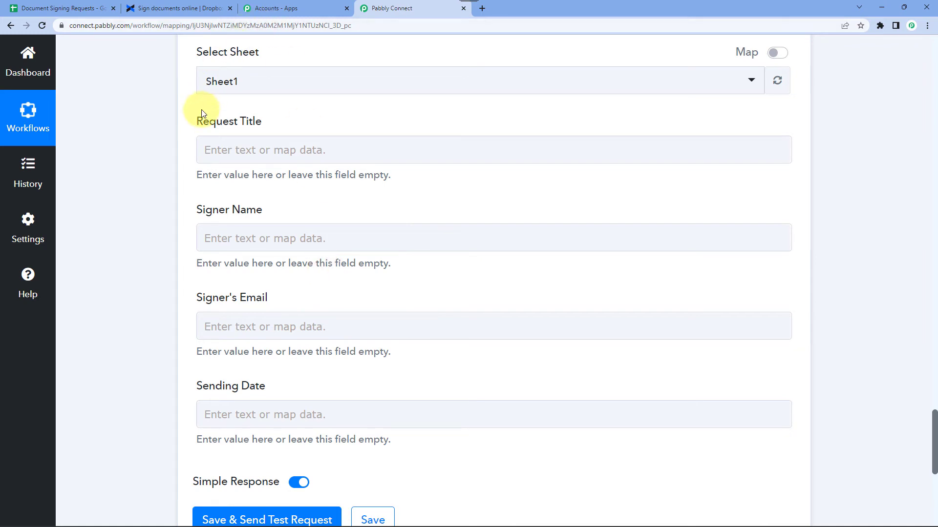
pyautogui.click(211, 148)
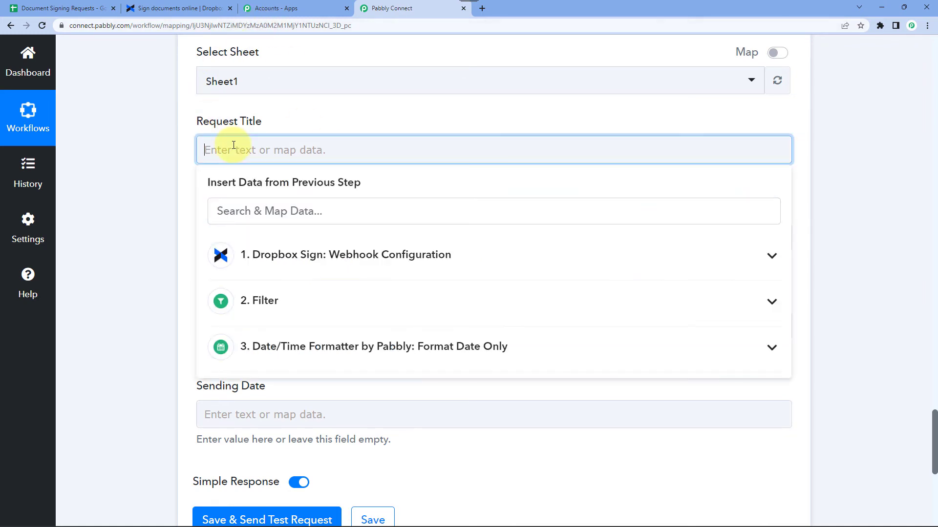
# Map the Dropbox Sign webhook's signature request title into Request Title.
pyautogui.click(332, 260)
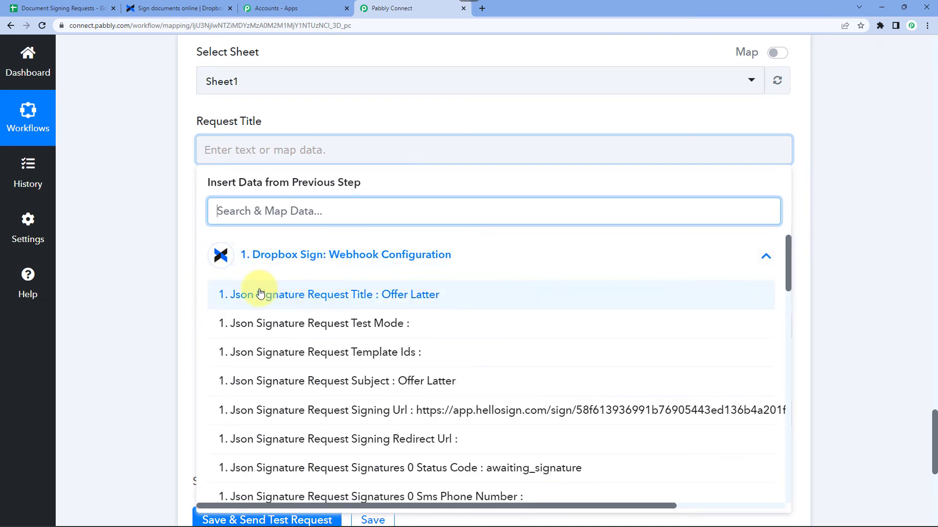
pyautogui.click(410, 298)
pyautogui.click(188, 177)
pyautogui.scroll(-2, 184, 174)
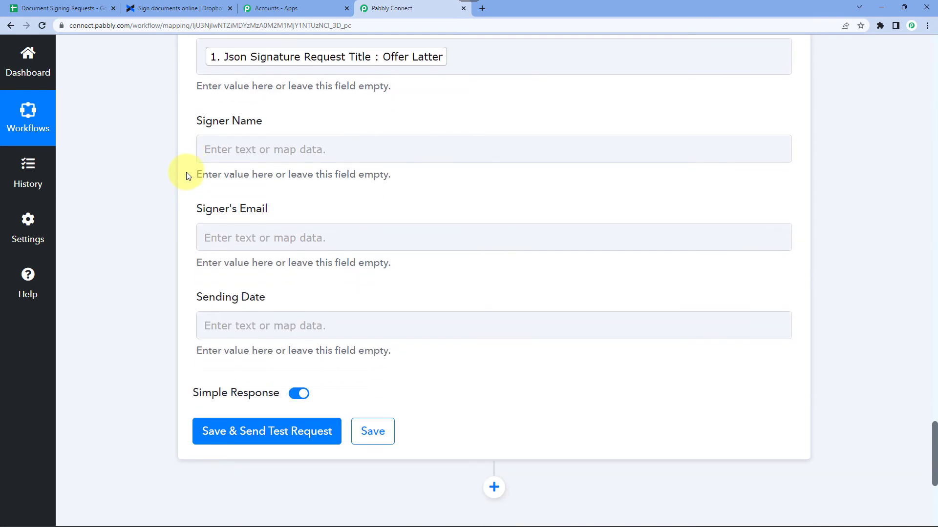
# Map the webhook's signer name into Signer Name using a 'name' search.
pyautogui.click(237, 143)
pyautogui.click(267, 253)
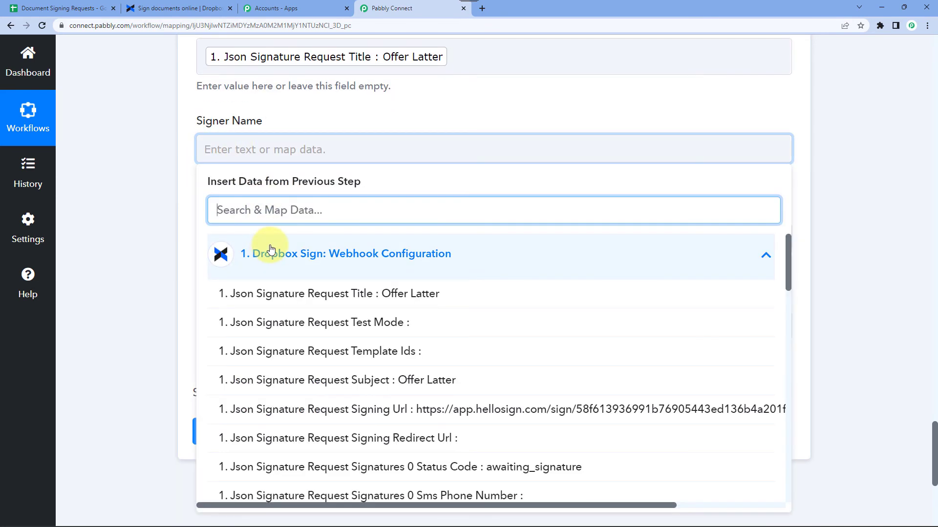
pyautogui.write('nam')
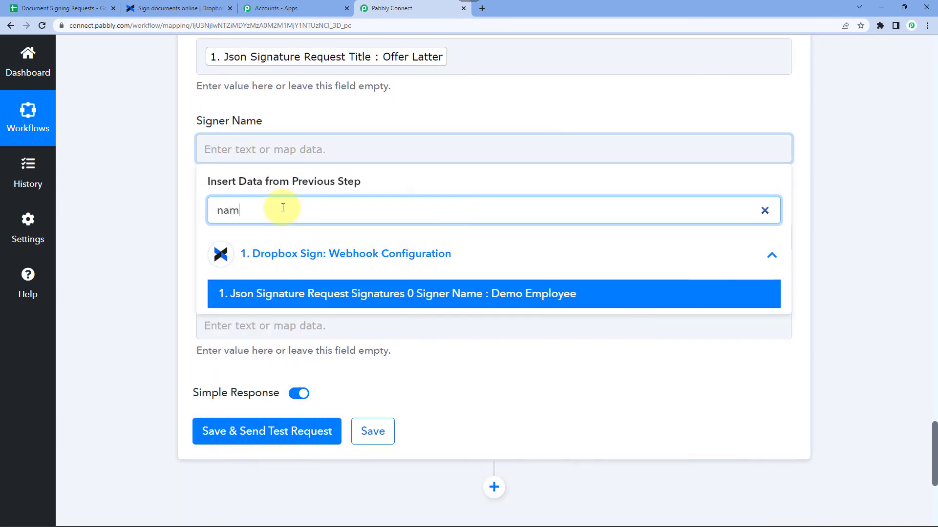
pyautogui.write('e')
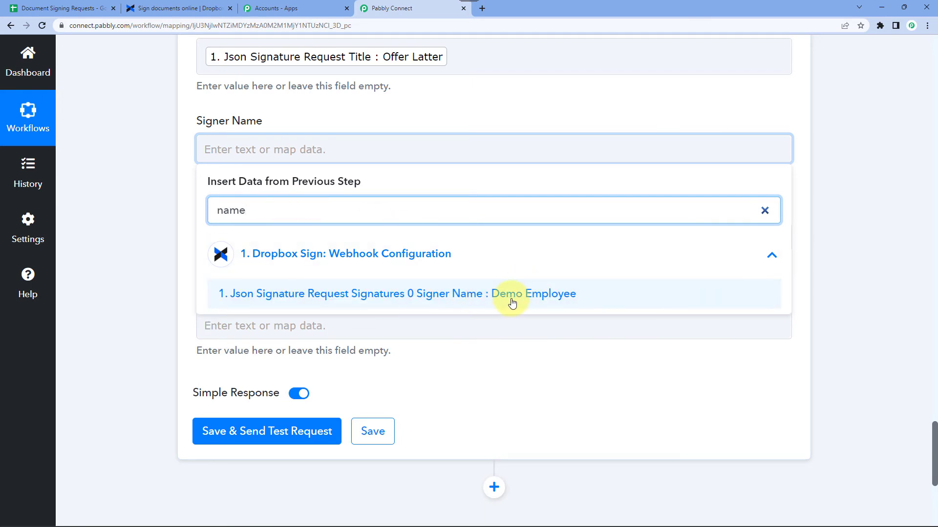
pyautogui.click(540, 295)
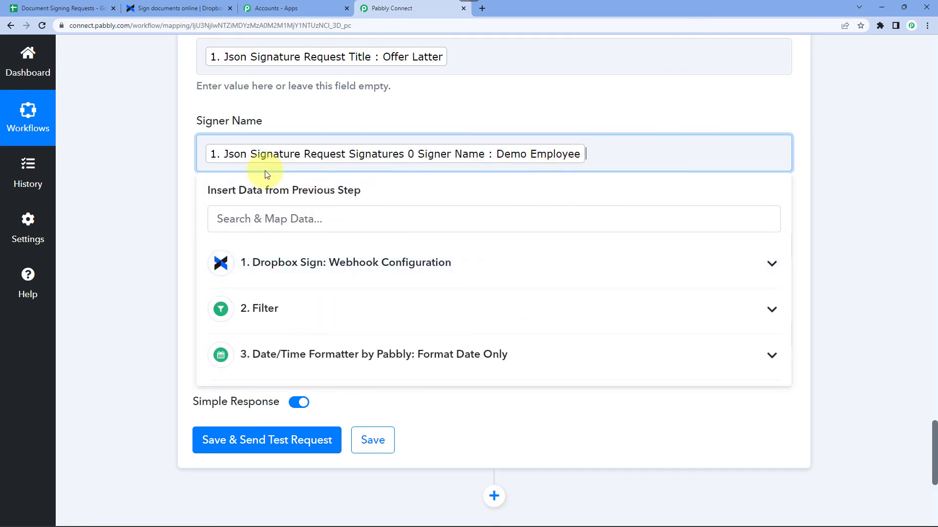
pyautogui.click(171, 175)
pyautogui.scroll(-2, 168, 173)
# Map the webhook's Signatures 0 Signer Email Address into Signer's Email using an 'email' search.
pyautogui.click(245, 146)
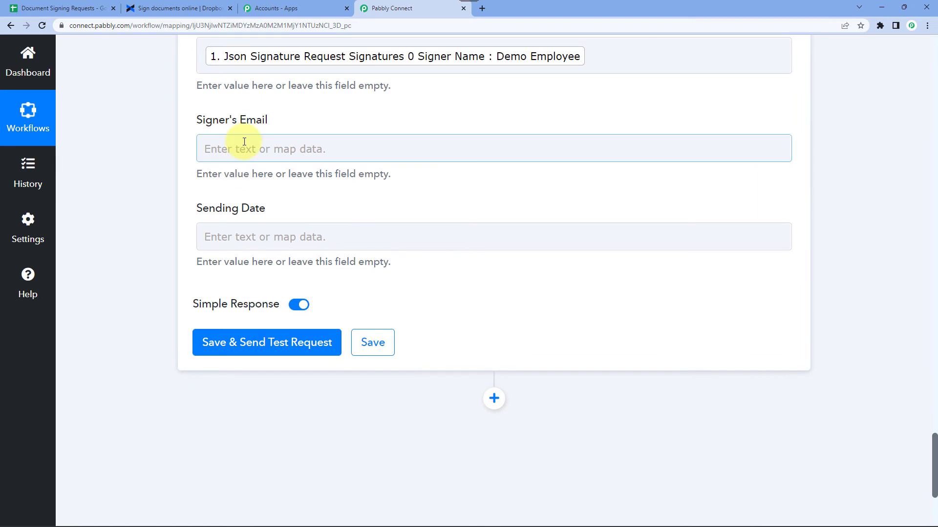
pyautogui.click(299, 259)
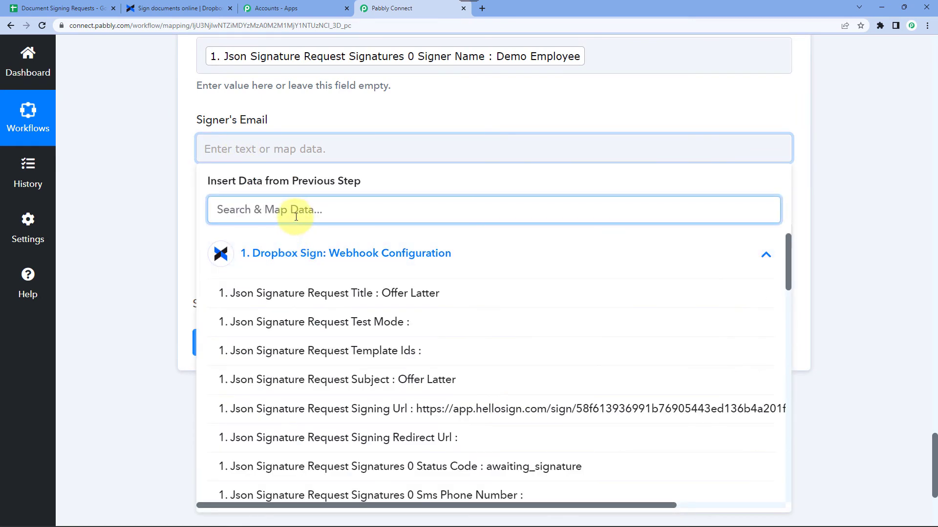
pyautogui.write('email')
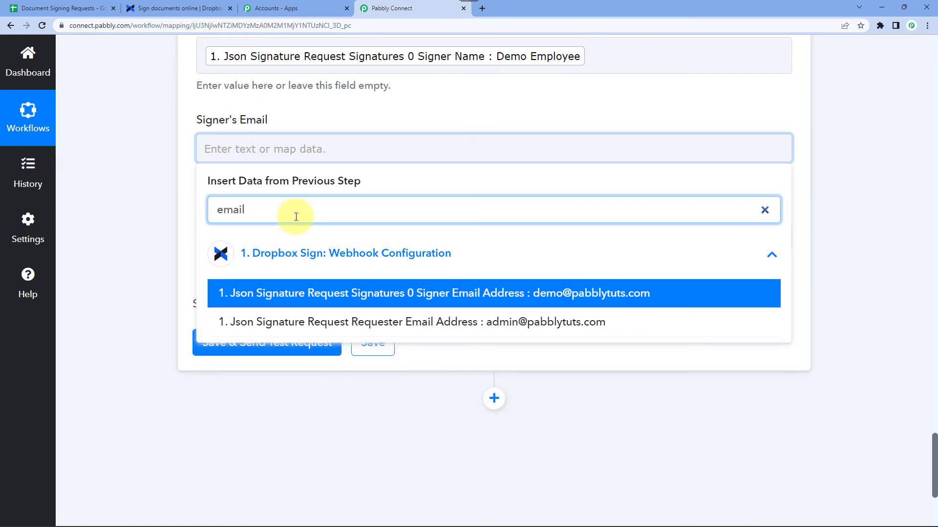
pyautogui.click(556, 294)
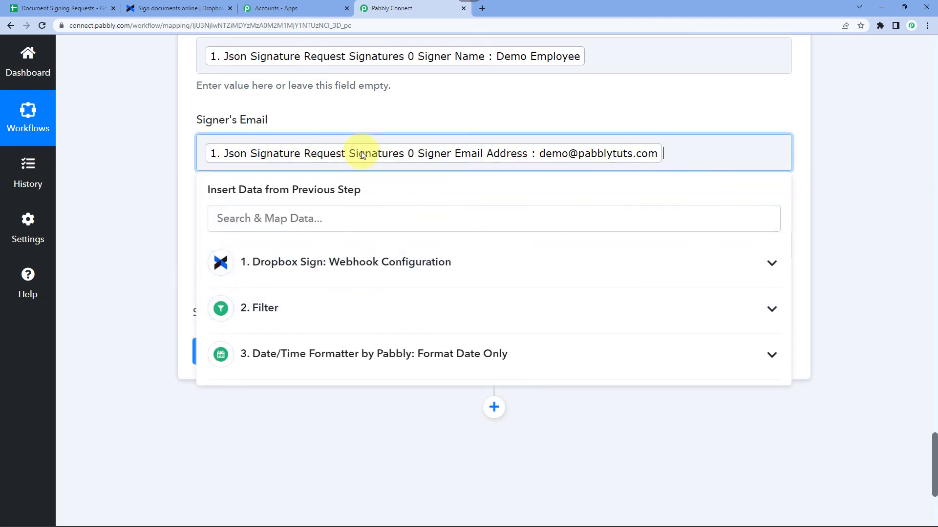
pyautogui.click(142, 186)
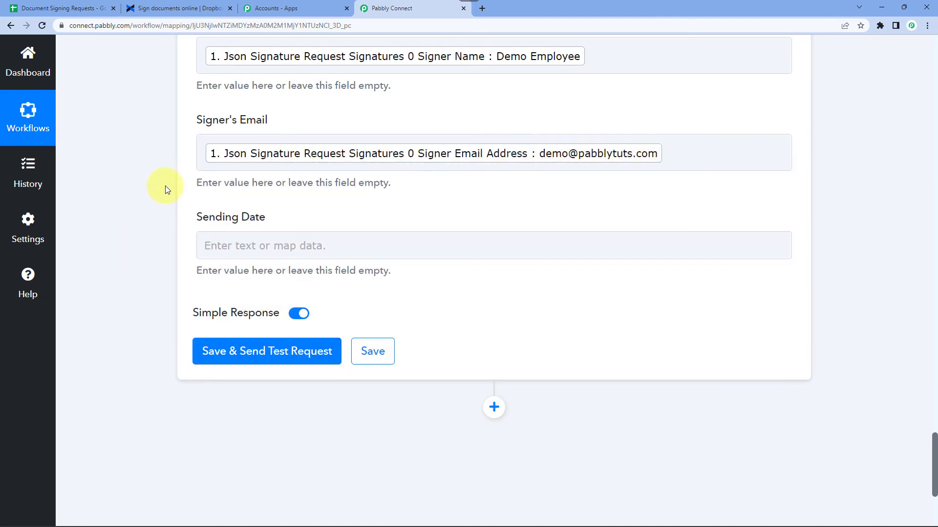
pyautogui.scroll(-1, 167, 190)
pyautogui.click(257, 195)
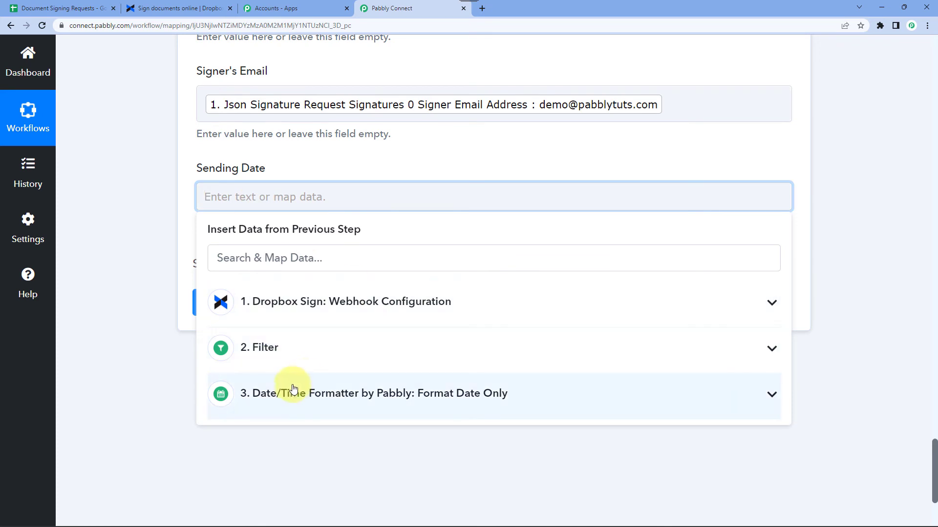
# Map the Date/Time Formatter step 3 Result, 30-11-2022, into Sending Date.
pyautogui.click(325, 395)
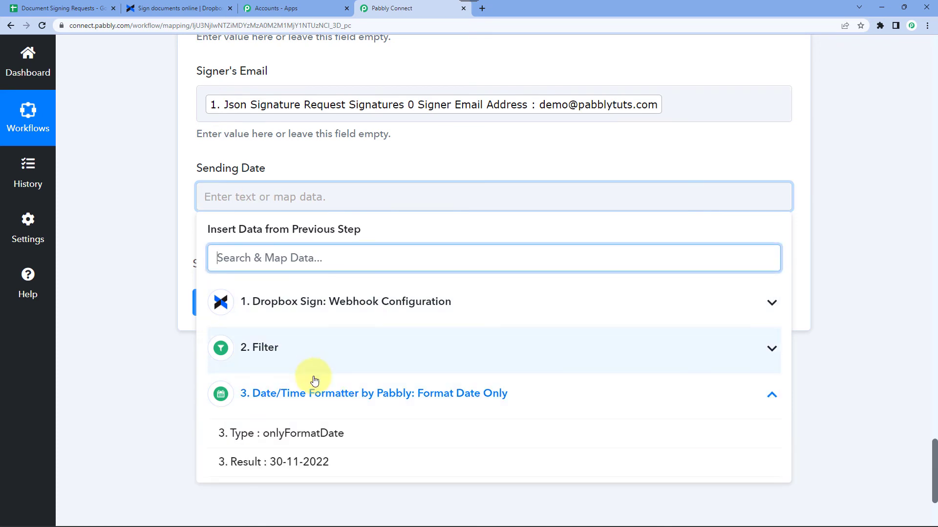
pyautogui.click(307, 463)
pyautogui.click(137, 251)
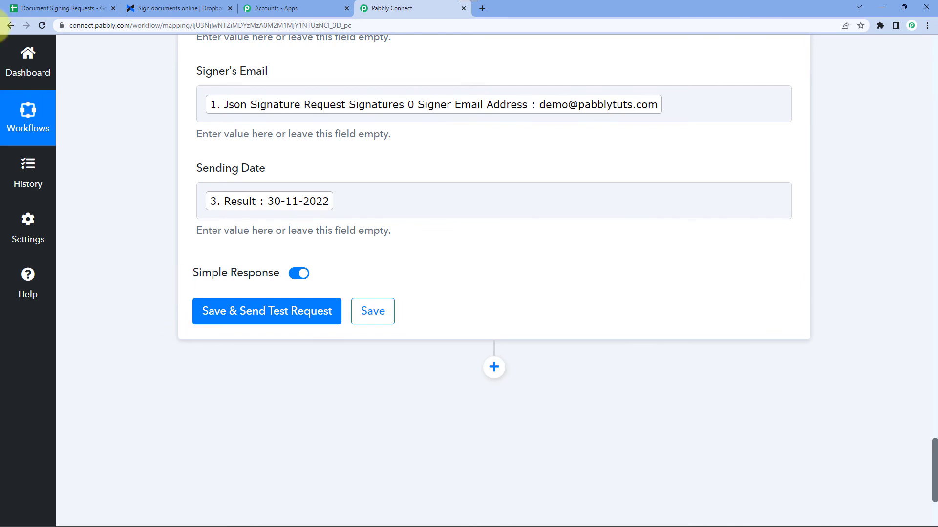
pyautogui.click(49, 8)
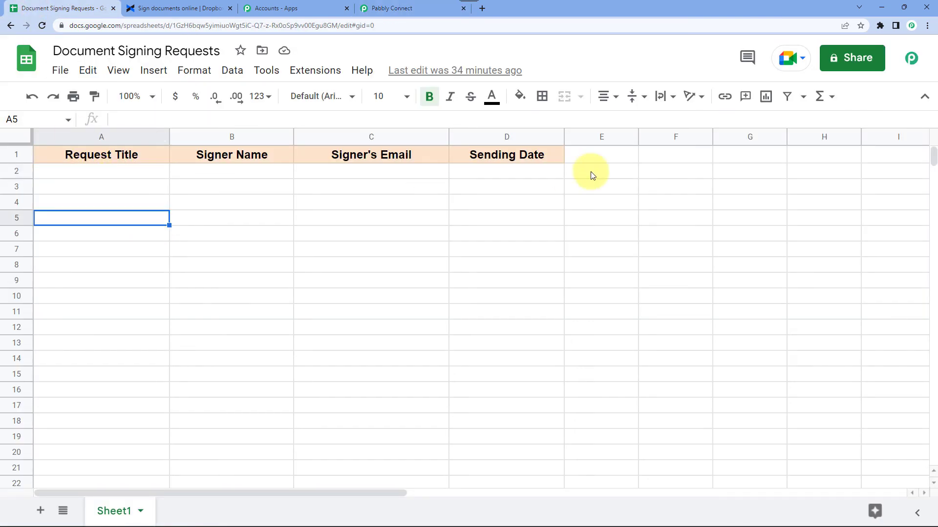
# Save and send a test row, then verify row 2 holds Demo Employee, the signer's email and 30-11-2022.
pyautogui.click(391, 9)
pyautogui.click(274, 316)
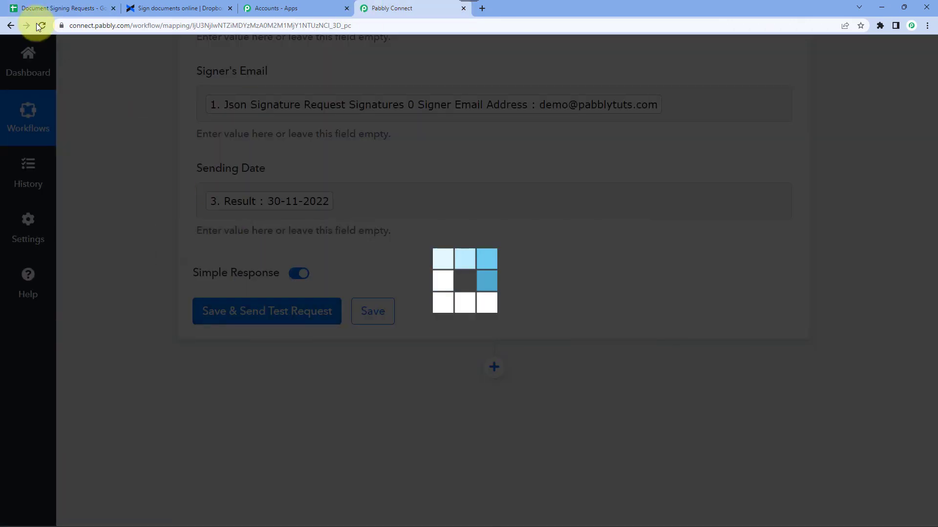
pyautogui.click(49, 8)
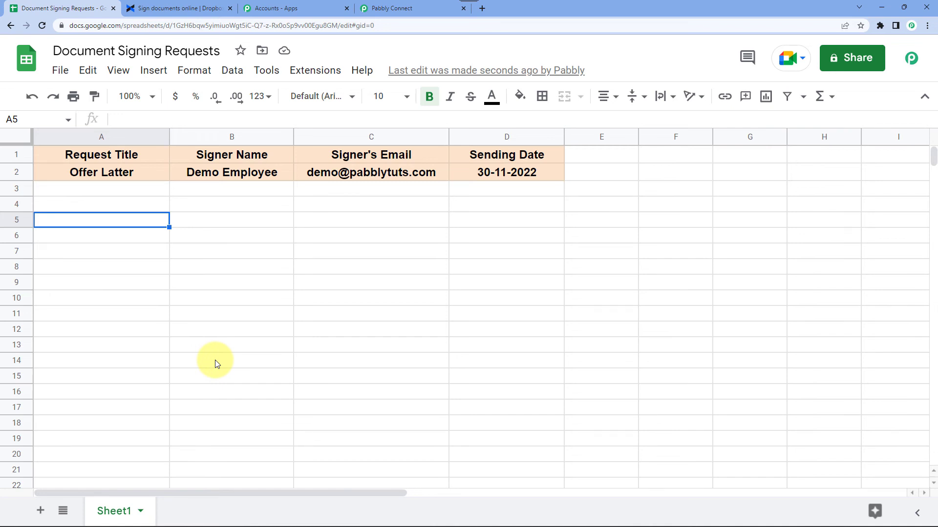
pyautogui.click(220, 167)
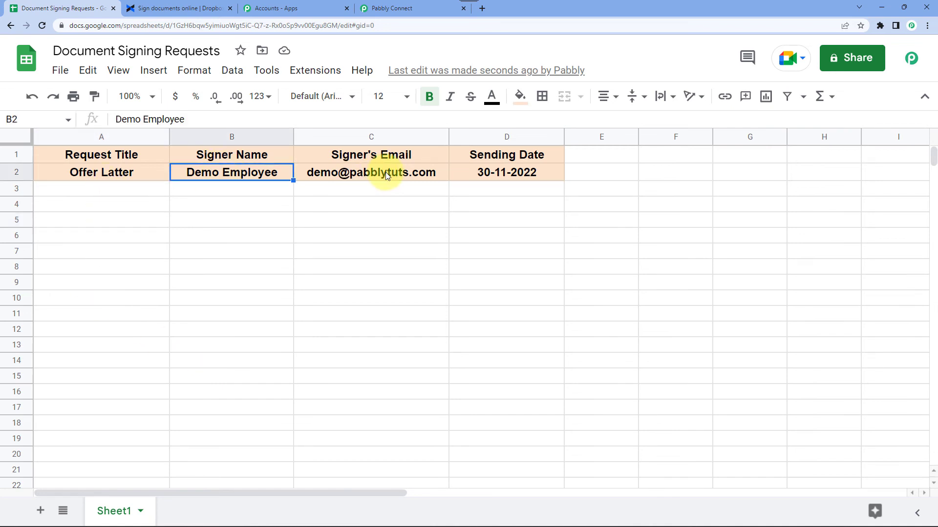
pyautogui.click(387, 171)
pyautogui.click(524, 174)
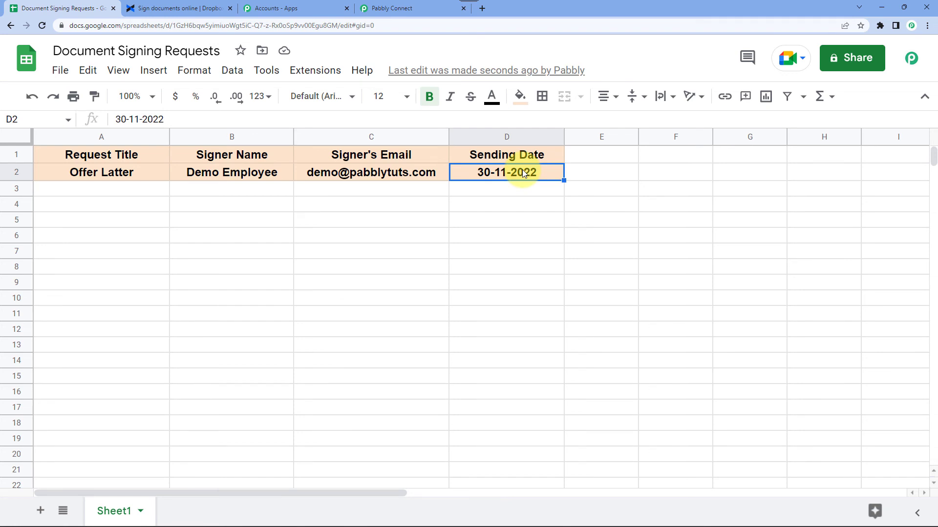
pyautogui.click(416, 13)
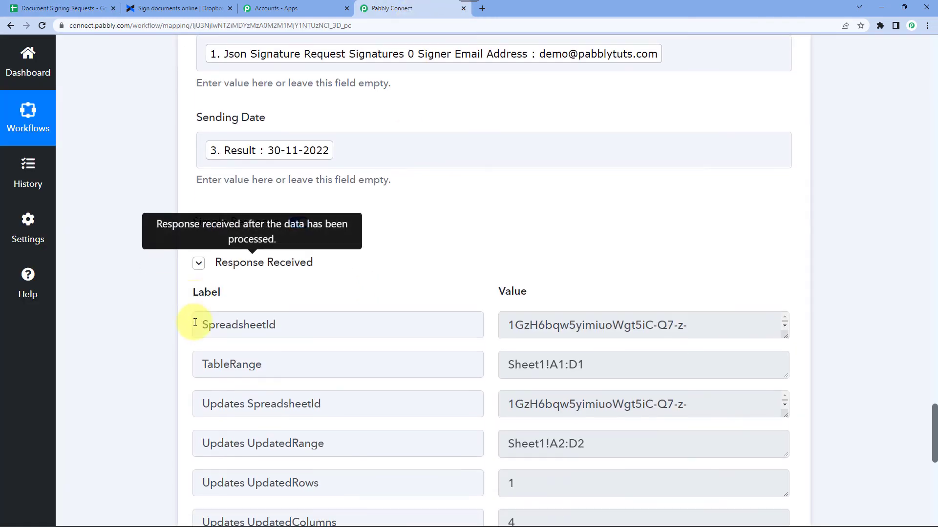
# Save the Google Sheets step and collapse the Dropbox Sign trigger step.
pyautogui.scroll(-5, 195, 322)
pyautogui.click(380, 369)
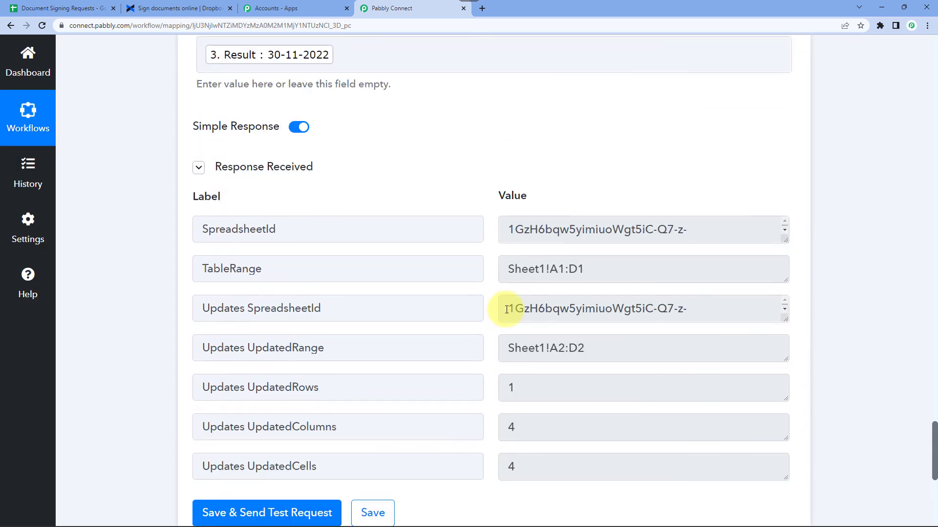
pyautogui.scroll(10, 506, 309)
pyautogui.scroll(15, 506, 309)
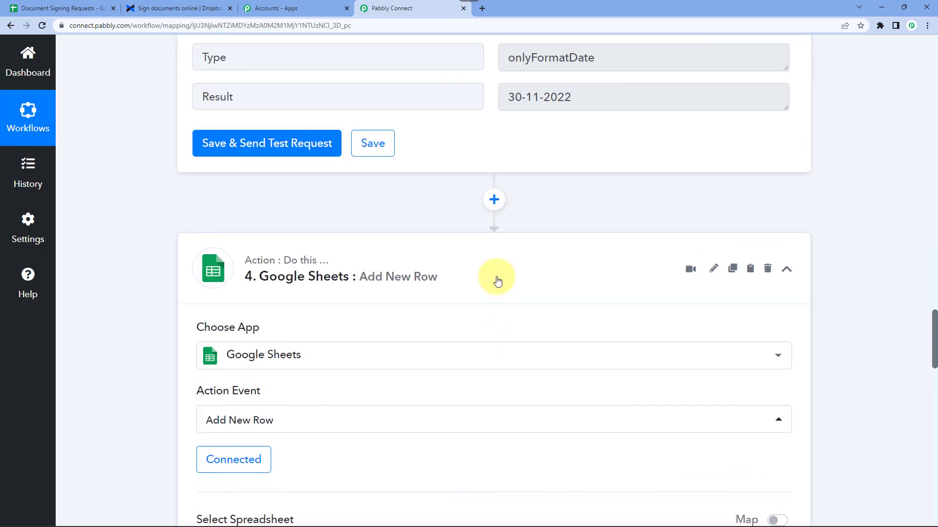
pyautogui.scroll(15, 497, 277)
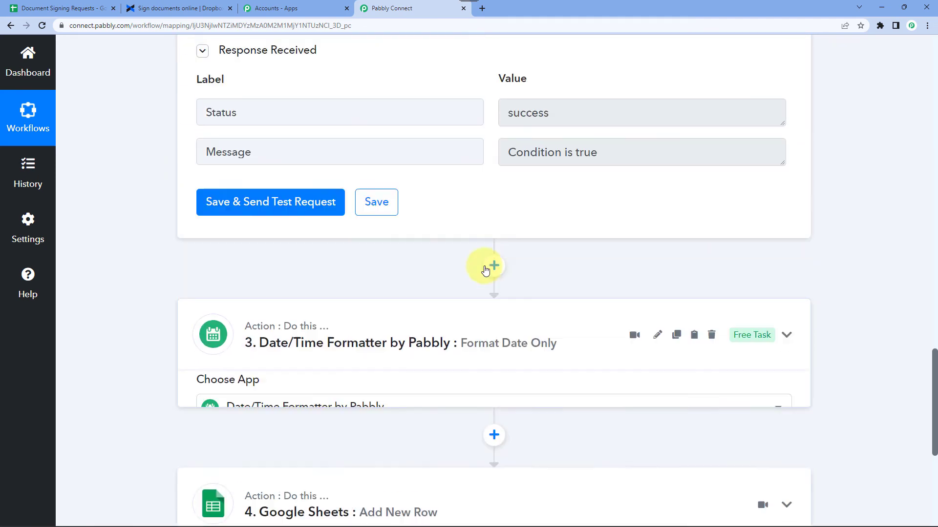
pyautogui.scroll(15, 419, 396)
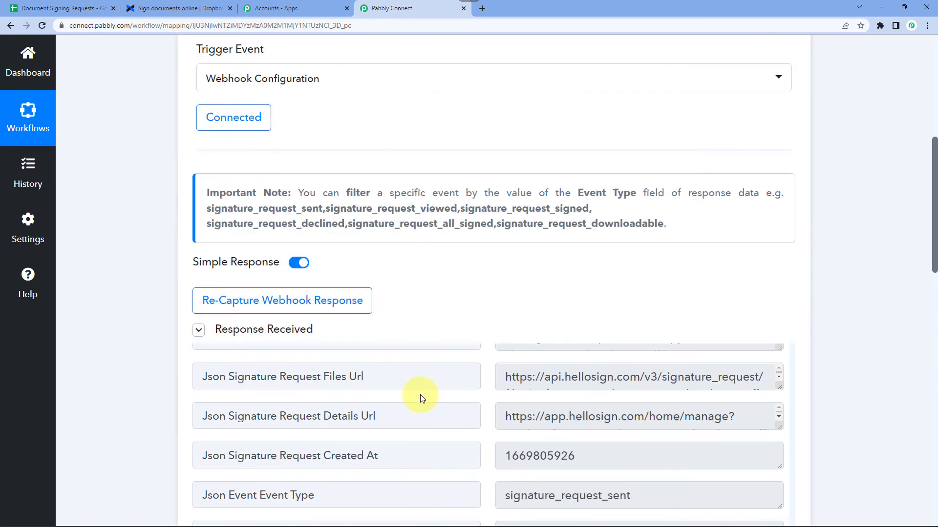
pyautogui.click(450, 264)
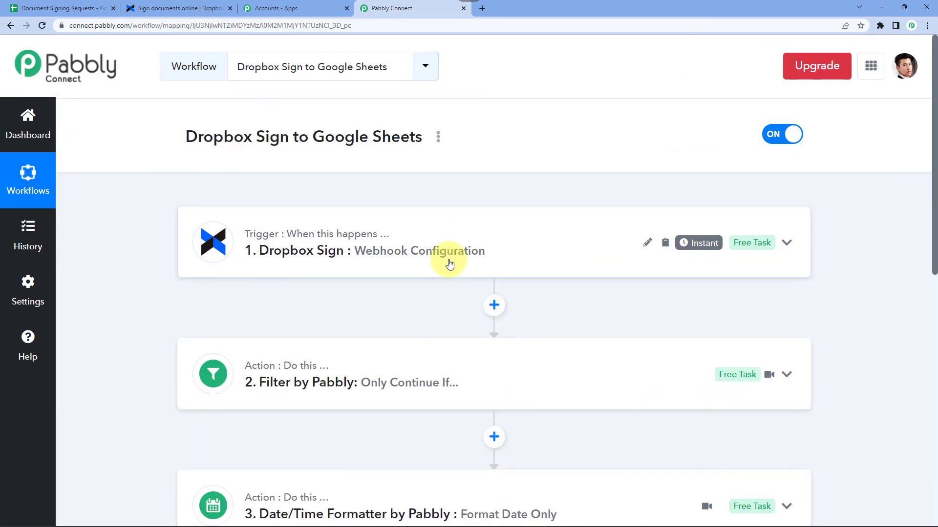
# Review the Filter step's signature_request_sent condition, collapse it, and check Offer Latter in A2.
pyautogui.click(279, 388)
pyautogui.click(695, 307)
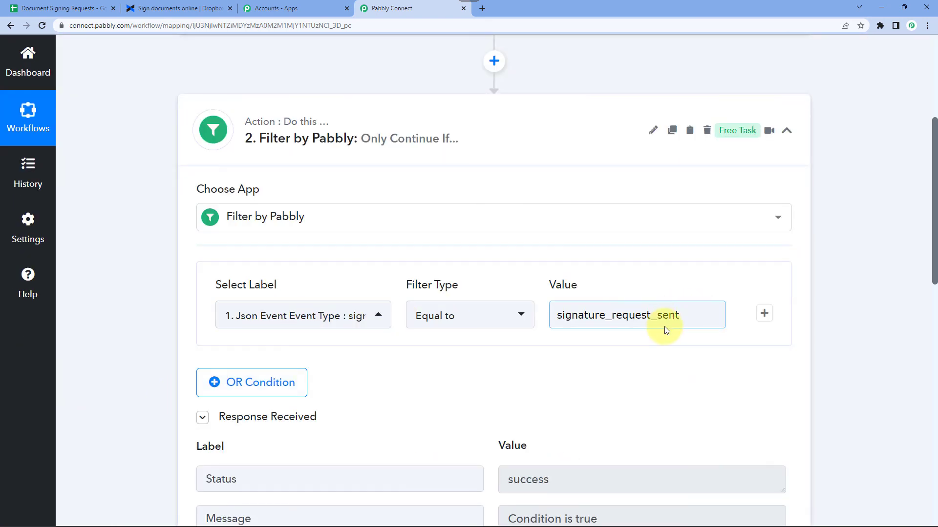
pyautogui.click(424, 143)
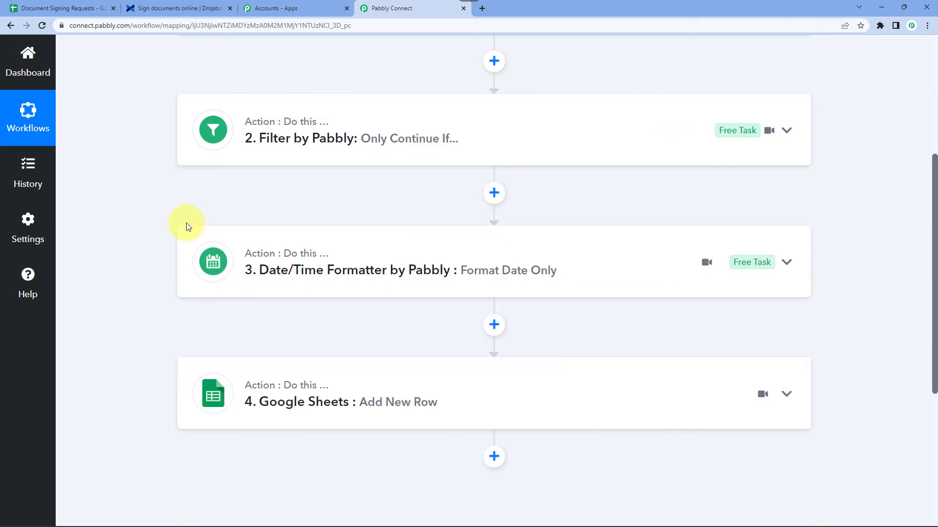
pyautogui.click(57, 8)
pyautogui.click(96, 171)
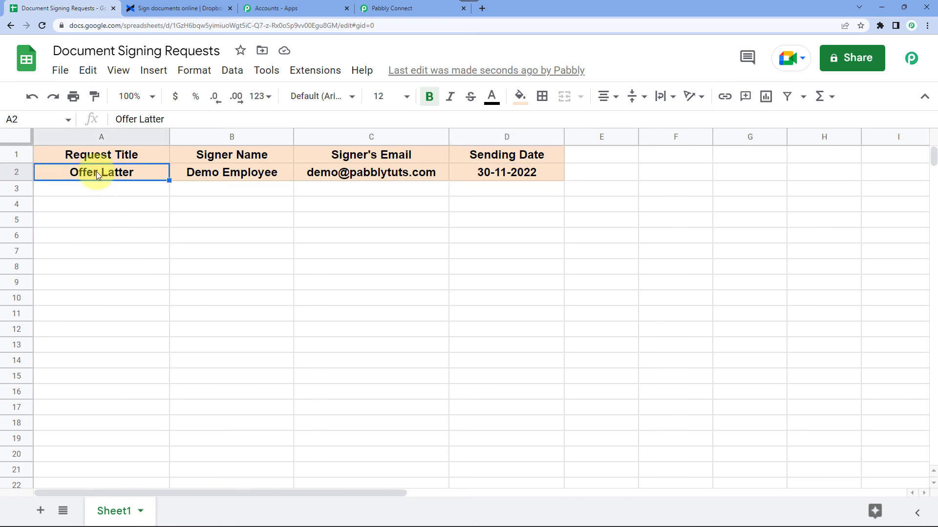
# Check headers A1–C1 and the email and date values in C2 and D2, then return to the workflow.
pyautogui.click(96, 157)
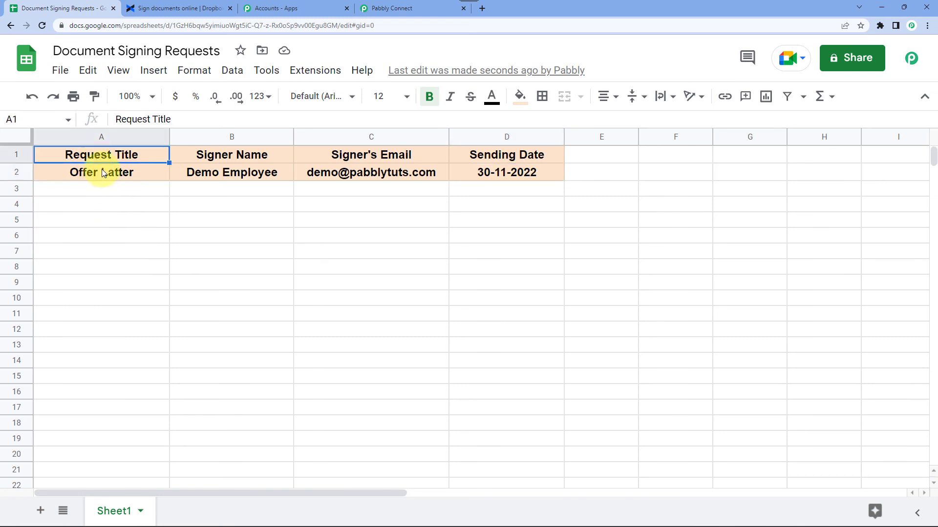
pyautogui.click(235, 154)
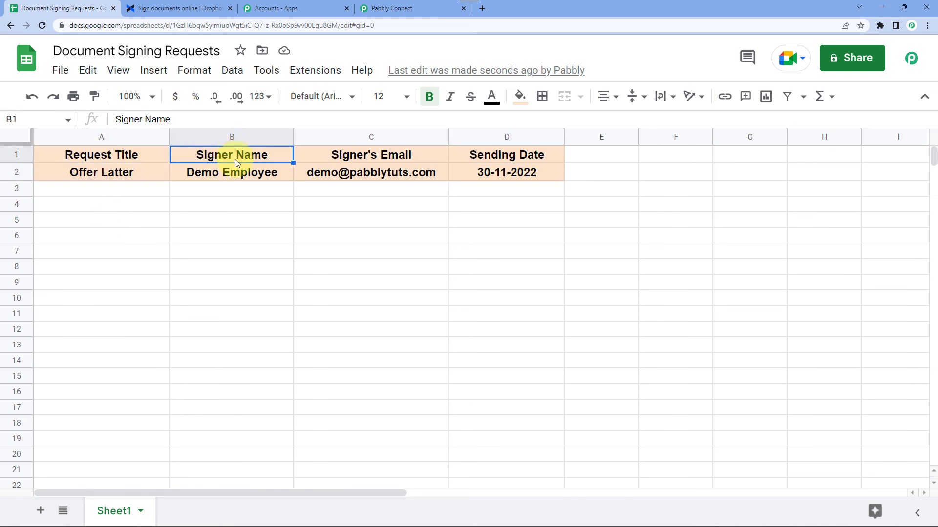
pyautogui.click(407, 160)
pyautogui.click(403, 171)
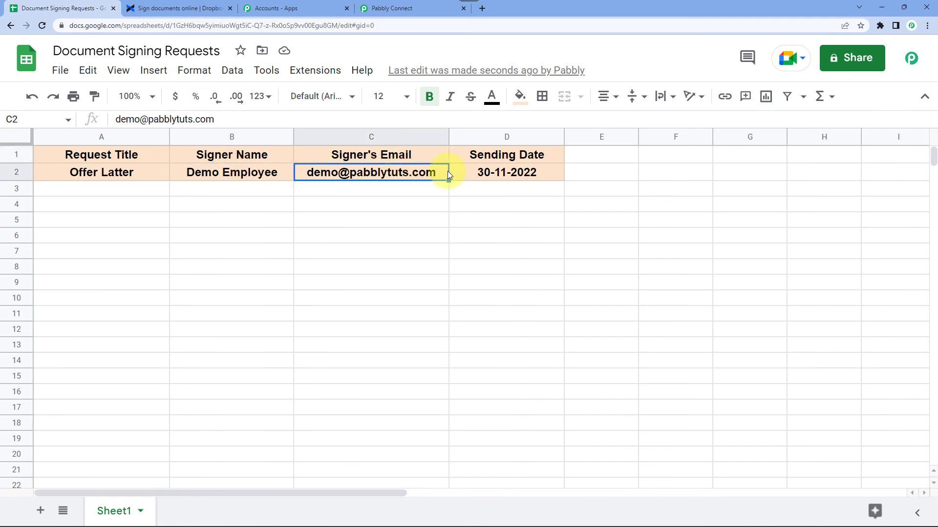
pyautogui.click(506, 173)
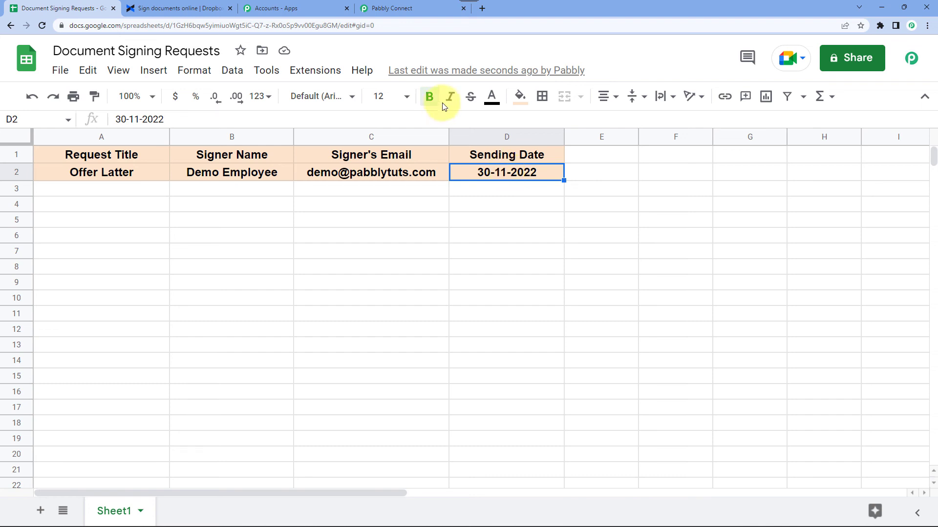
pyautogui.click(422, 12)
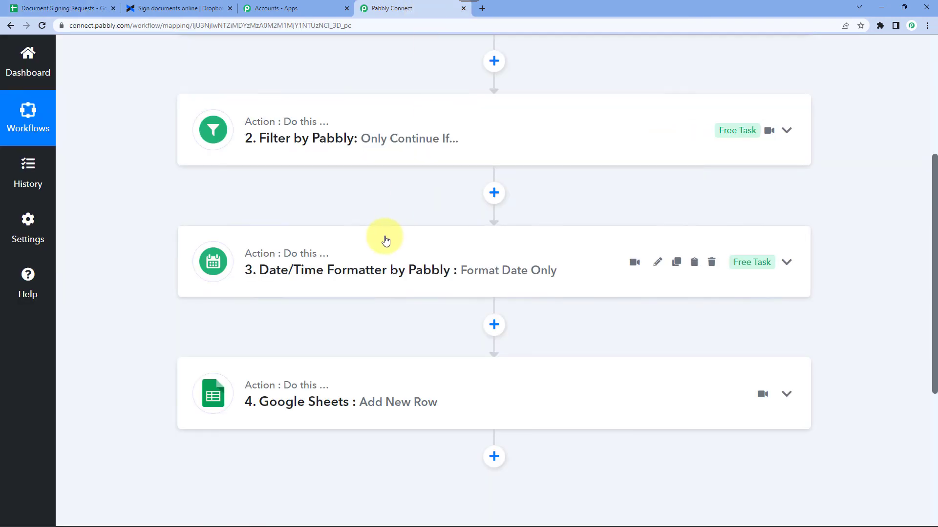
pyautogui.scroll(5, 386, 240)
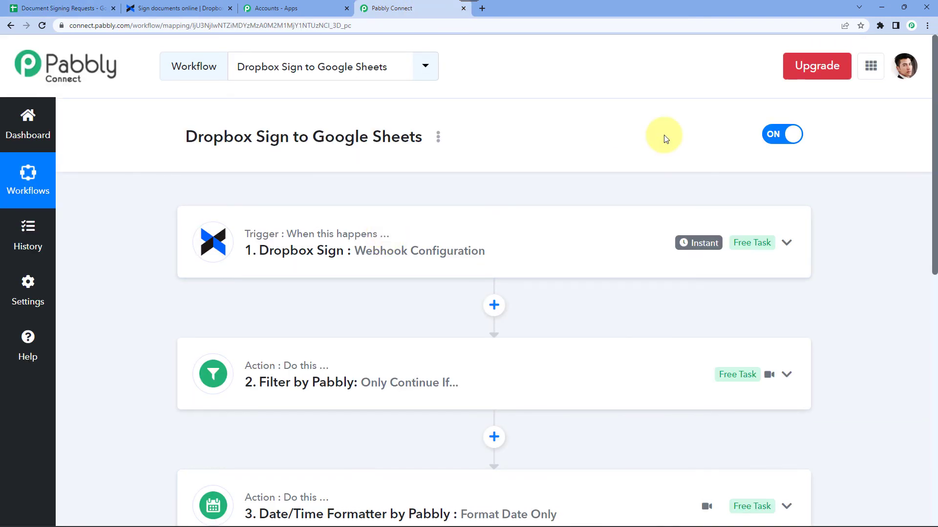